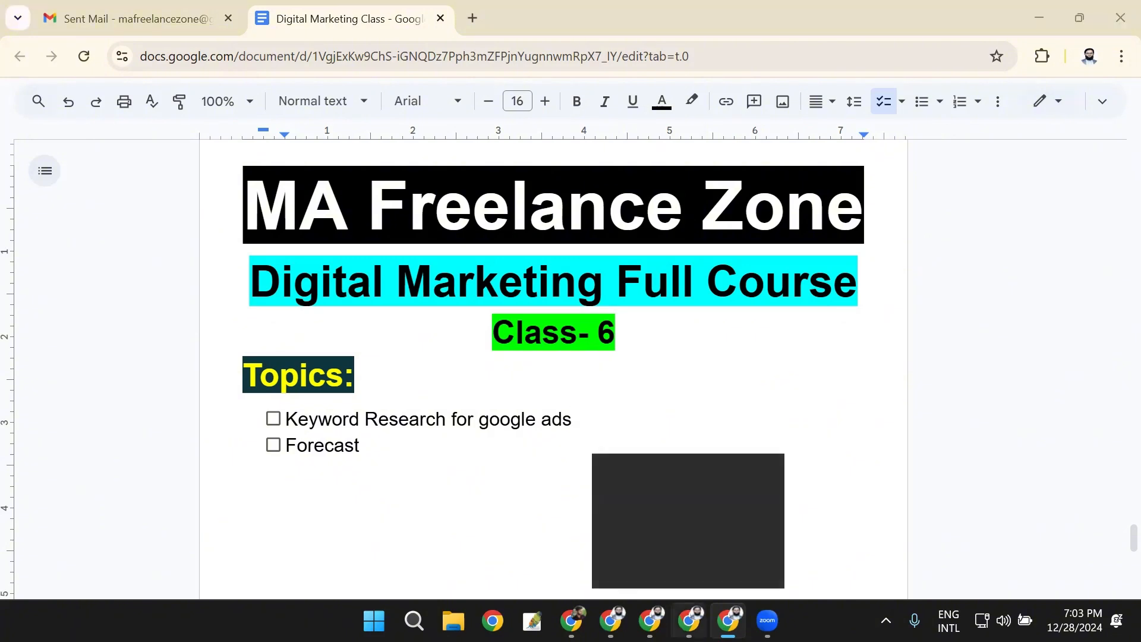
Switch to the Chrome window with the Gmail inbox, open ads.google.com in a new tab and sign in to the account.
left_click(689, 620)
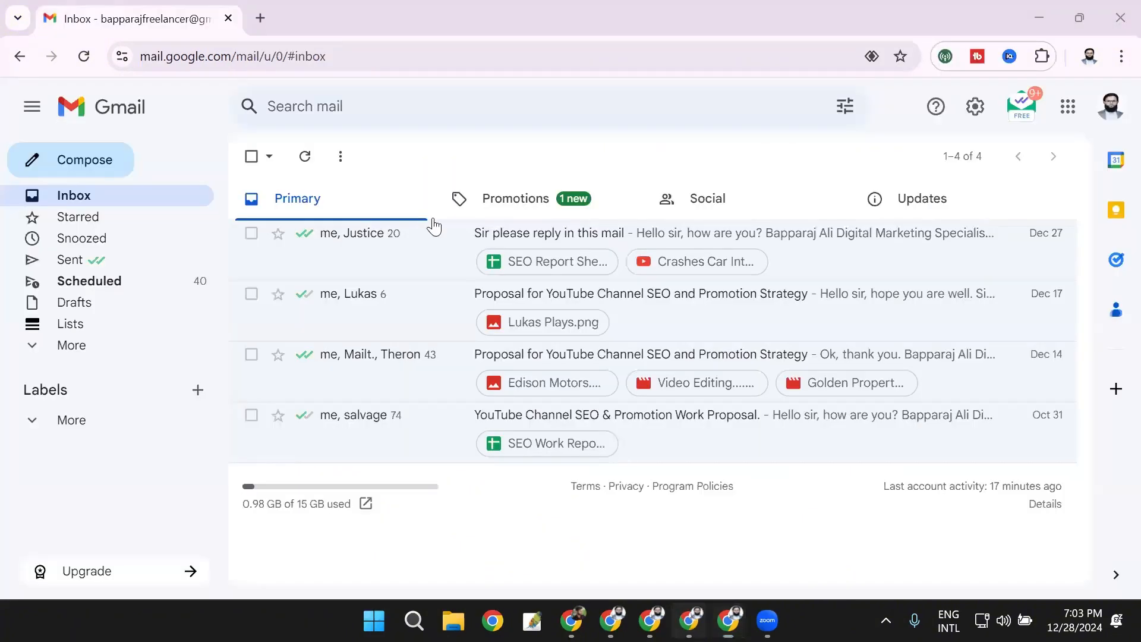
left_click(265, 27)
left_click(278, 54)
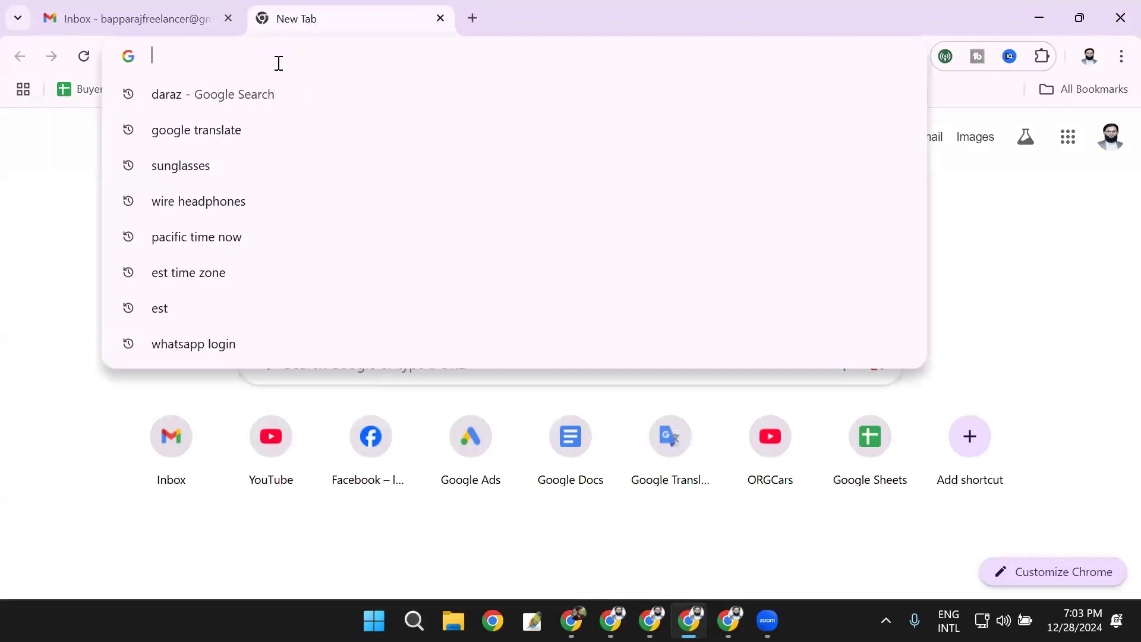
type("a")
key("Return")
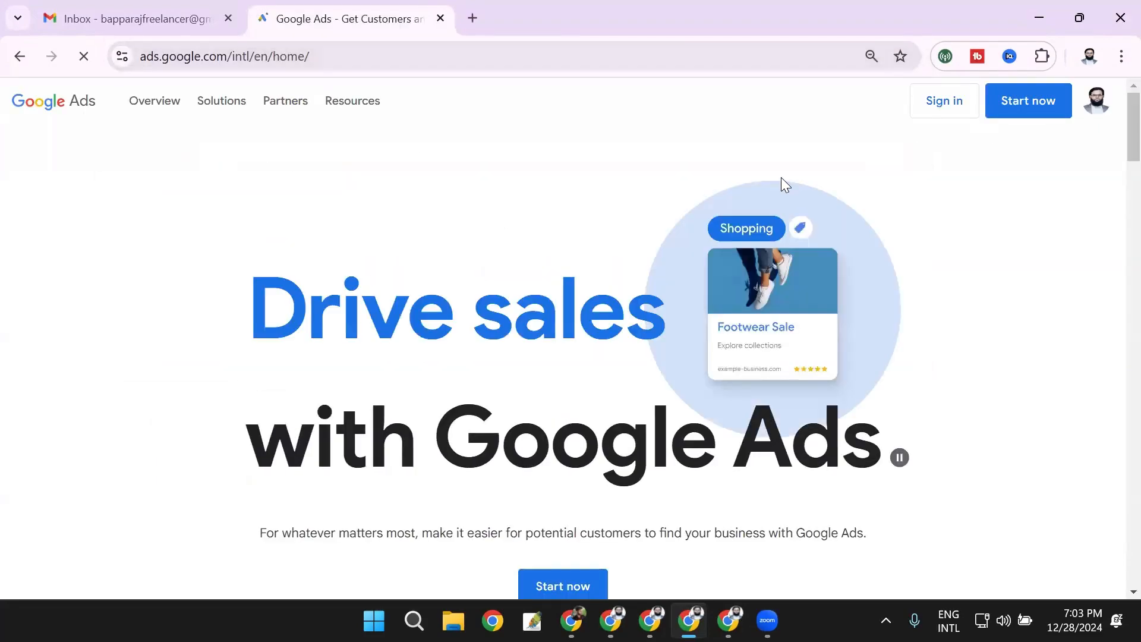
left_click(938, 117)
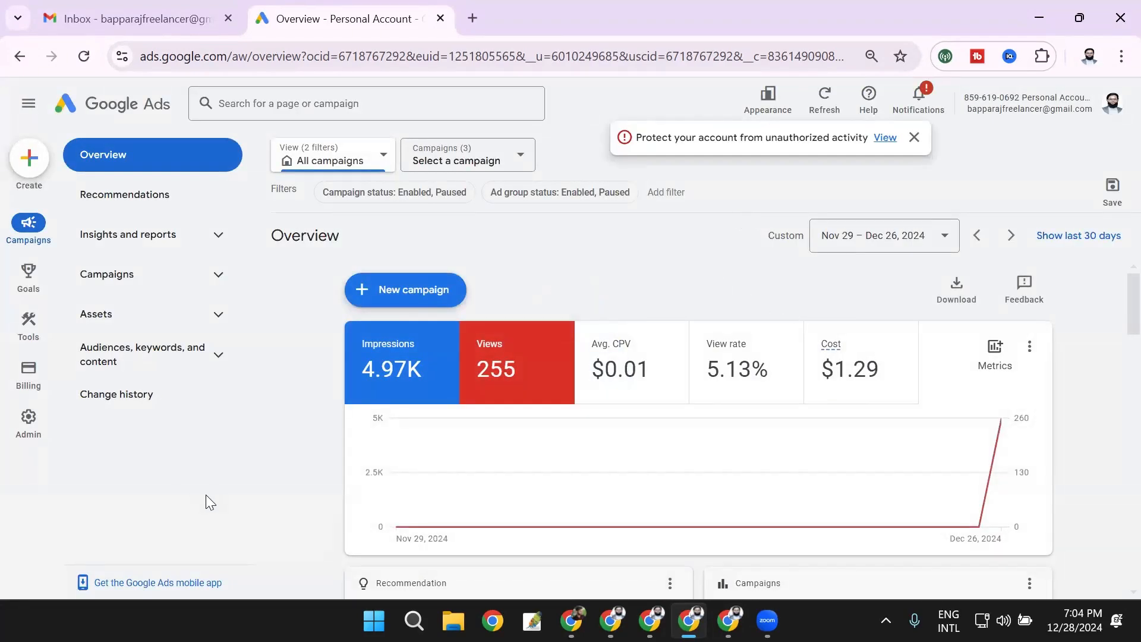
Open Keyword Planner from the planning tools and start discovering new keywords with the option to start with keywords.
mouse_move(31, 328)
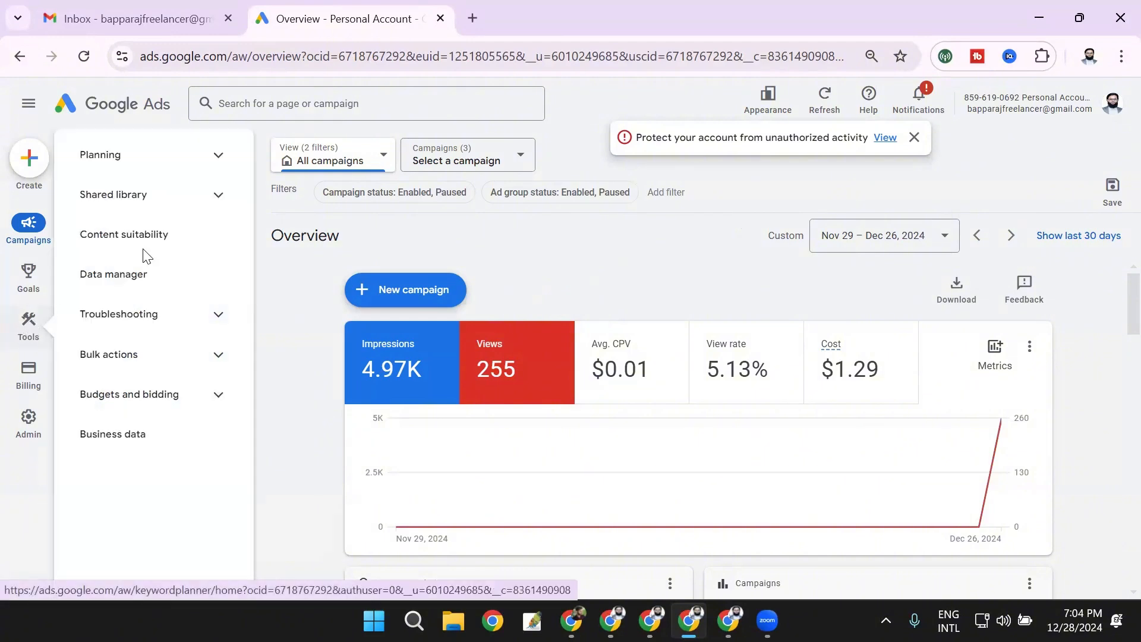
left_click(111, 154)
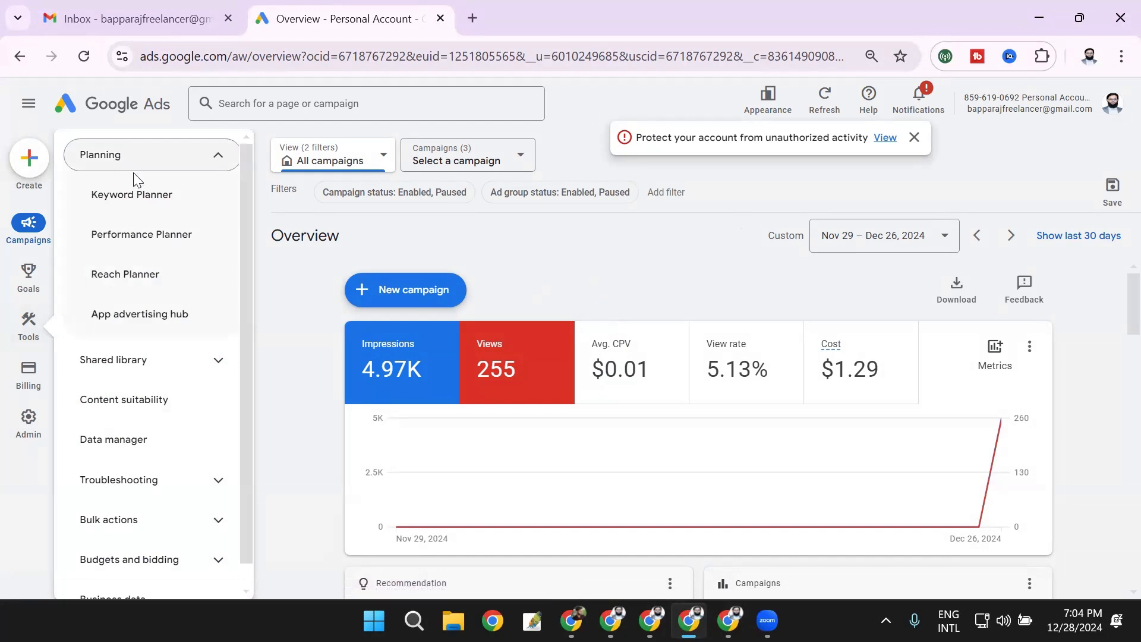
left_click(141, 209)
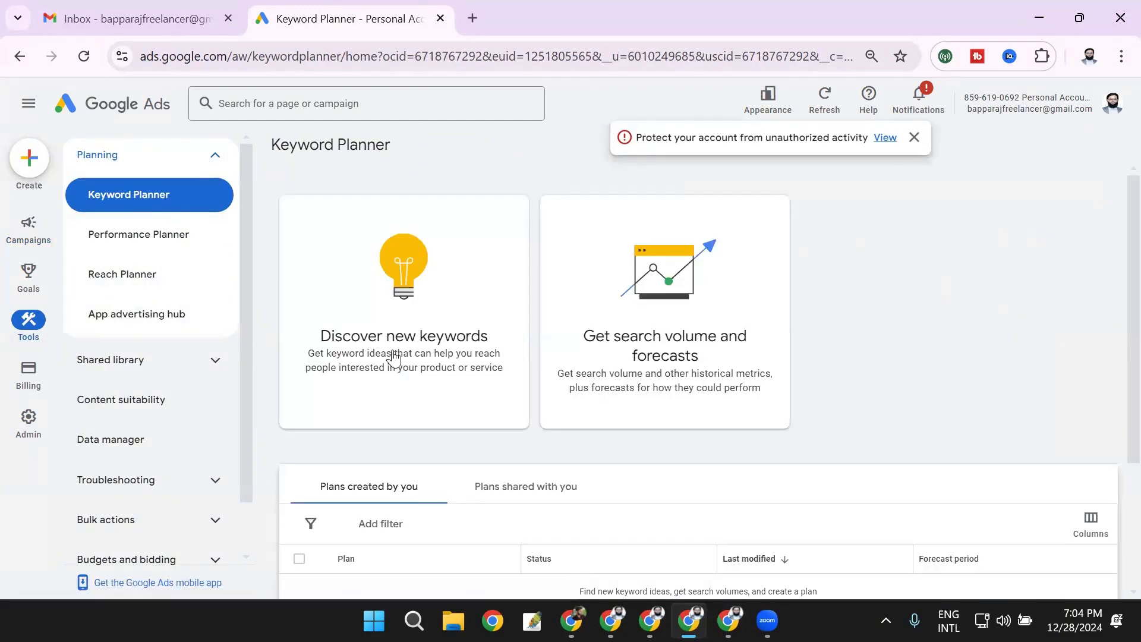
left_click(394, 348)
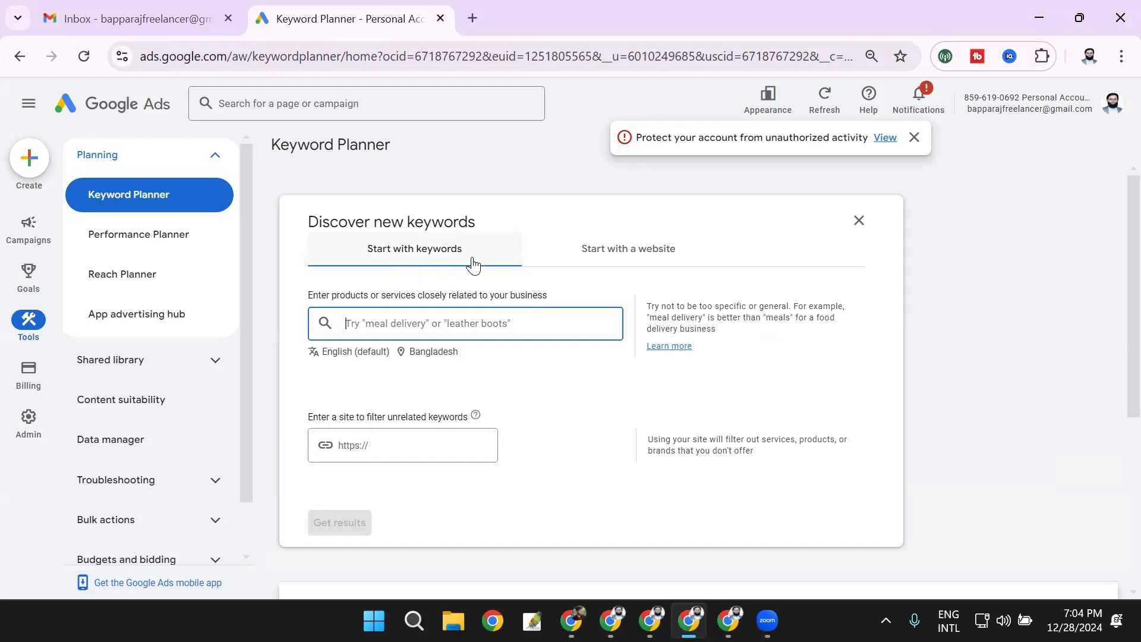
left_click(630, 266)
left_click(438, 247)
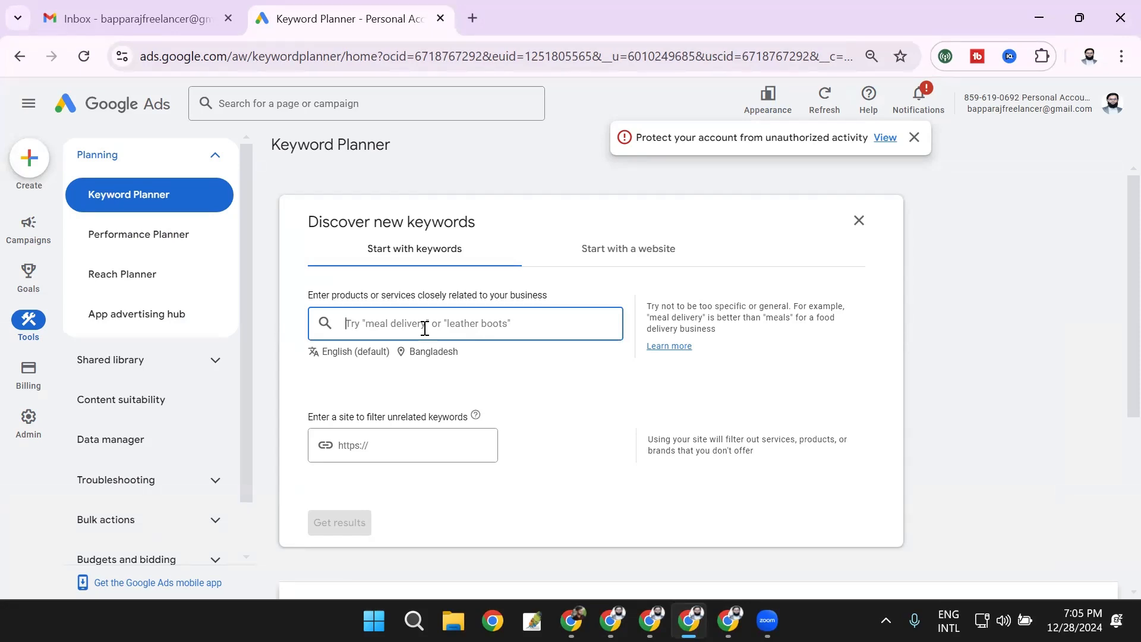
Enter the seed keywords "best mobile phone" and "smart mobile photne" and get the keyword results.
type("best m")
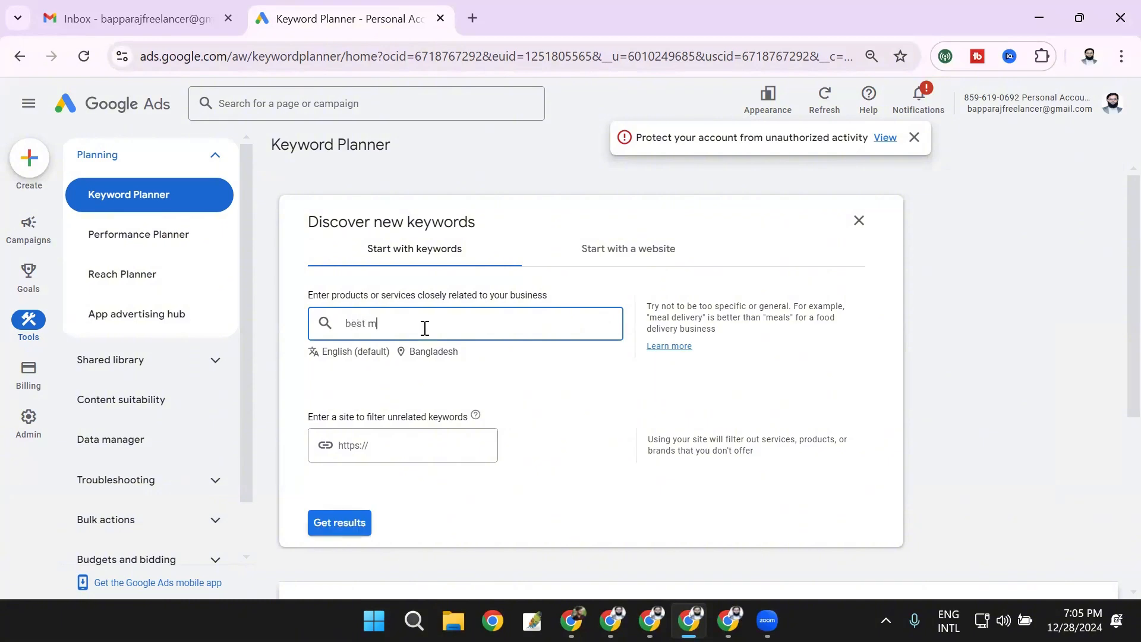
type("obile phone")
key("Return")
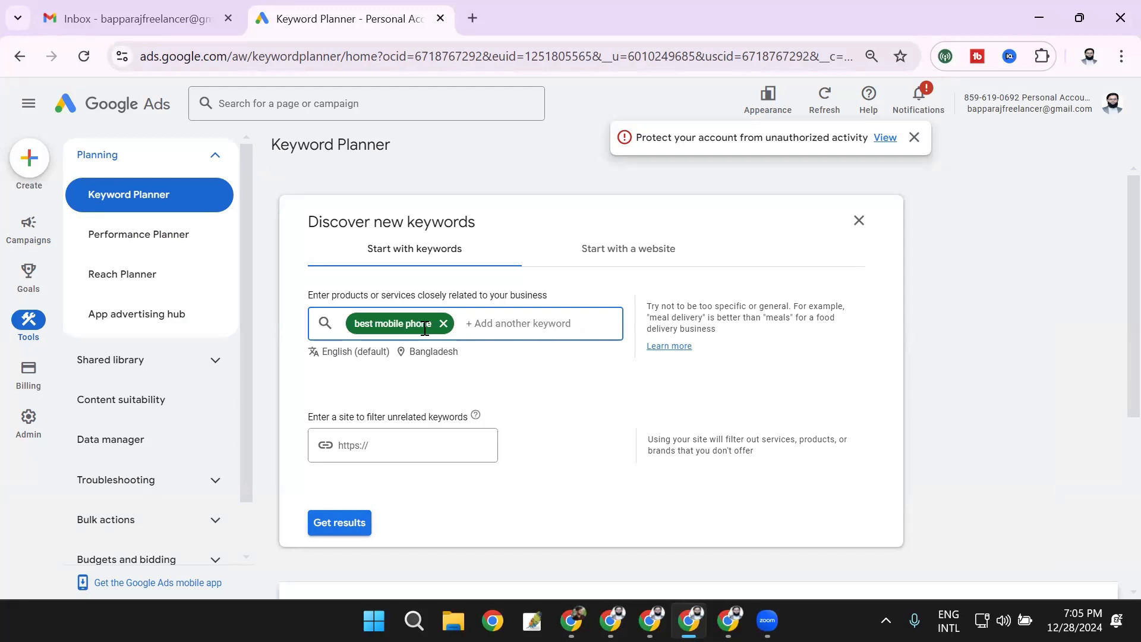
type("smart mobile photne")
key("Return")
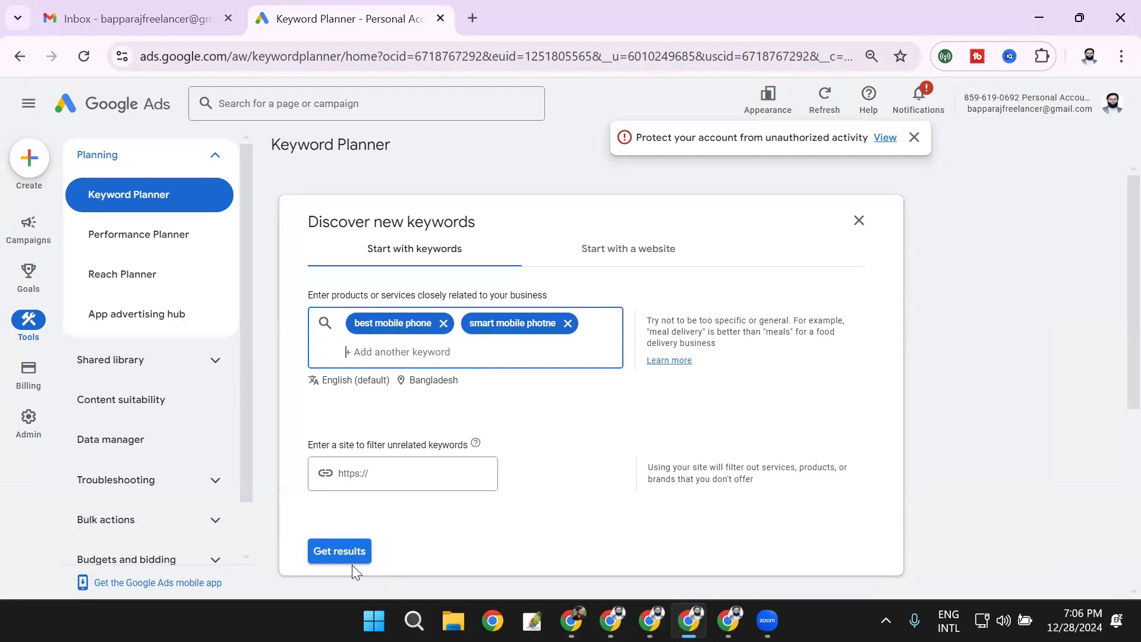
left_click(334, 554)
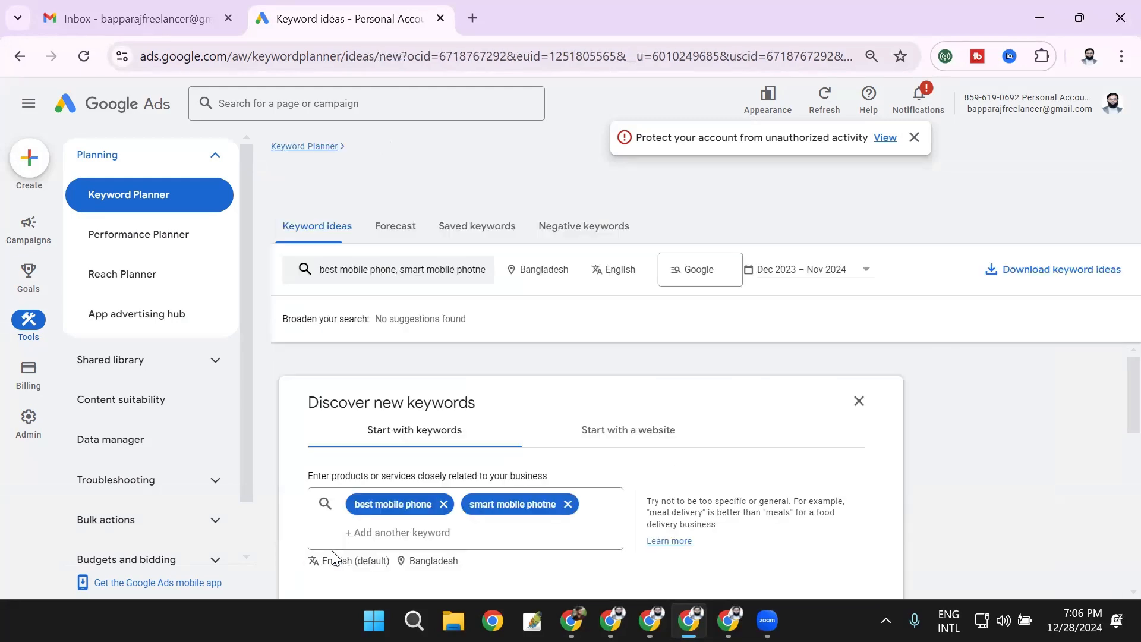
Look through the first keyword ideas and close the Refine keywords panel.
scroll(550, 450, "down", 3)
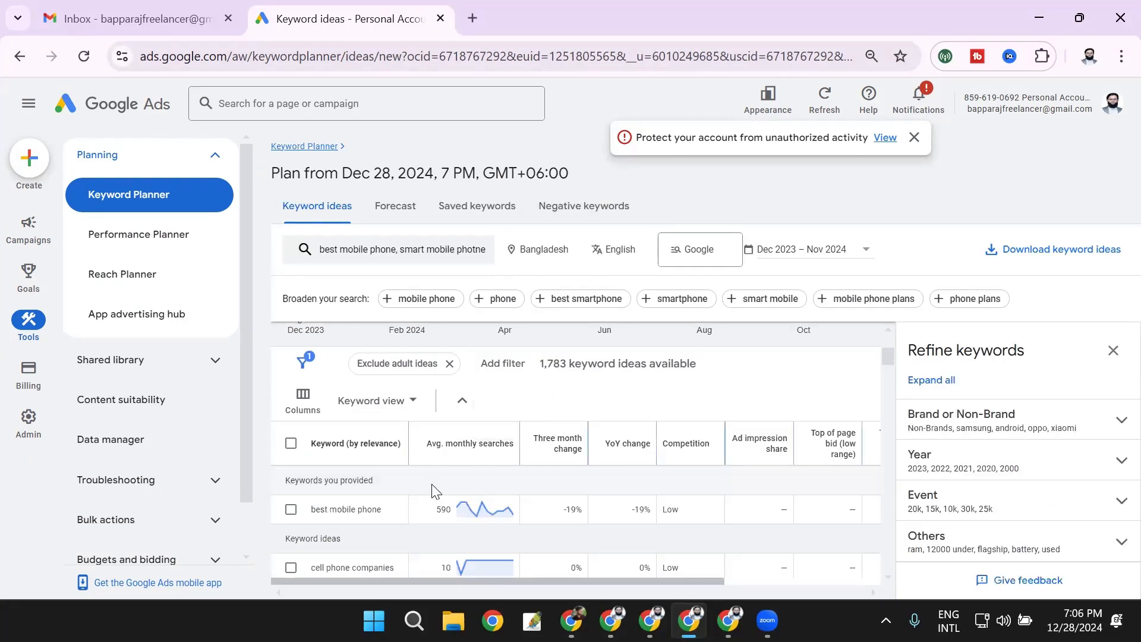
scroll(478, 517, "down", 1)
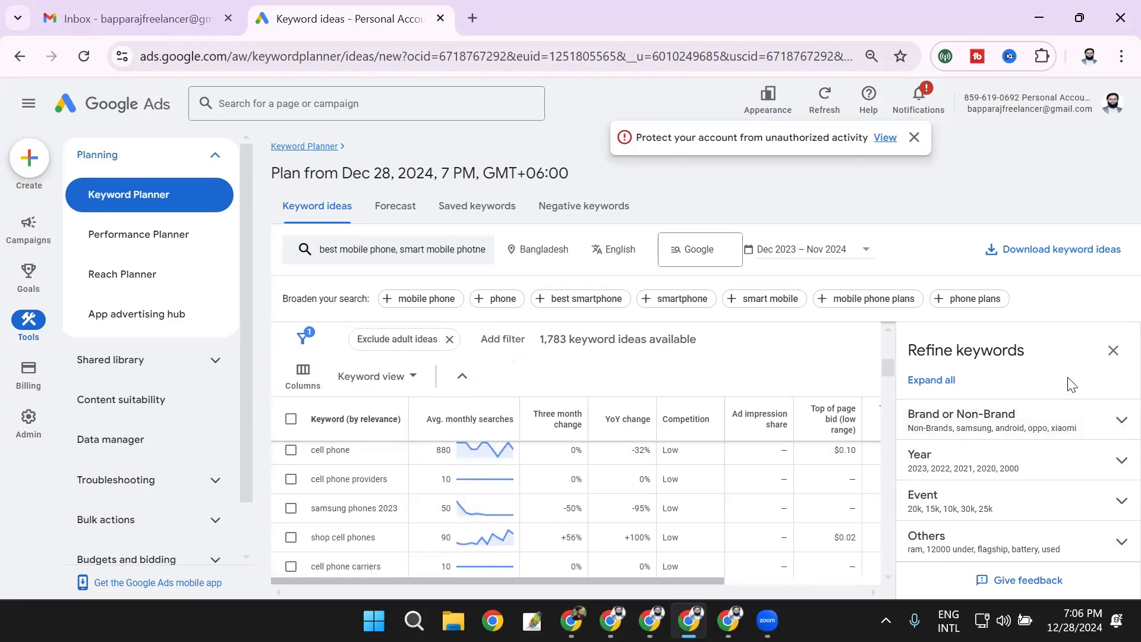
left_click(1113, 351)
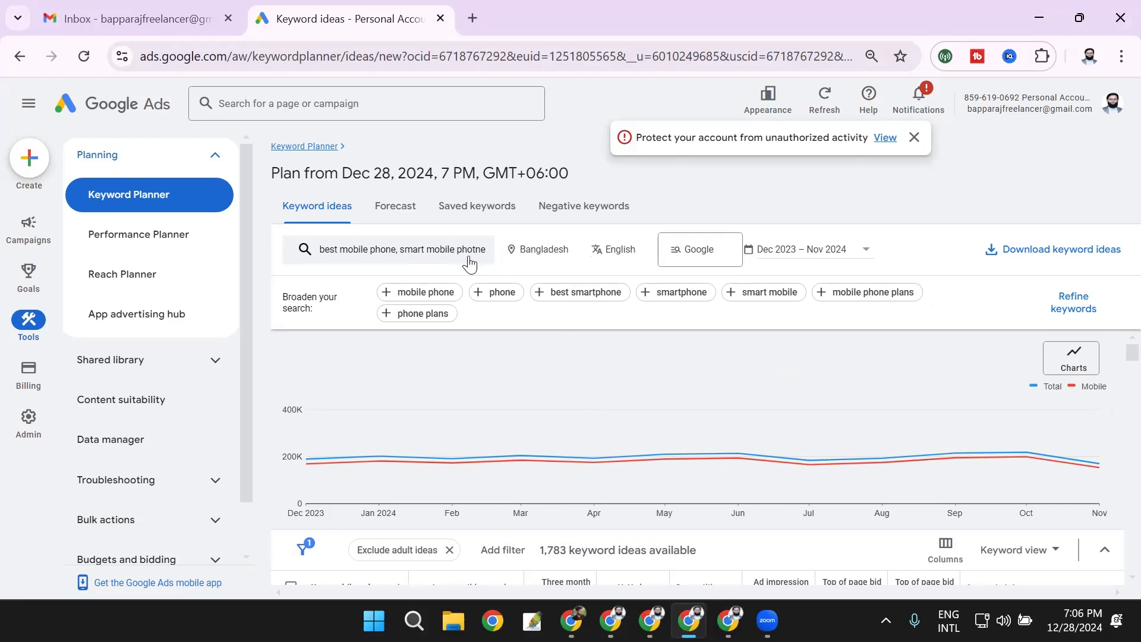
Replace the target location Bangladesh with the United States country and save the location setting.
left_click(533, 257)
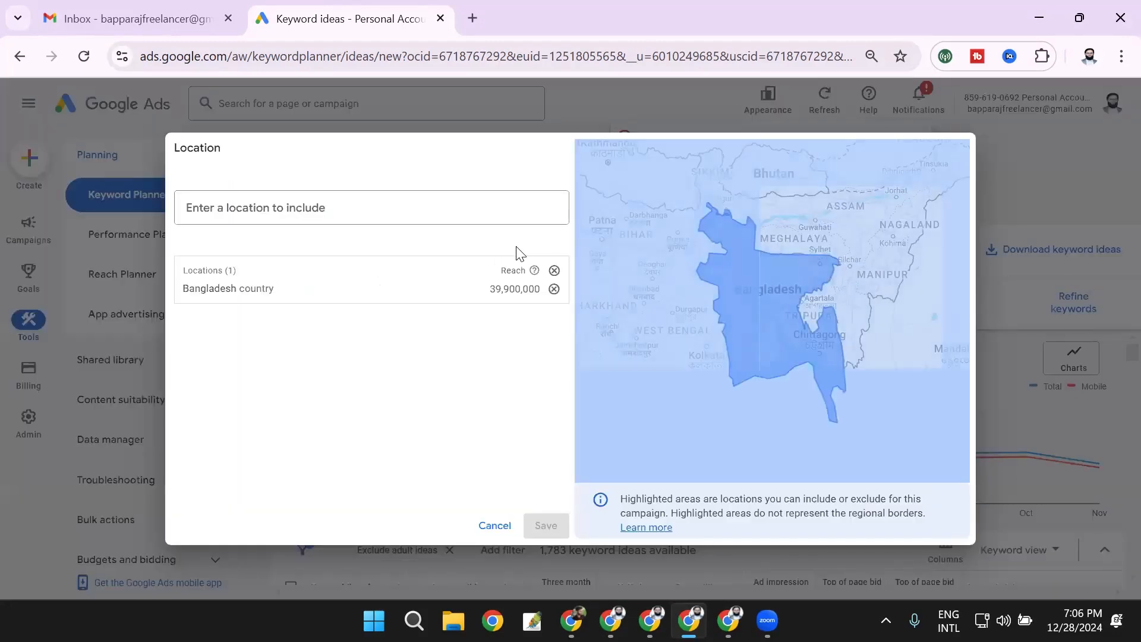
left_click(554, 289)
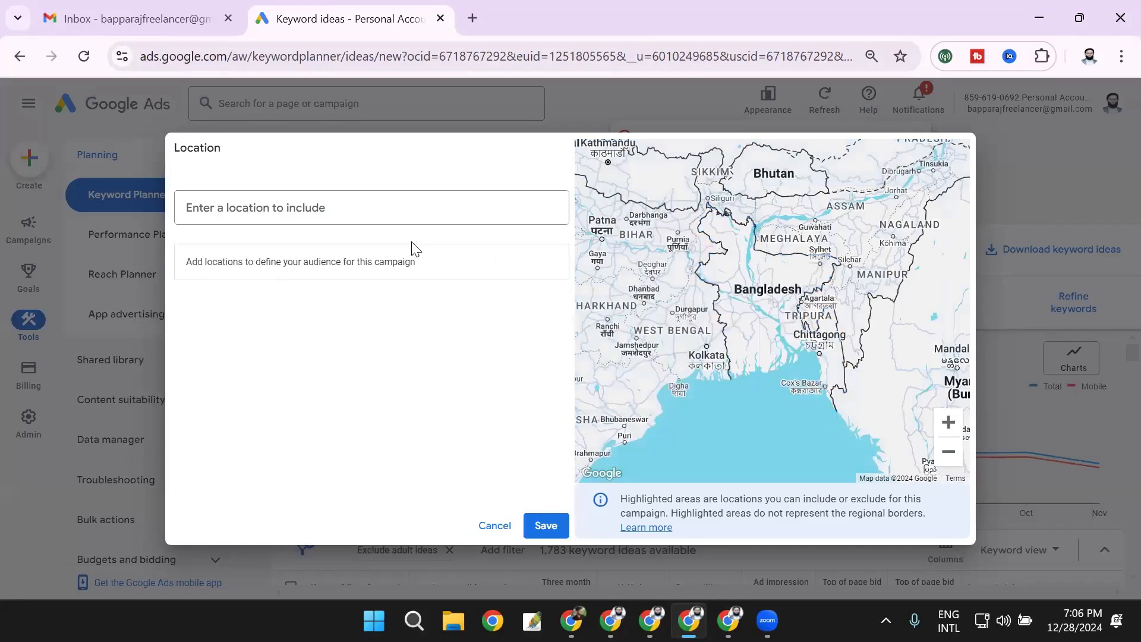
left_click(370, 207)
type("unite")
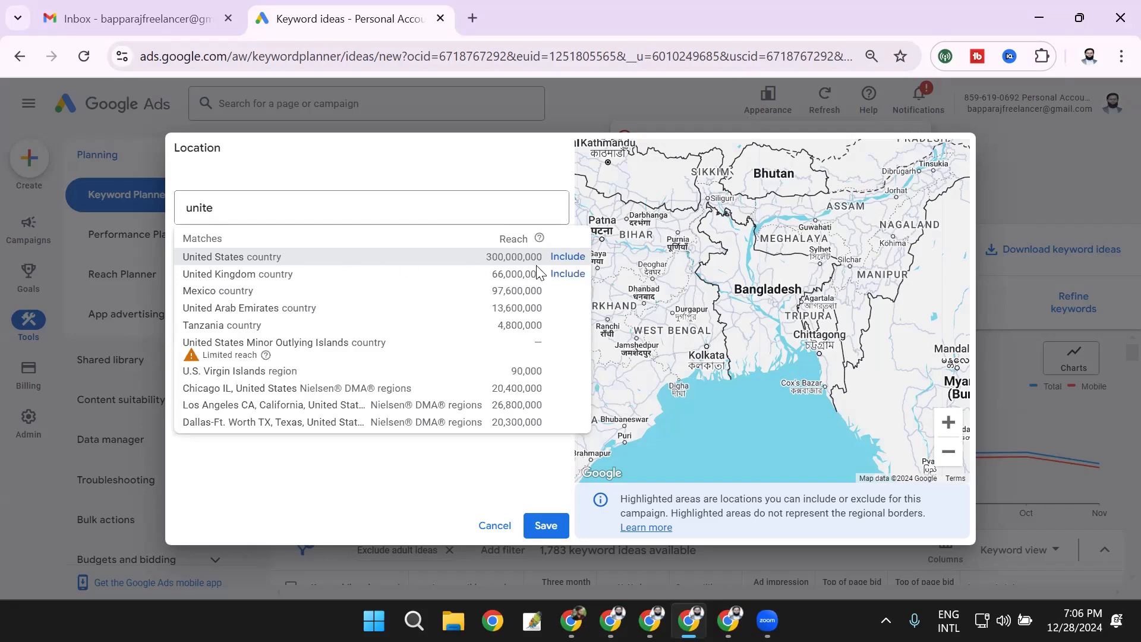
left_click(567, 257)
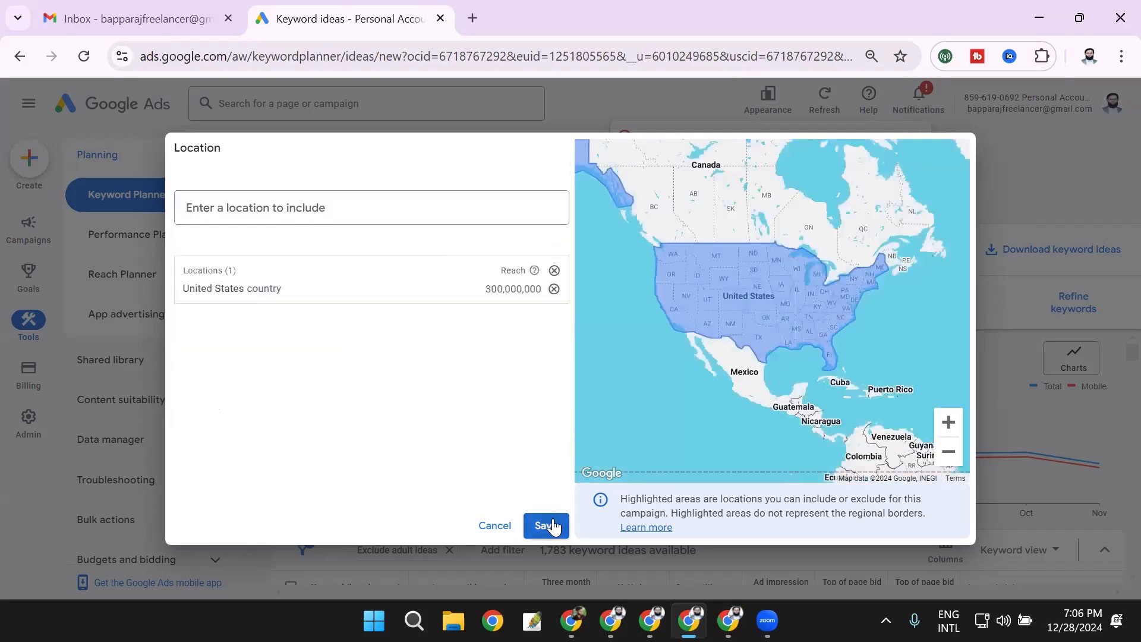
left_click(551, 521)
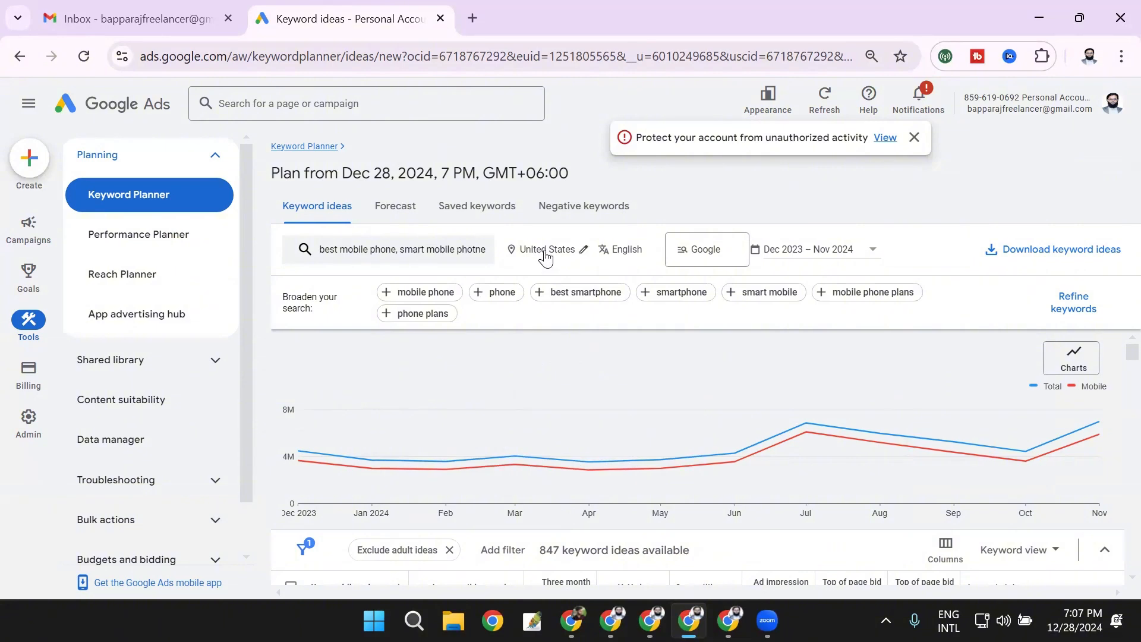
Review the available language, search network and date range options for the keyword ideas without changing them.
left_click(622, 250)
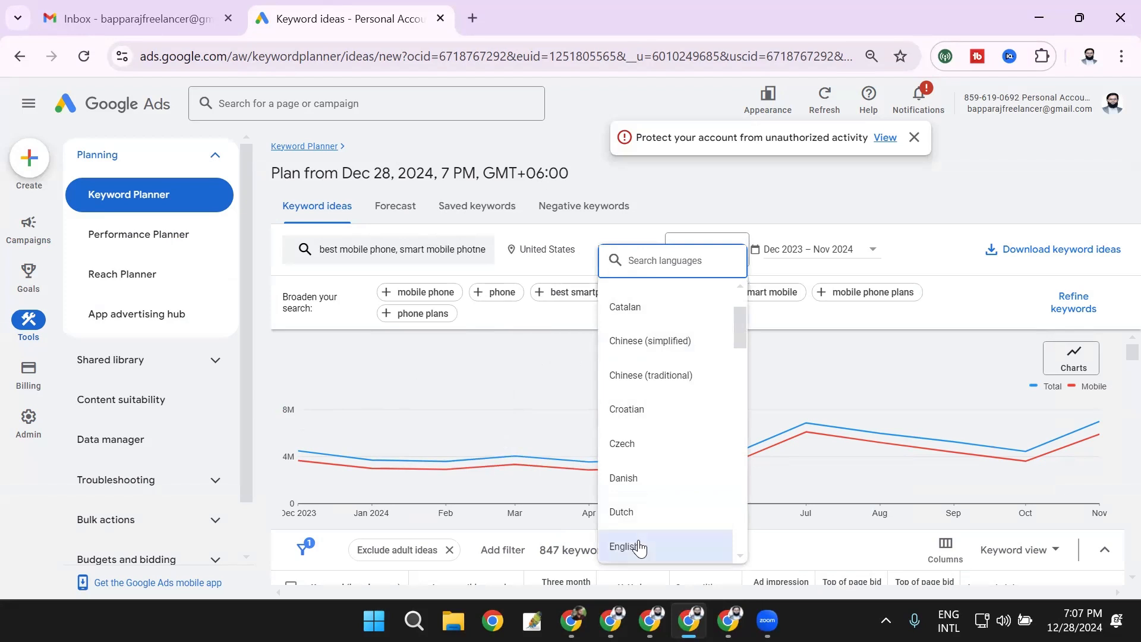
left_click(565, 340)
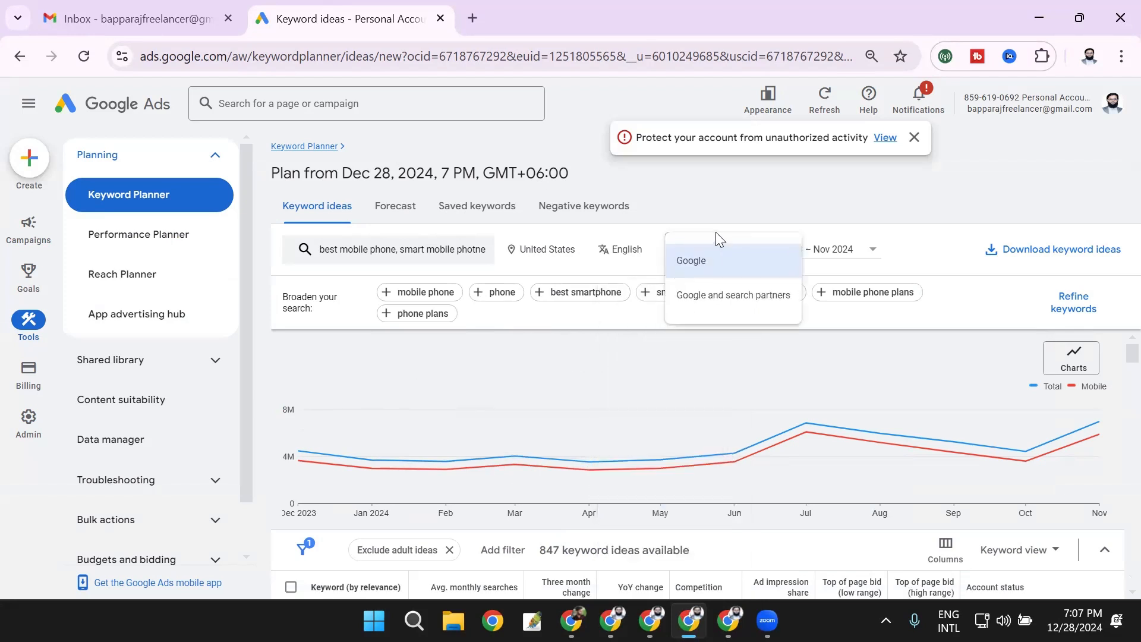
left_click(718, 252)
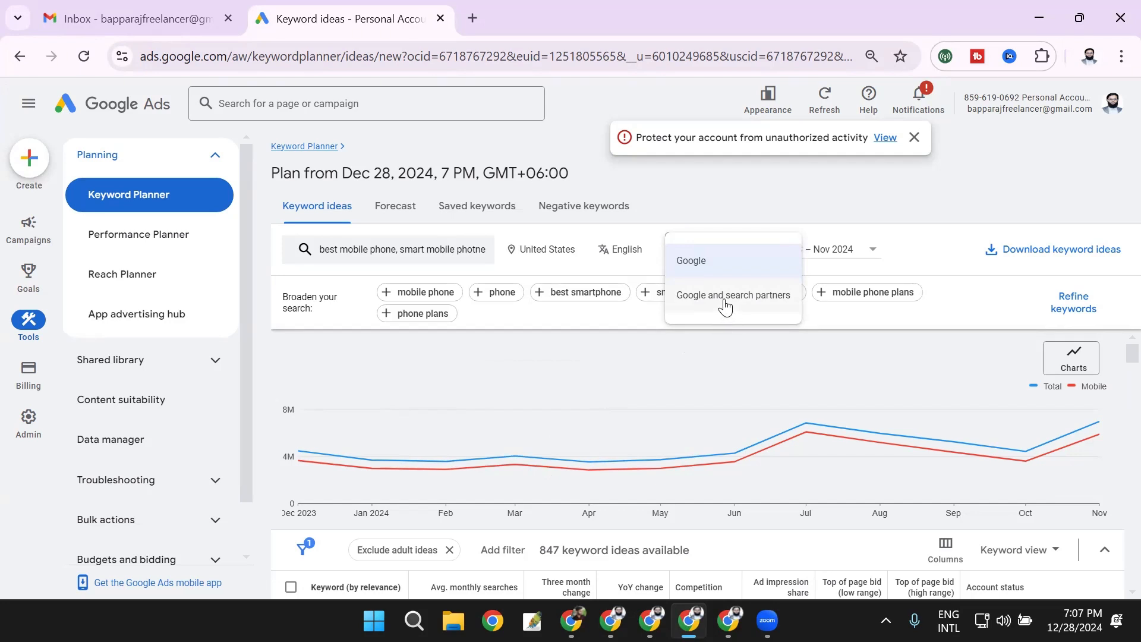
left_click(728, 272)
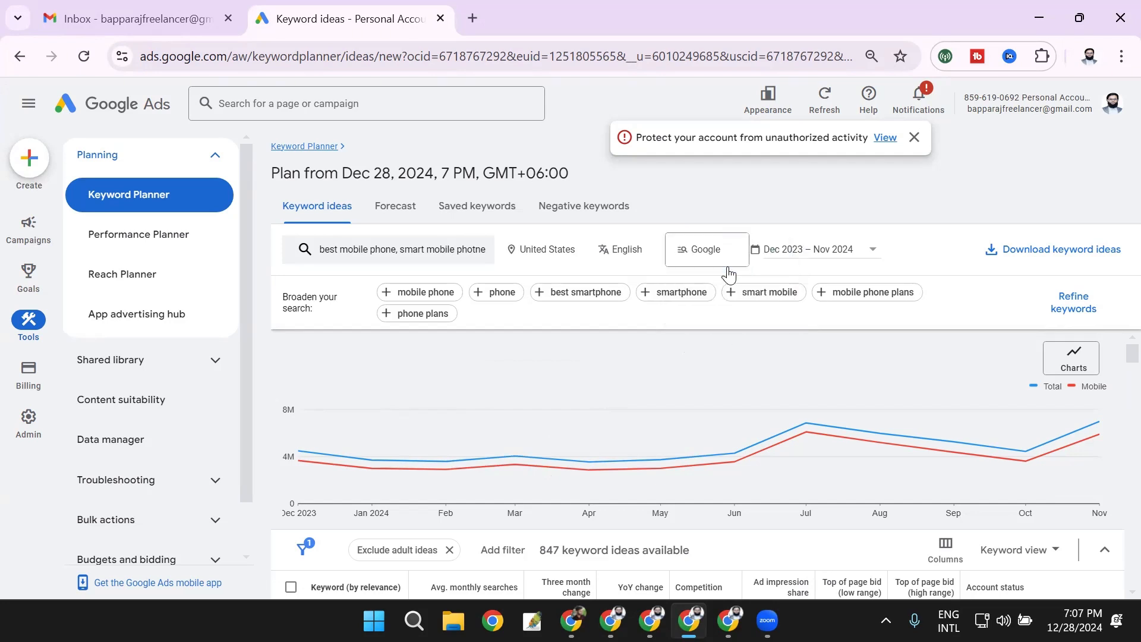
left_click(812, 259)
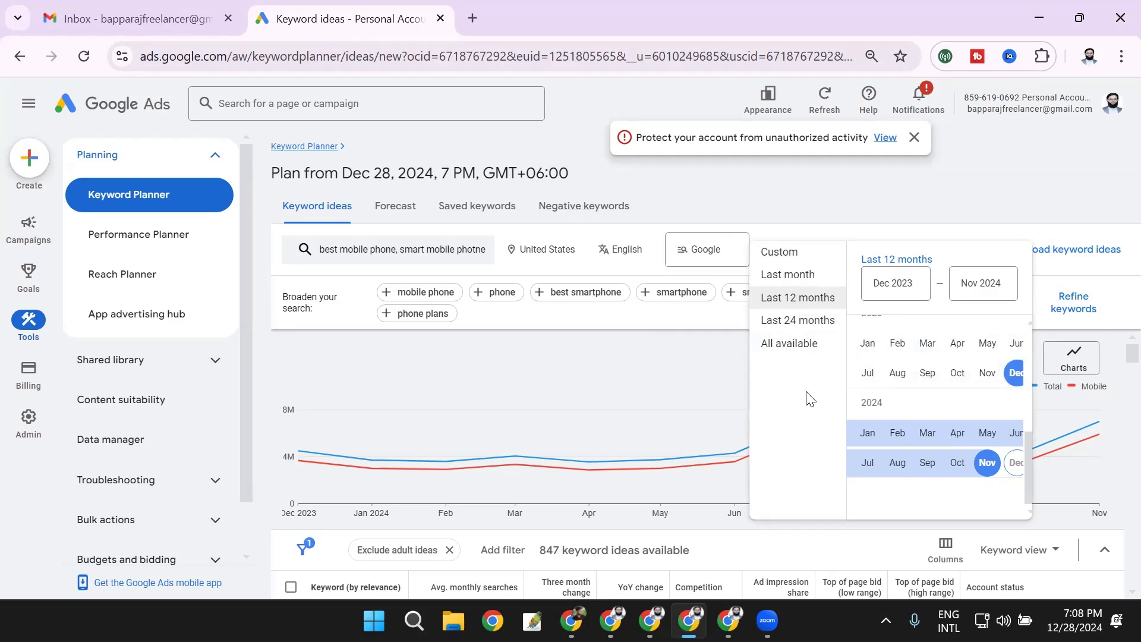
left_click(620, 383)
Examine the keyword ideas table, comparing average monthly searches, trends, competition and top of page bids for the provided and suggested keywords.
scroll(520, 511, "down", 1)
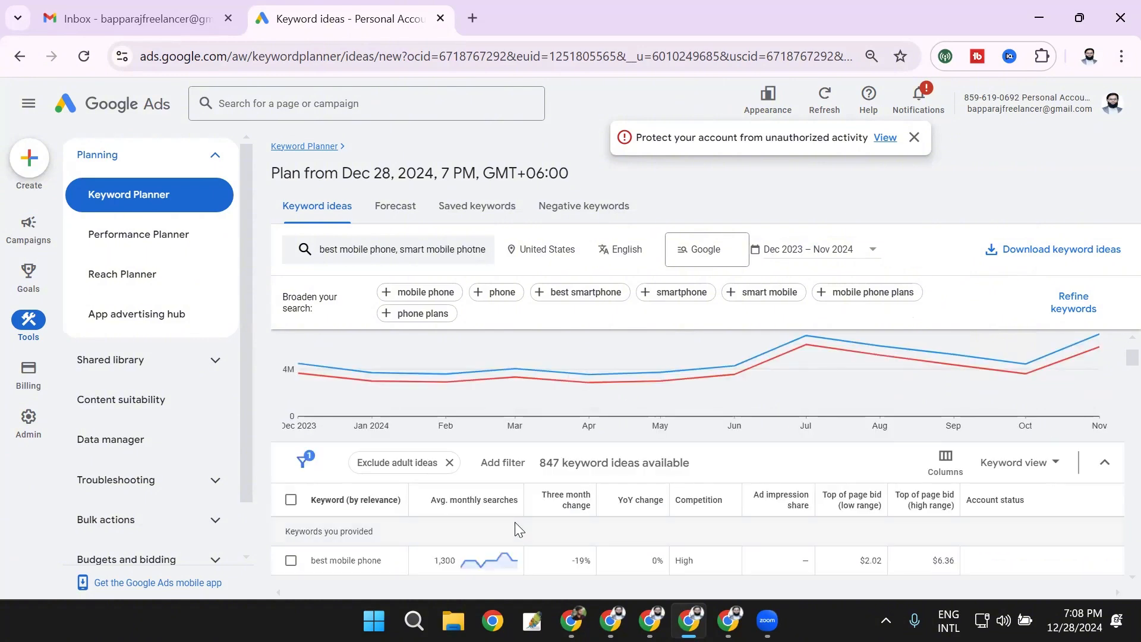
scroll(511, 517, "down", 1)
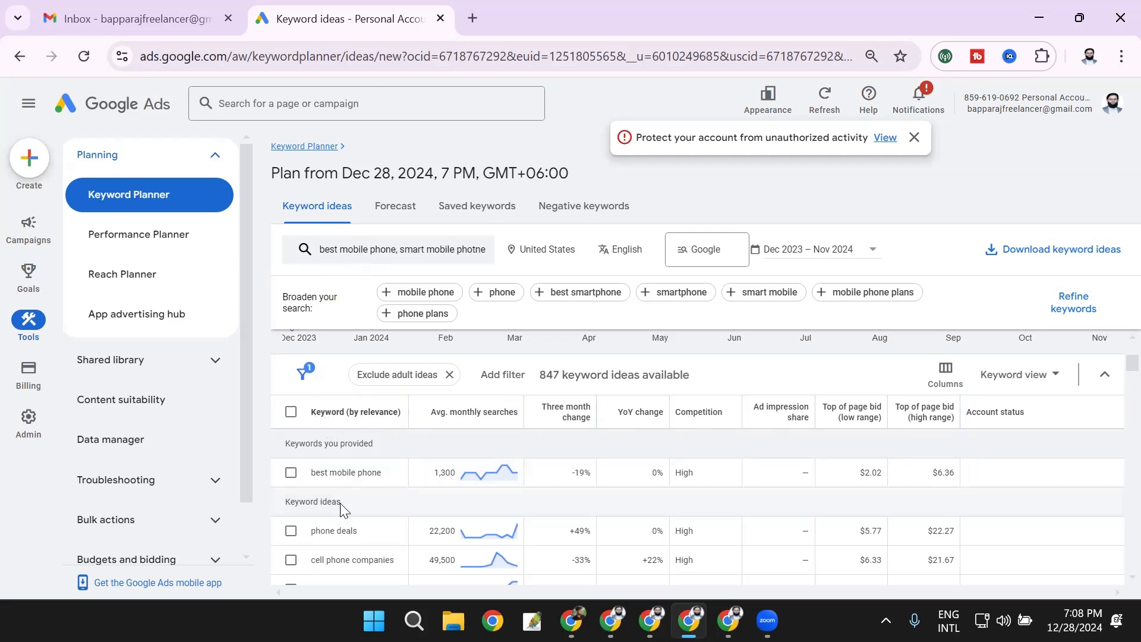
scroll(340, 504, "down", 1)
scroll(341, 504, "up", 2)
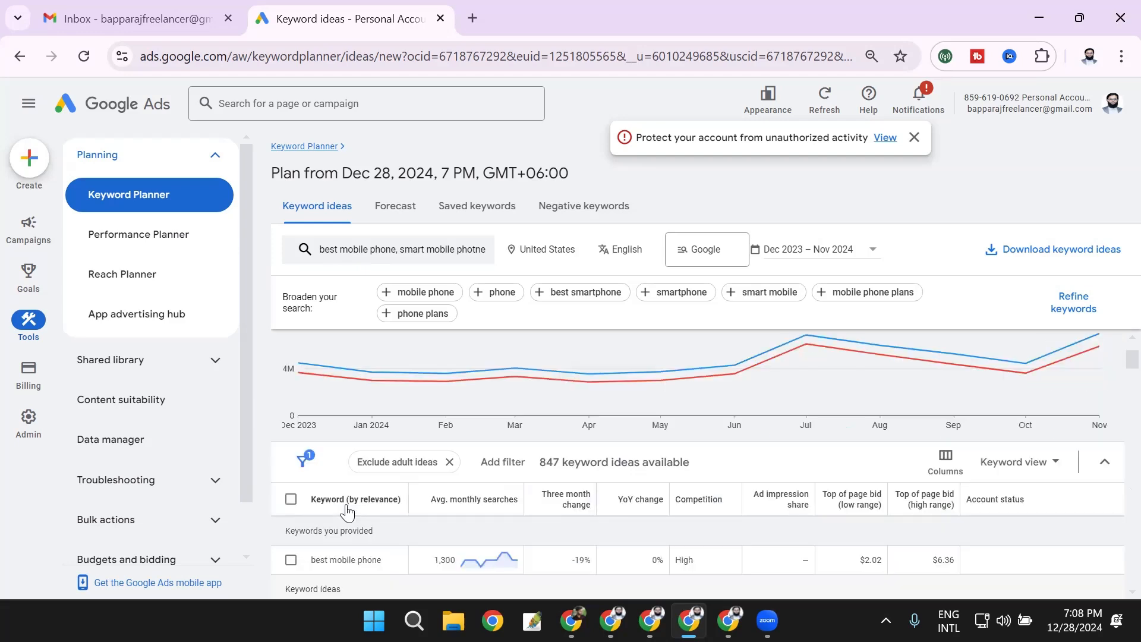
scroll(347, 504, "down", 1)
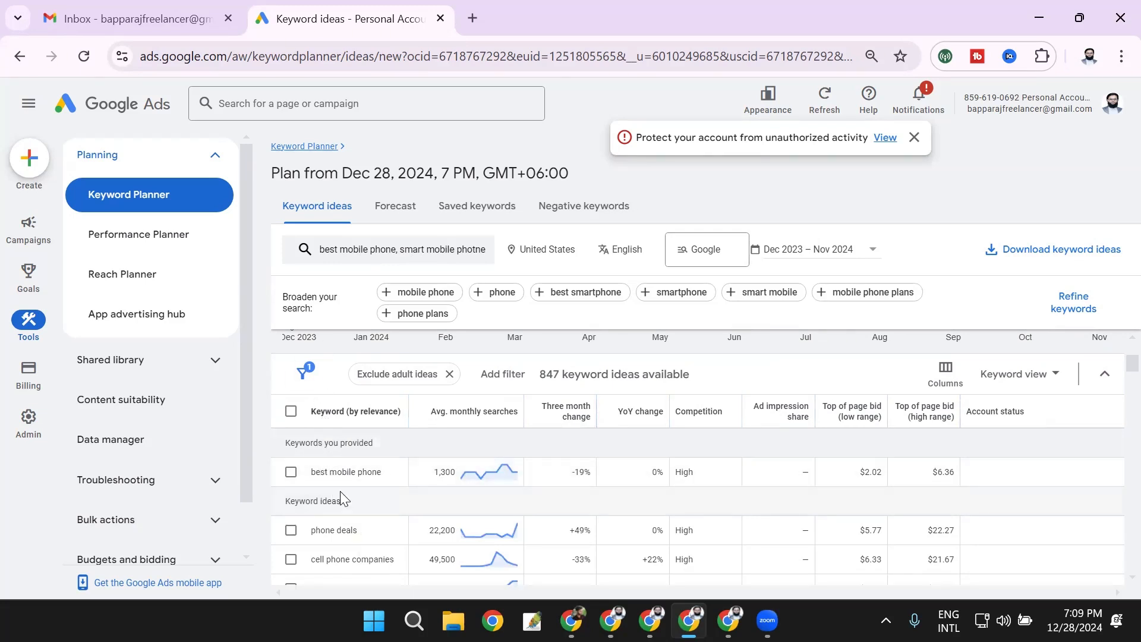
scroll(340, 491, "down", 3)
scroll(405, 452, "up", 3)
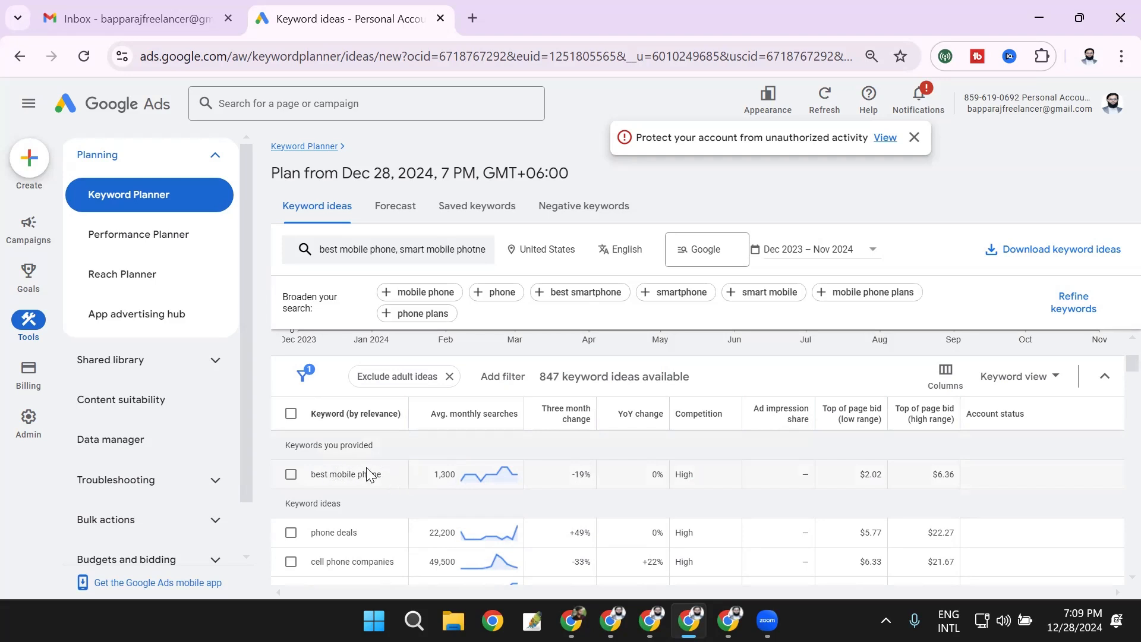
double_click(437, 476)
left_click(551, 438)
scroll(706, 474, "down", 2)
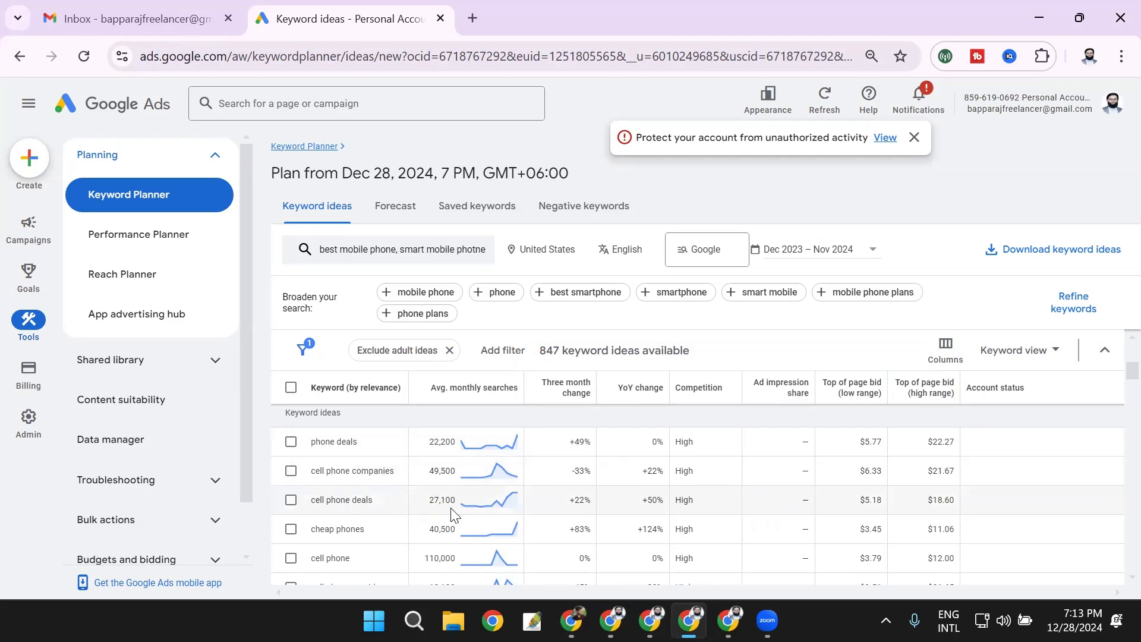
scroll(448, 512, "up", 2)
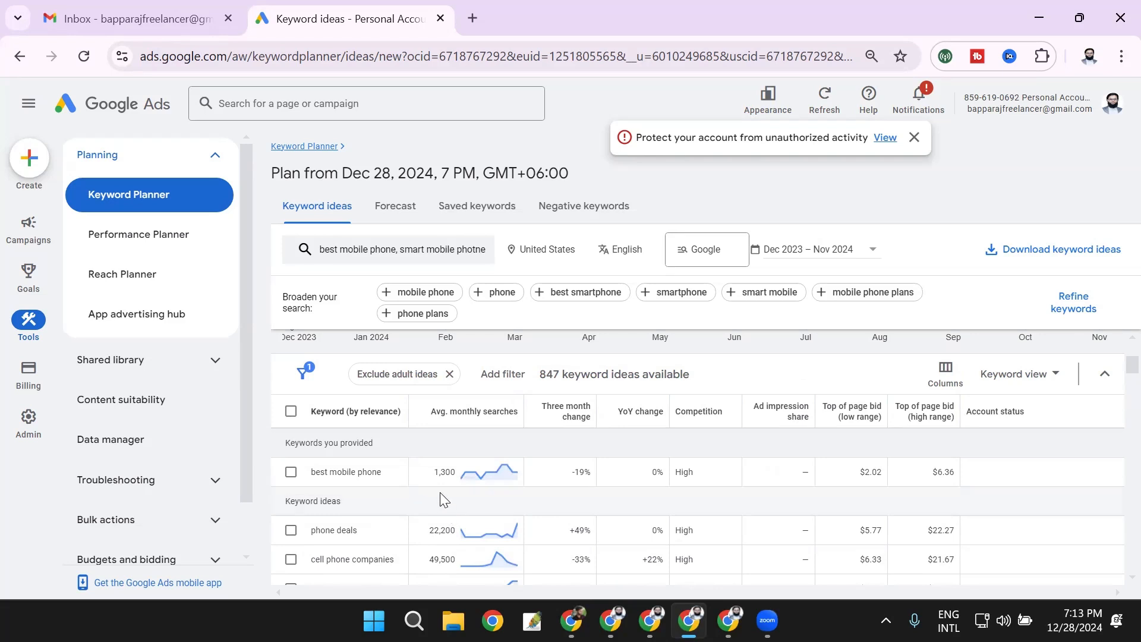
scroll(448, 475, "down", 2)
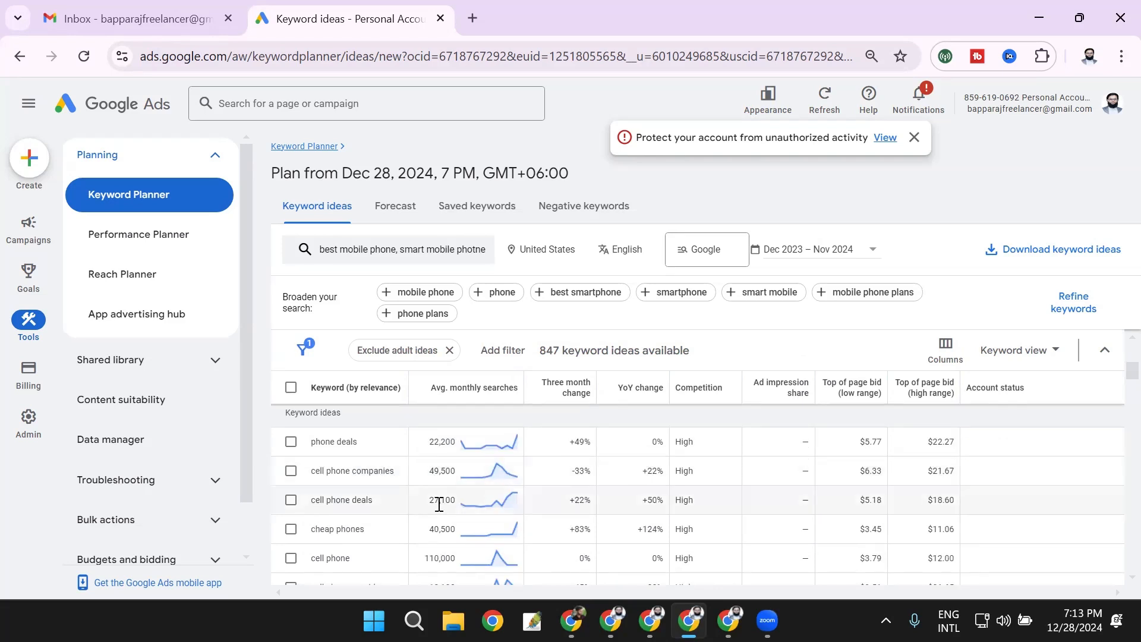
scroll(457, 528, "down", 2)
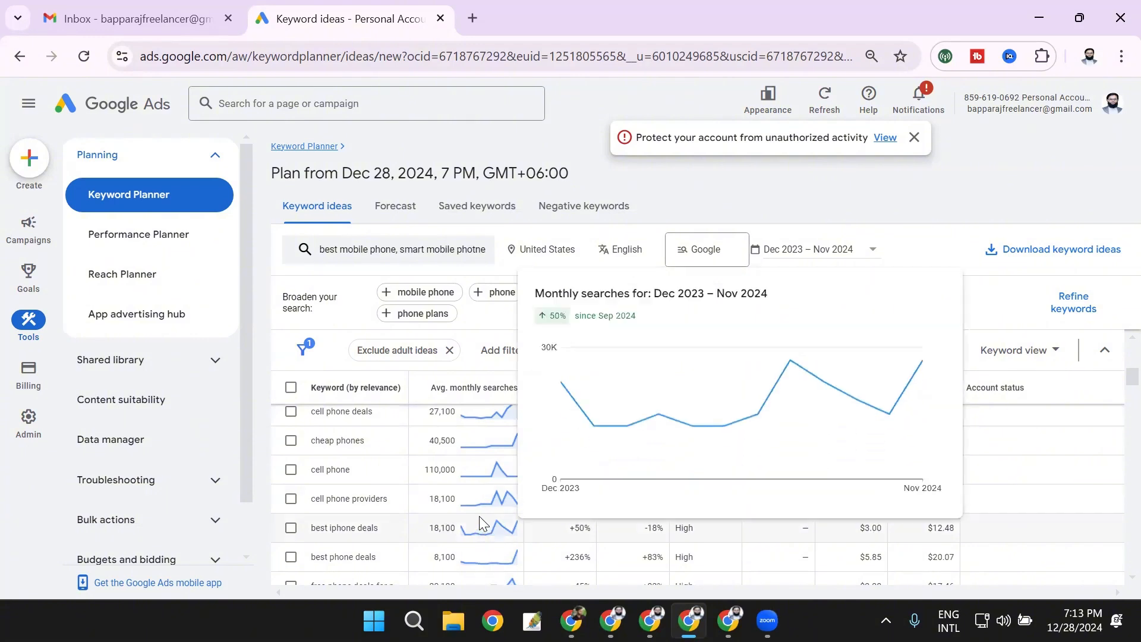
Look through the first page of keyword ideas down to its end, checking search volumes, competition and bid ranges.
scroll(450, 517, "down", 5)
scroll(450, 518, "down", 5)
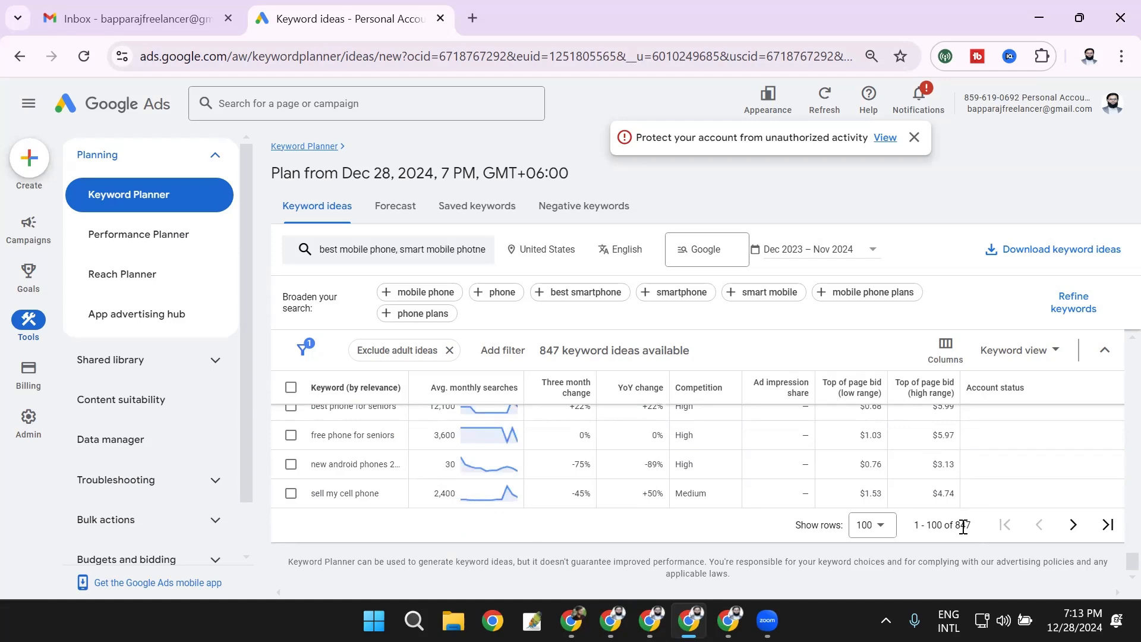
scroll(573, 502, "up", 5)
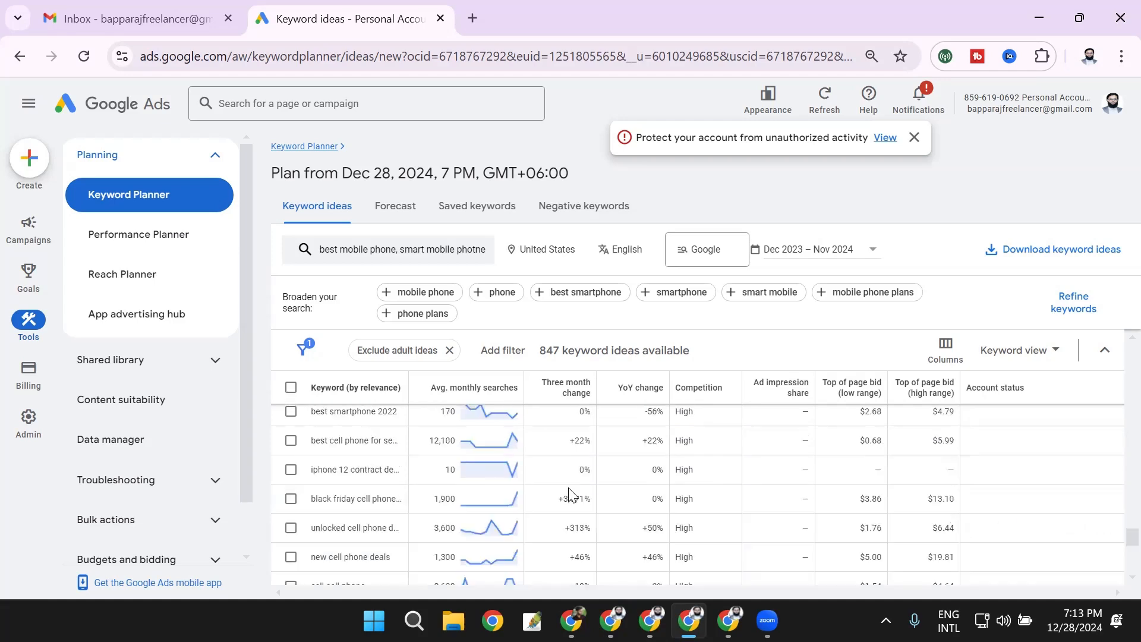
scroll(549, 505, "up", 5)
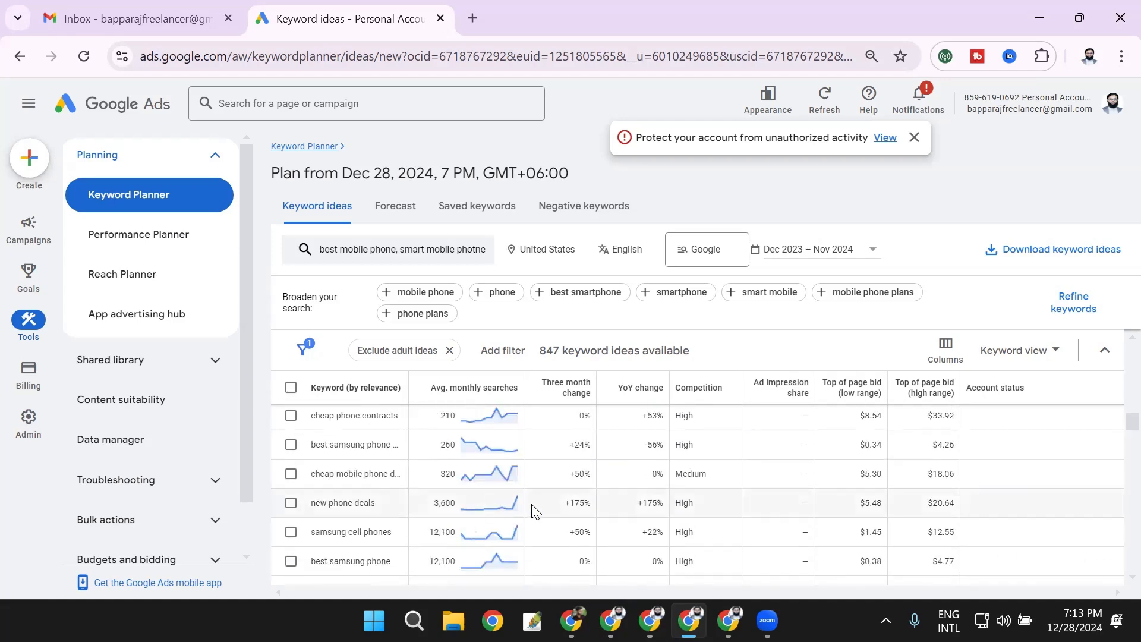
scroll(555, 514, "up", 10)
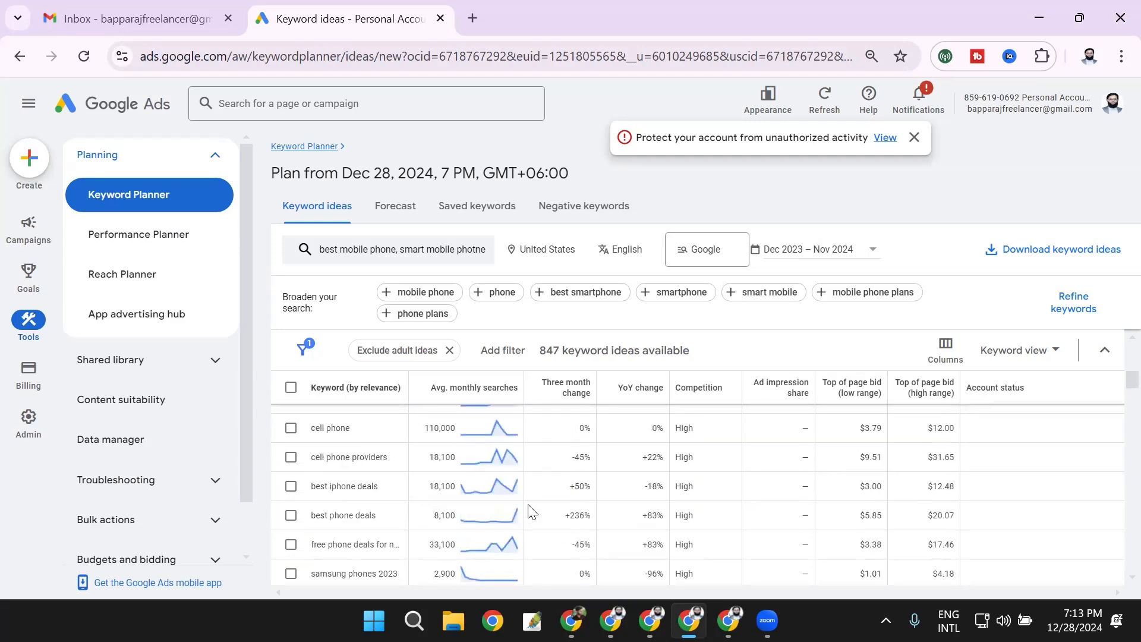
scroll(514, 511, "down", 3)
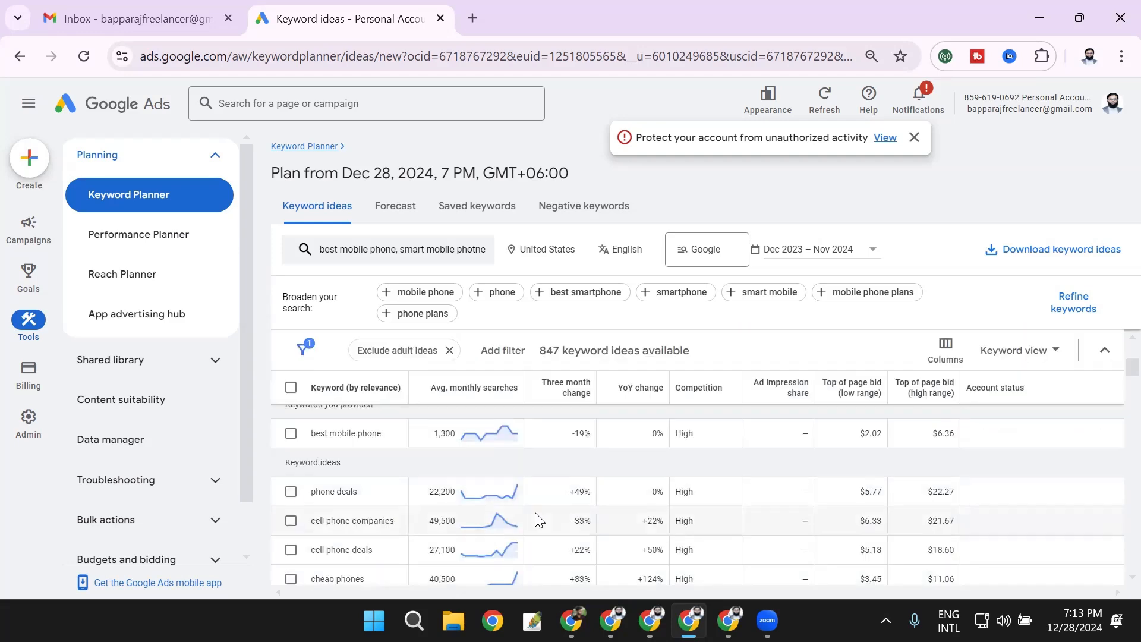
Filter the keyword ideas to average monthly searches greater than or equal to 50000.
left_click(500, 356)
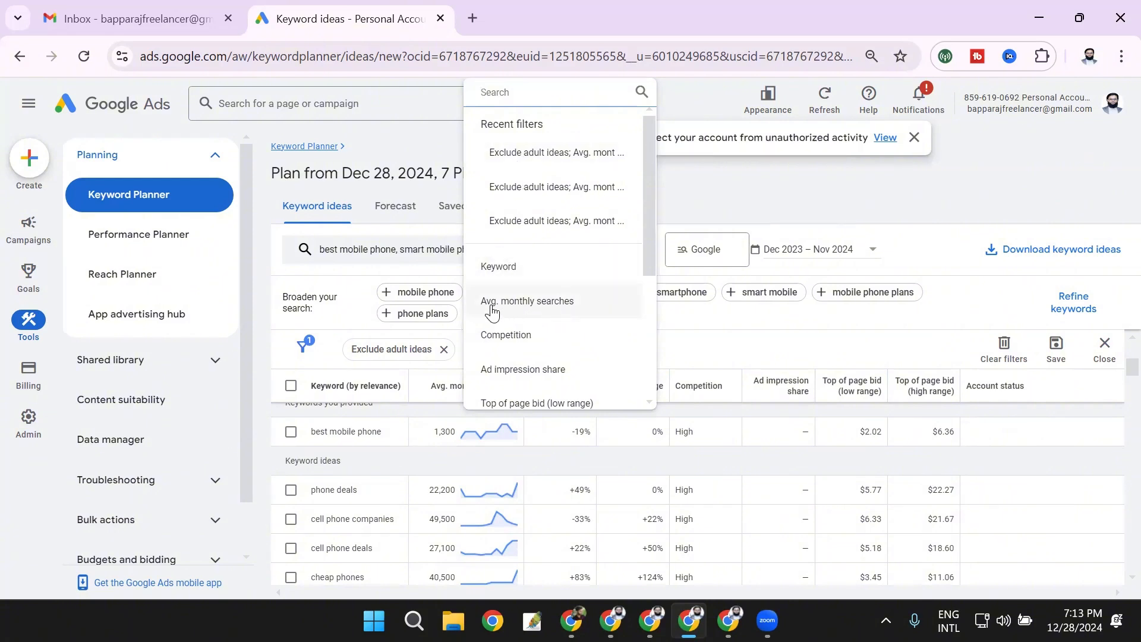
left_click(524, 310)
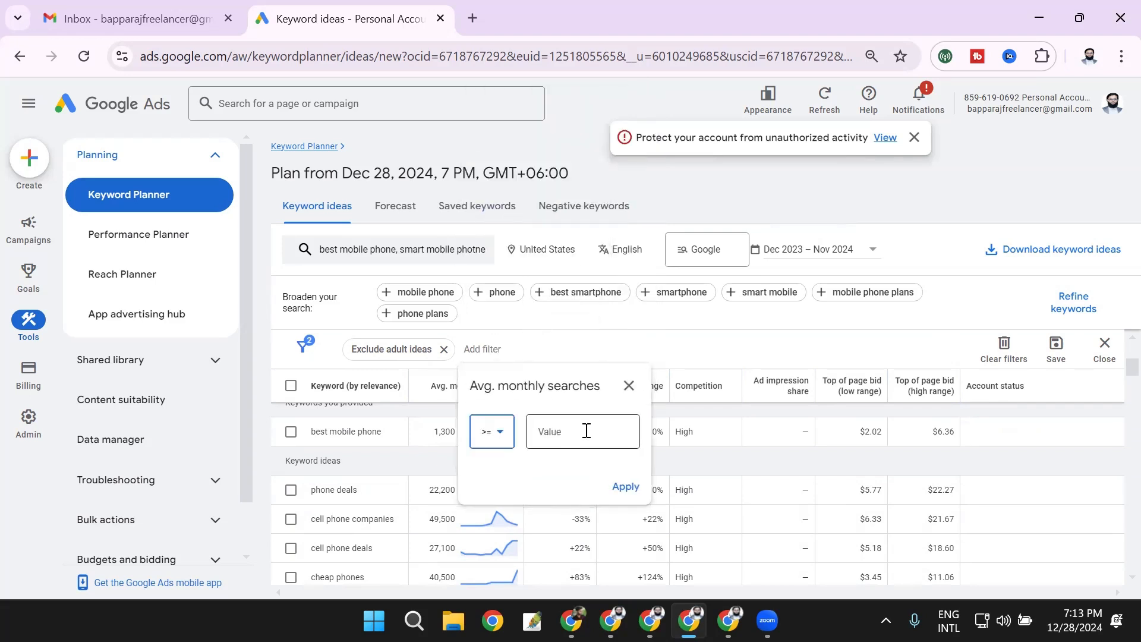
left_click(499, 436)
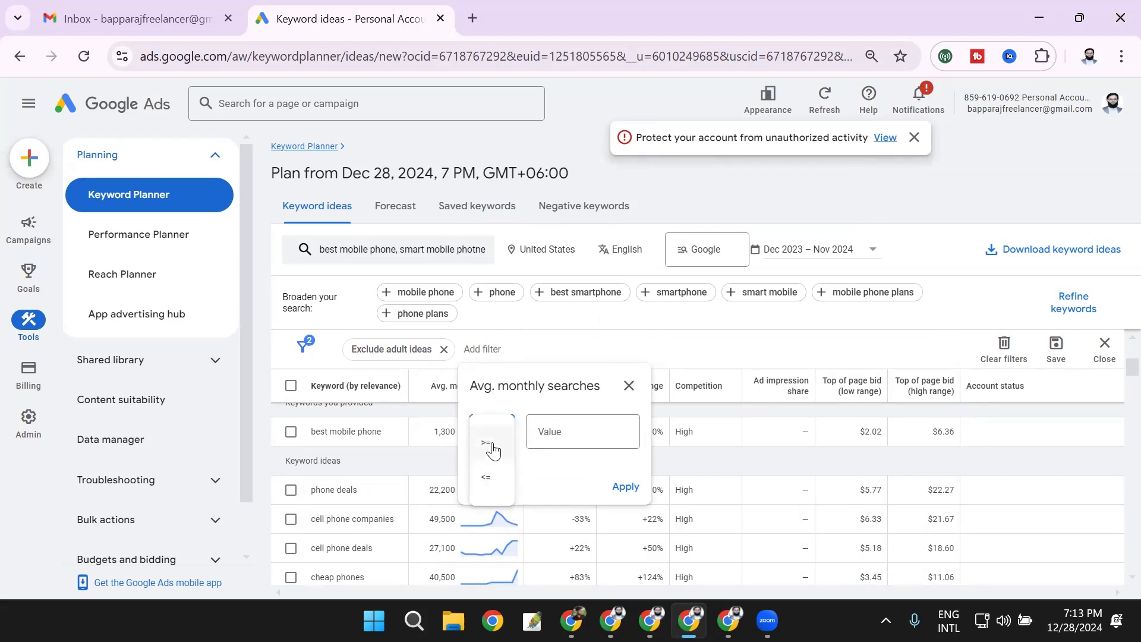
left_click(487, 444)
left_click(559, 431)
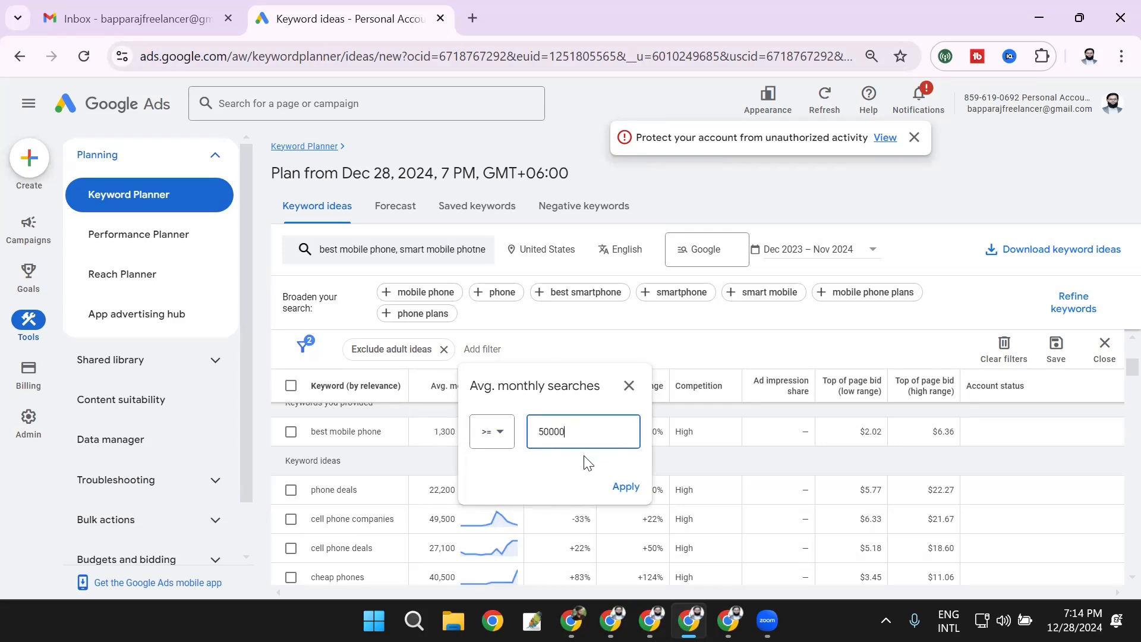
left_click(624, 488)
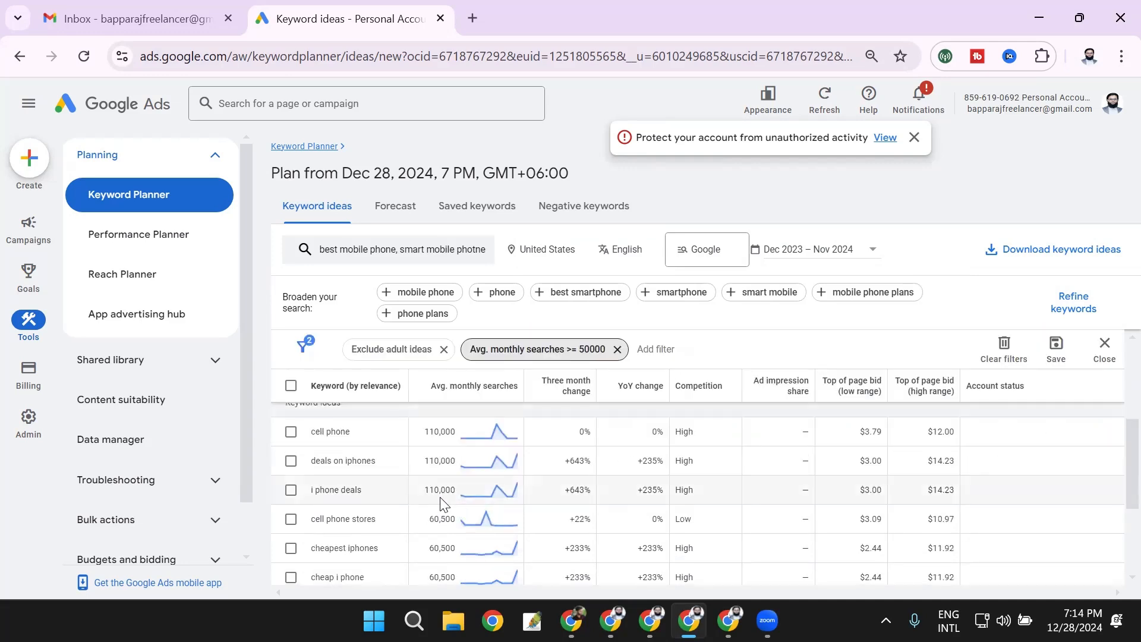
Select the eight consecutive keyword ideas from "cell phone" through "best buy mobile" and copy them to the clipboard.
left_click(291, 434)
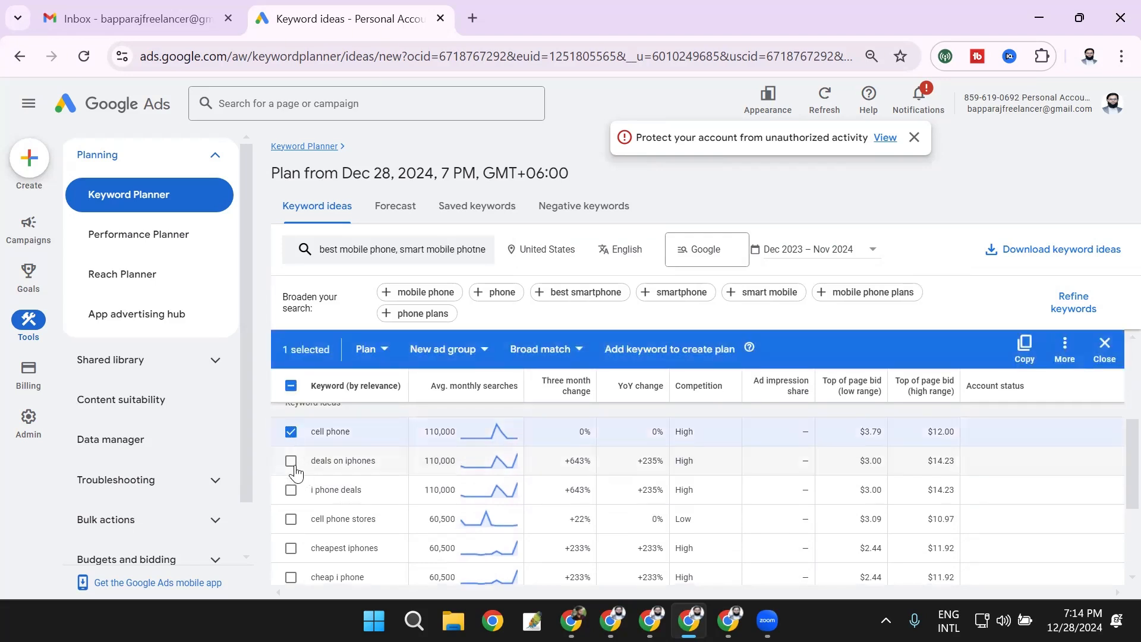
left_click(291, 462)
left_click(291, 490)
left_click(291, 519)
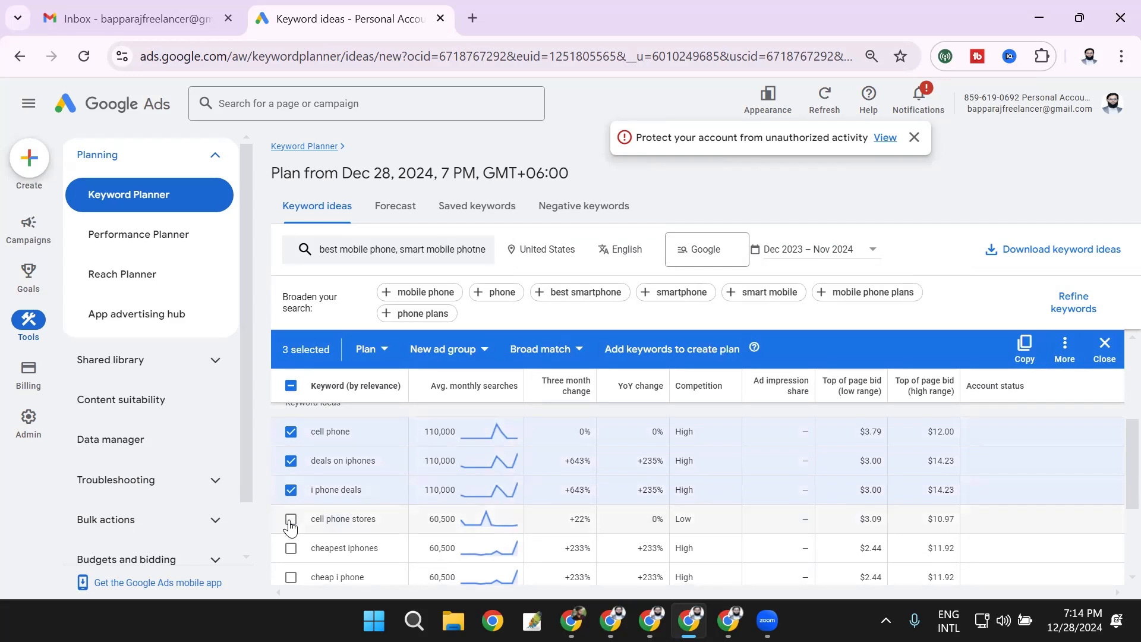
scroll(291, 520, "down", 1)
left_click(291, 460)
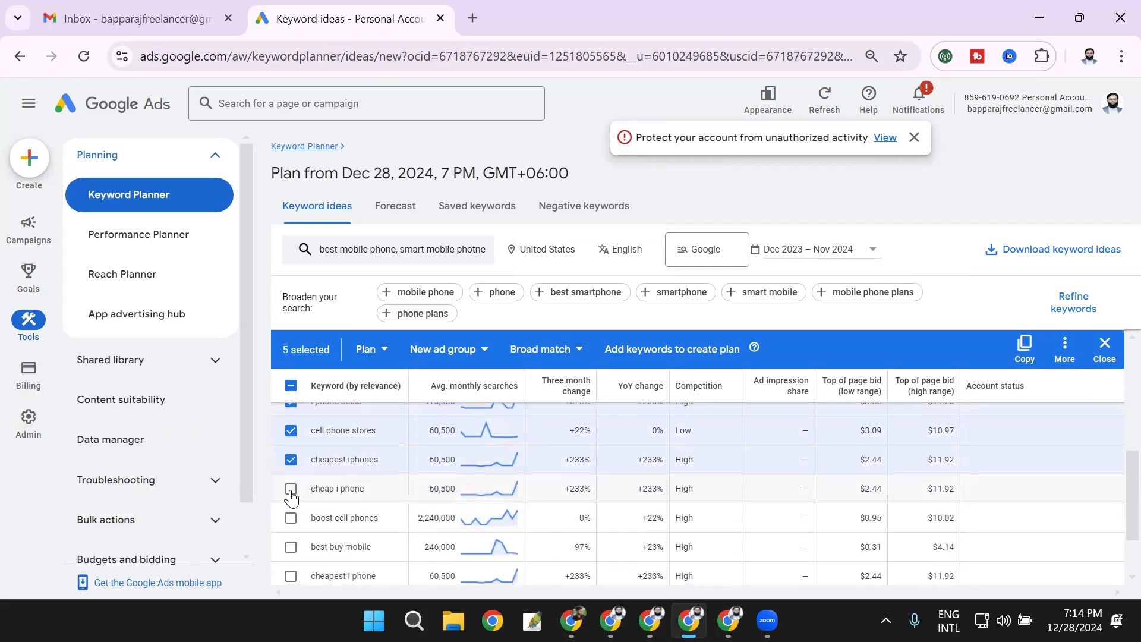
left_click(290, 489)
left_click(291, 518)
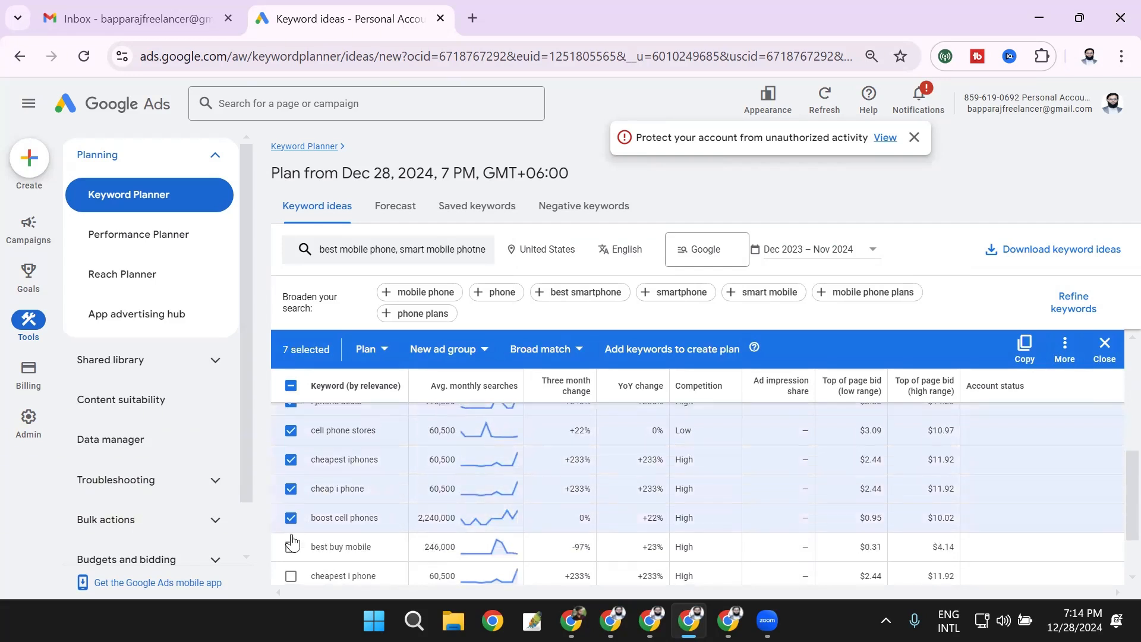
left_click(291, 546)
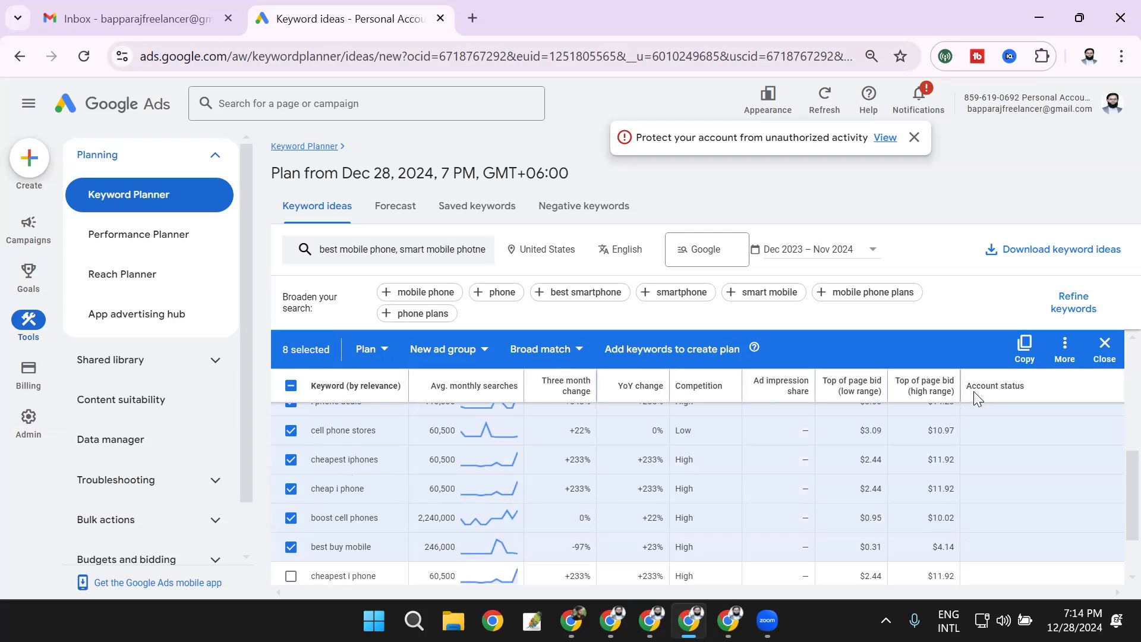
left_click(1022, 353)
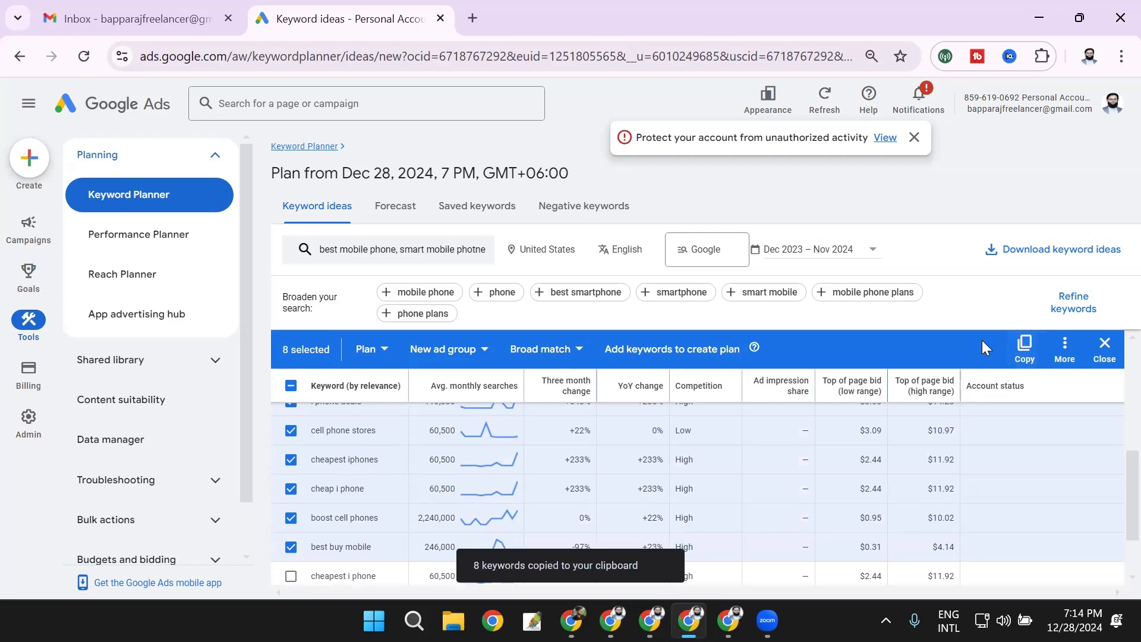
Open Google Docs in a new browser tab and create a blank document.
left_click(472, 18)
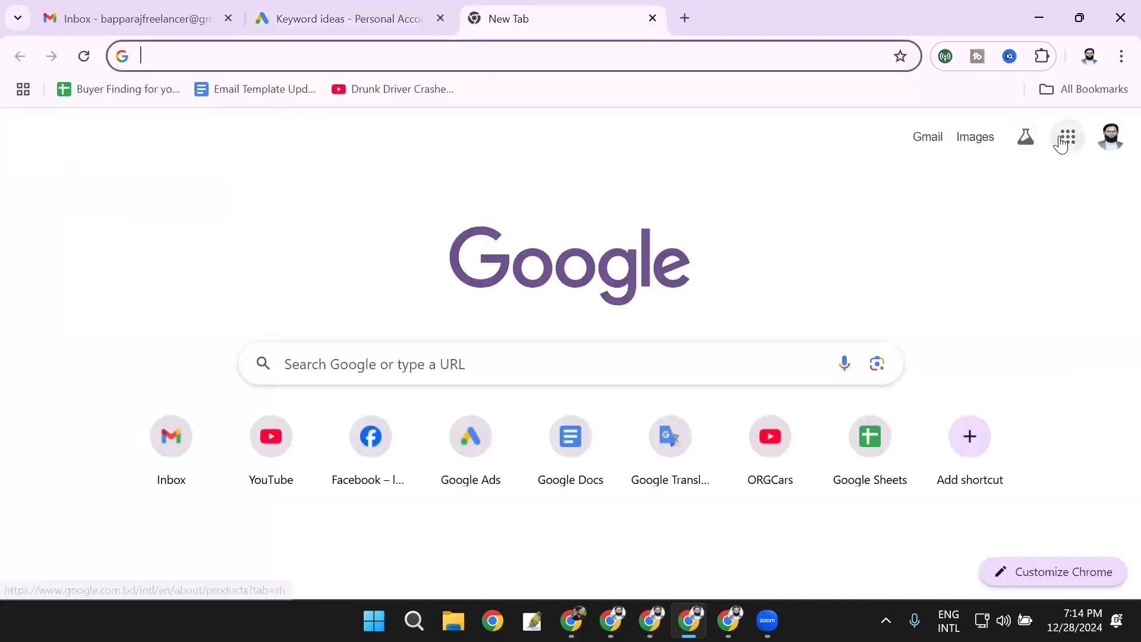
left_click(1067, 138)
scroll(901, 364, "down", 5)
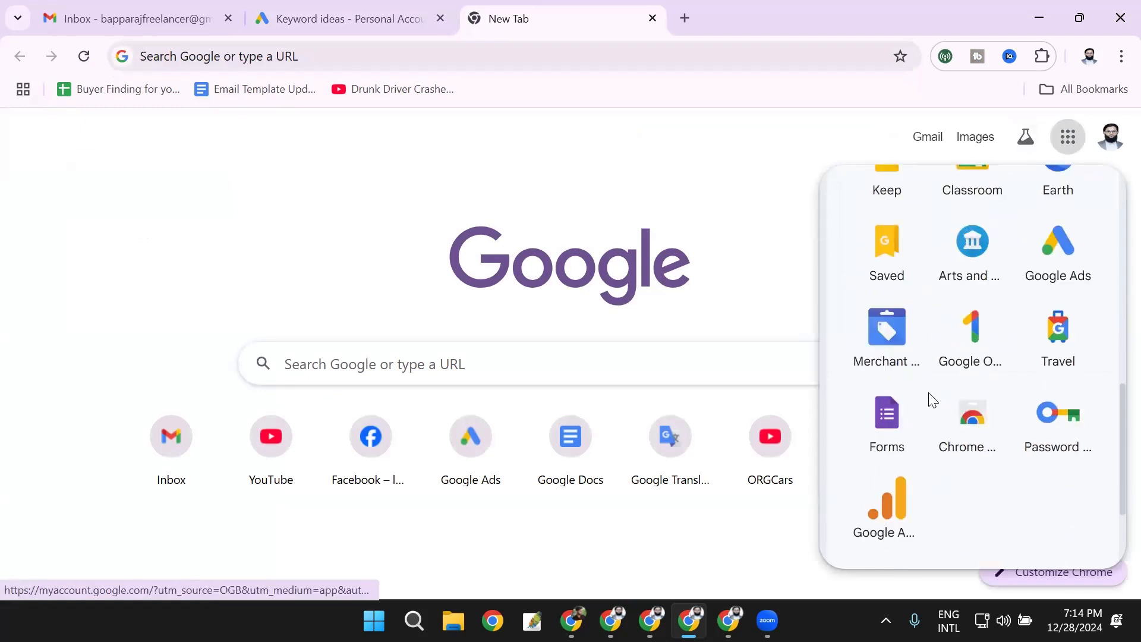
scroll(957, 356, "up", 4)
left_click(969, 275)
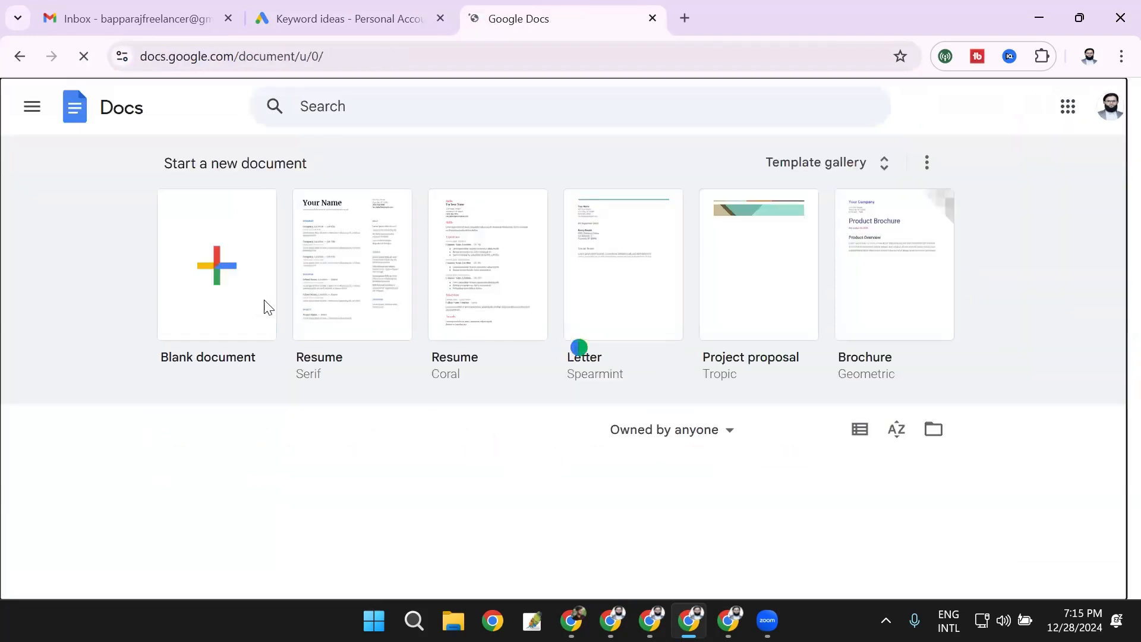
left_click(358, 296)
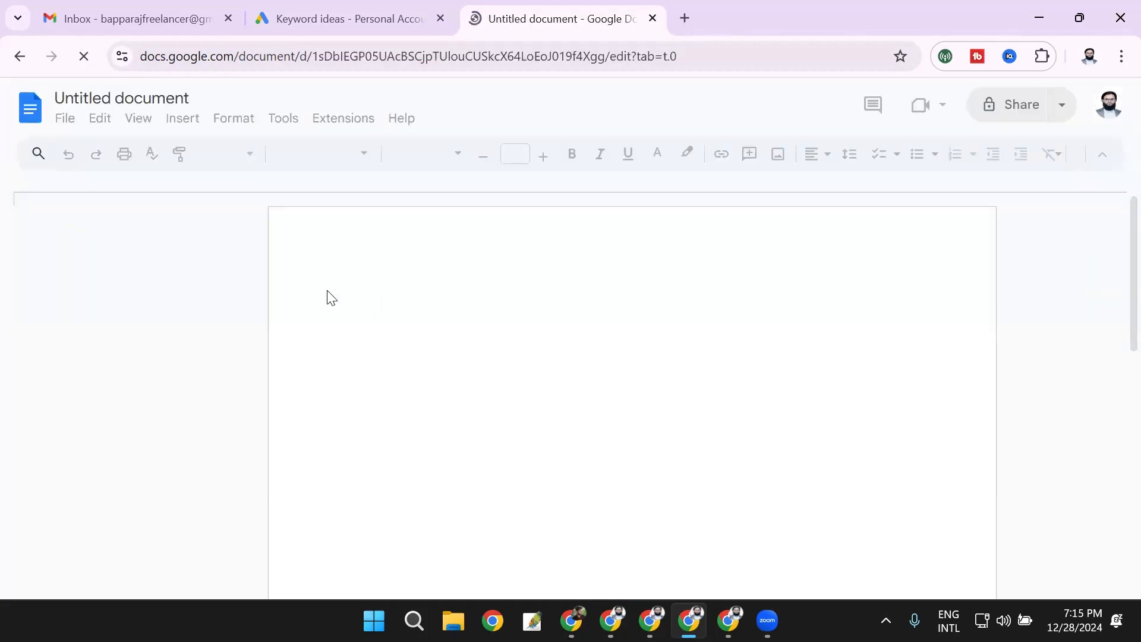
Paste the copied keywords into the blank document and dismiss the document tabs introduction.
key("ctrl+v")
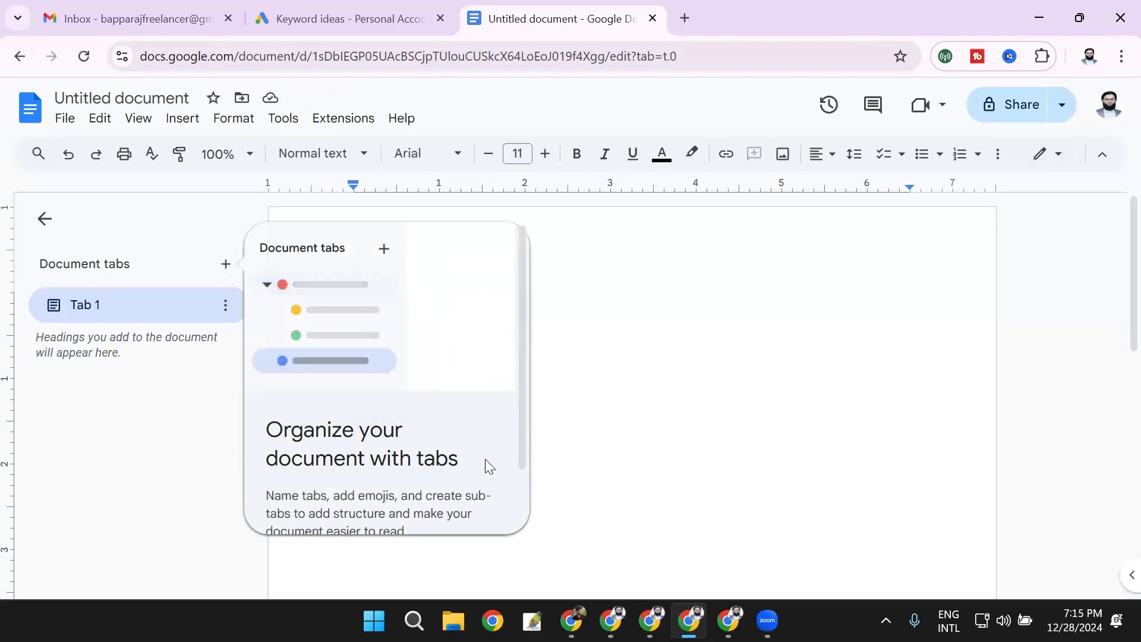
scroll(452, 464, "down", 2)
left_click(429, 492)
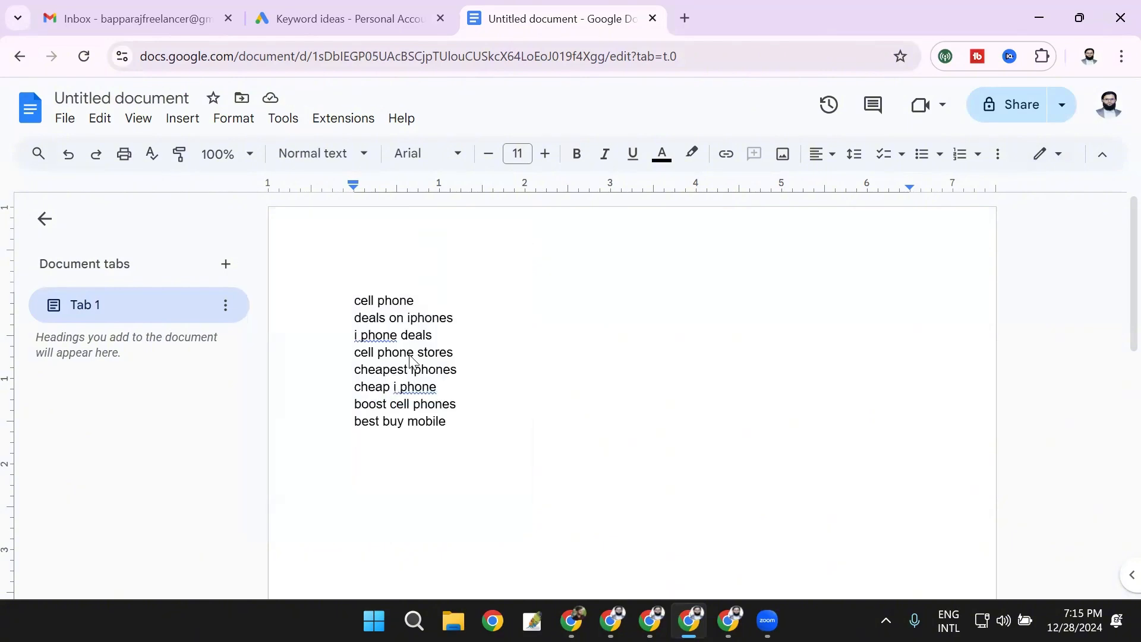
Return to Keyword Planner and switch the keyword search to starting with a website, using the entire site.
left_click(351, 17)
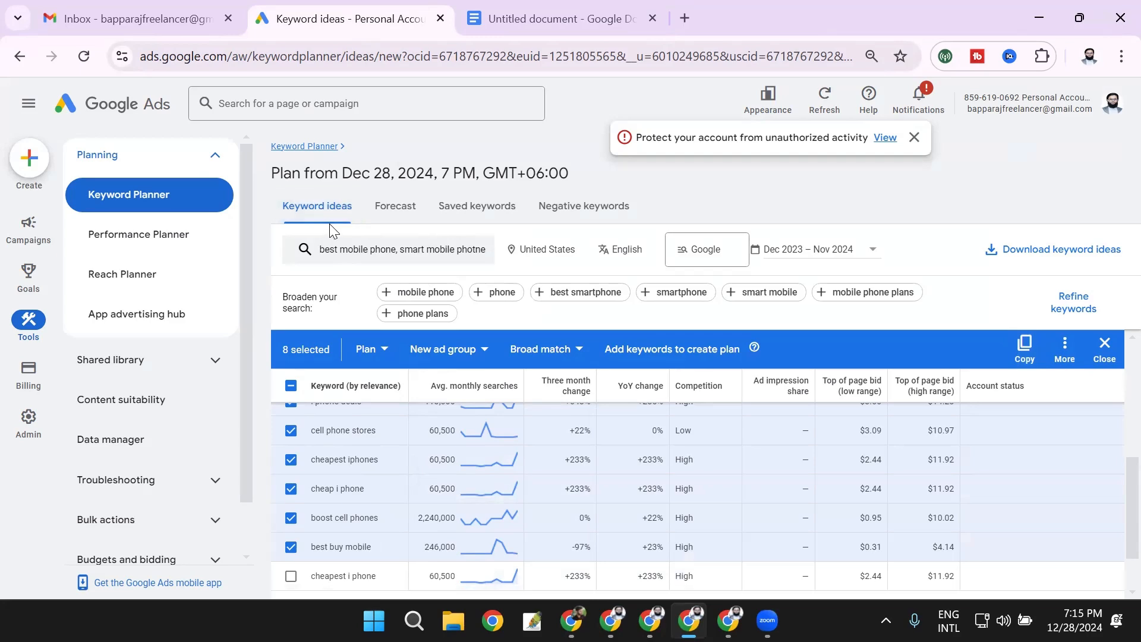
scroll(410, 333, "up", 5)
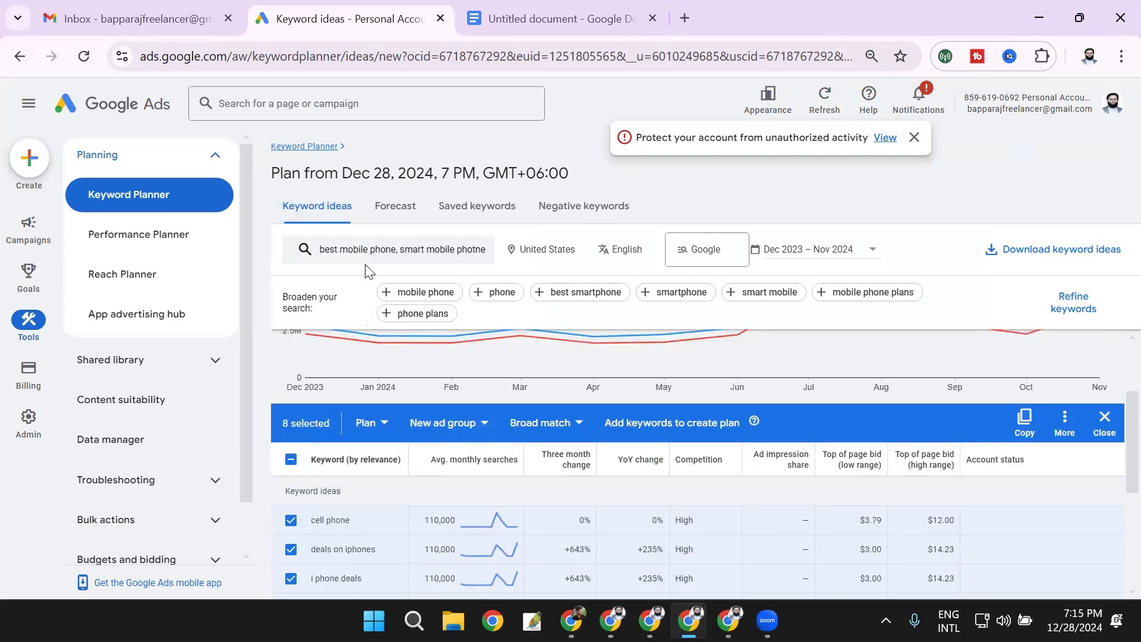
left_click(375, 251)
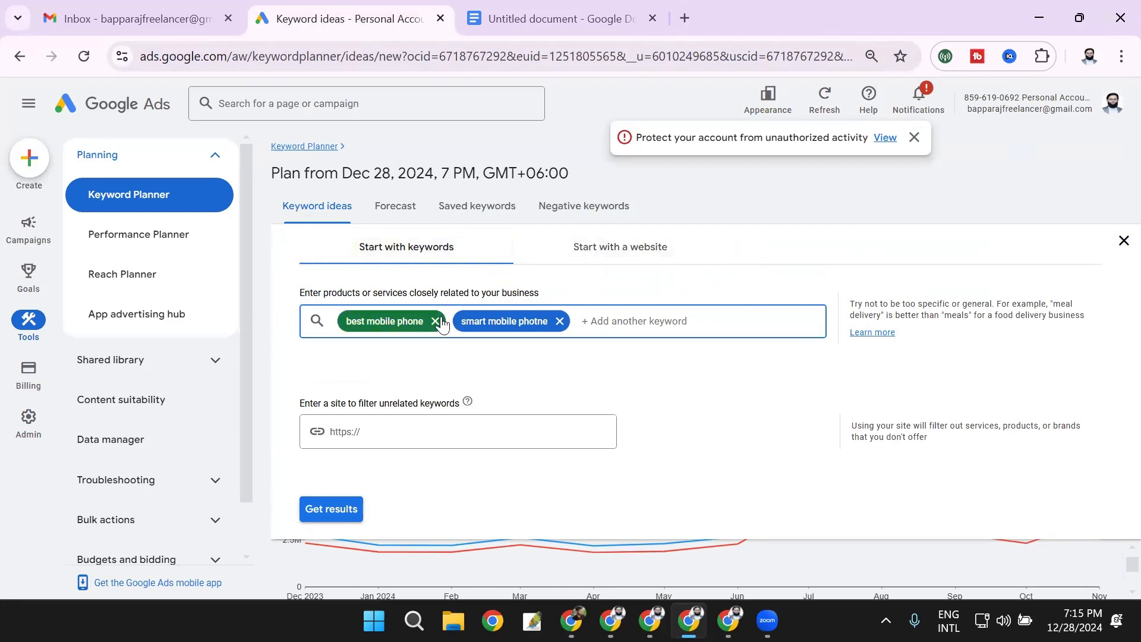
left_click(618, 254)
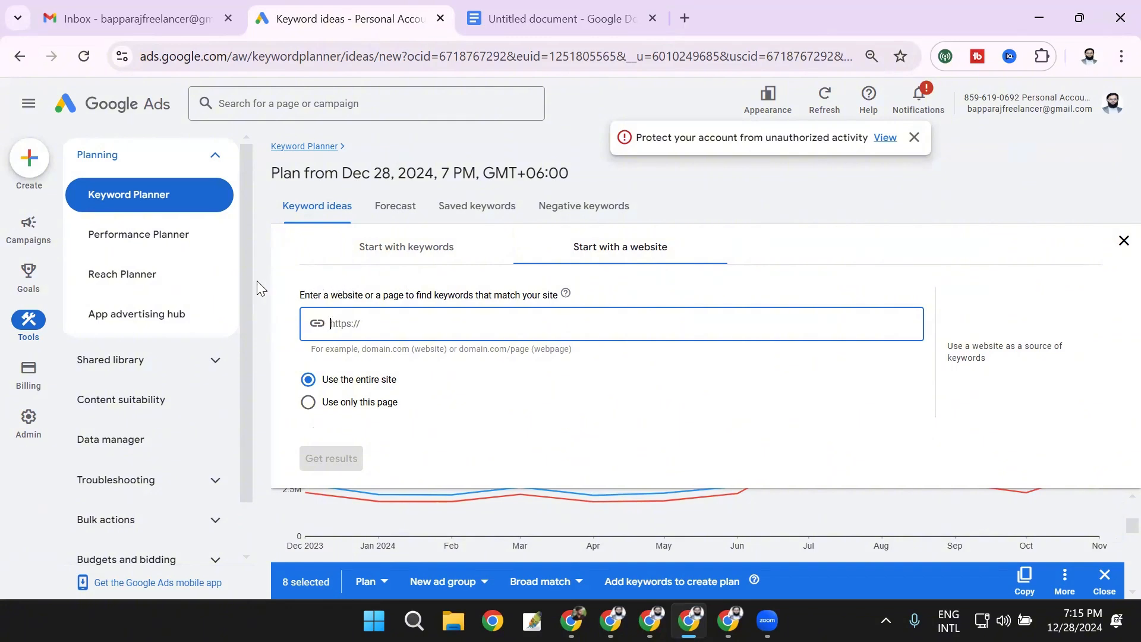
left_click(268, 295)
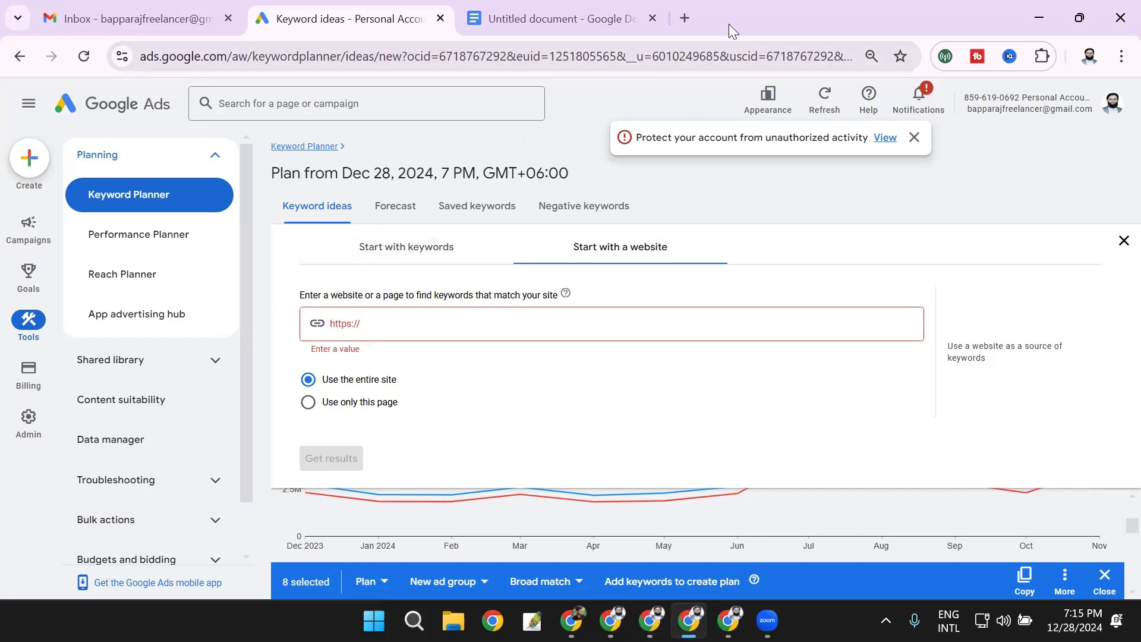
Search the web for "daraz" in a new browser tab and open the Daraz website from the results.
left_click(687, 15)
type("da")
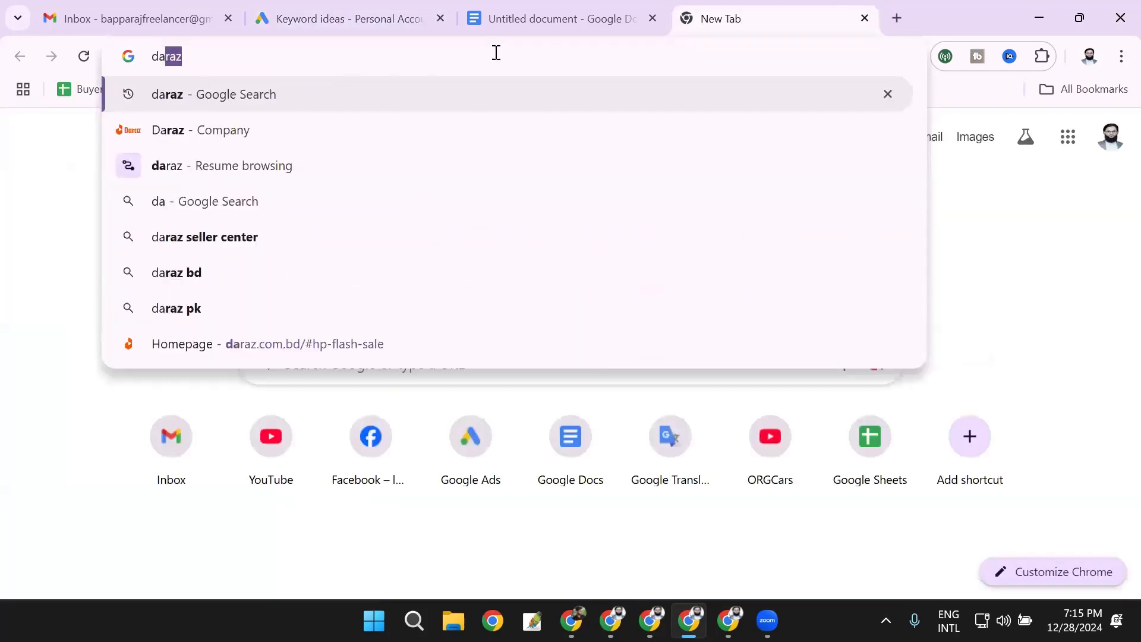
key("Return")
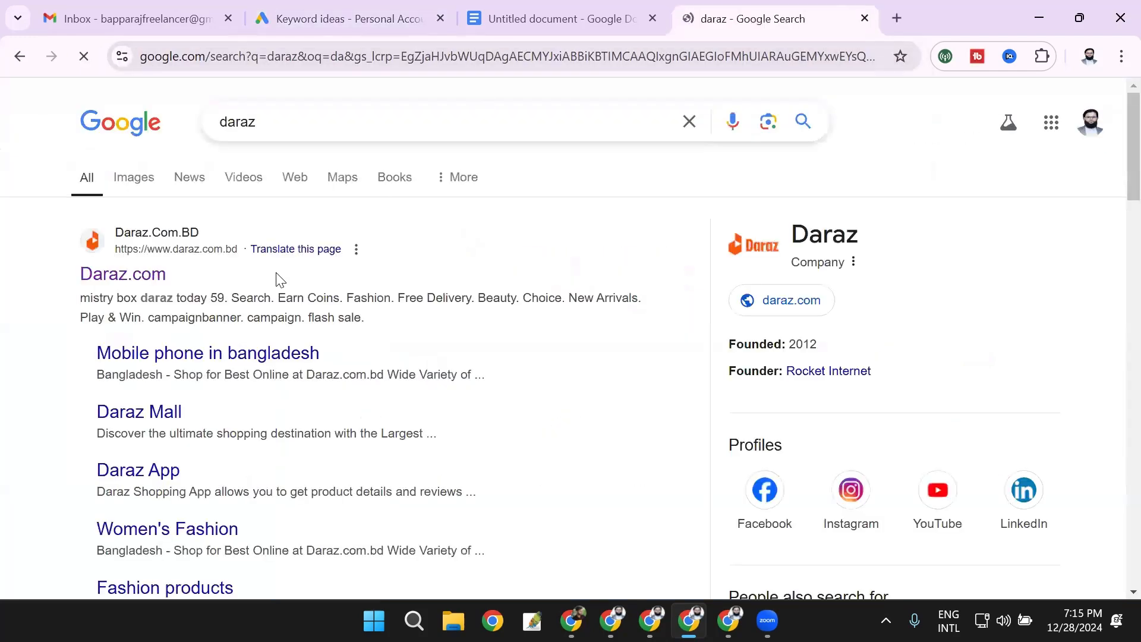
left_click(139, 277)
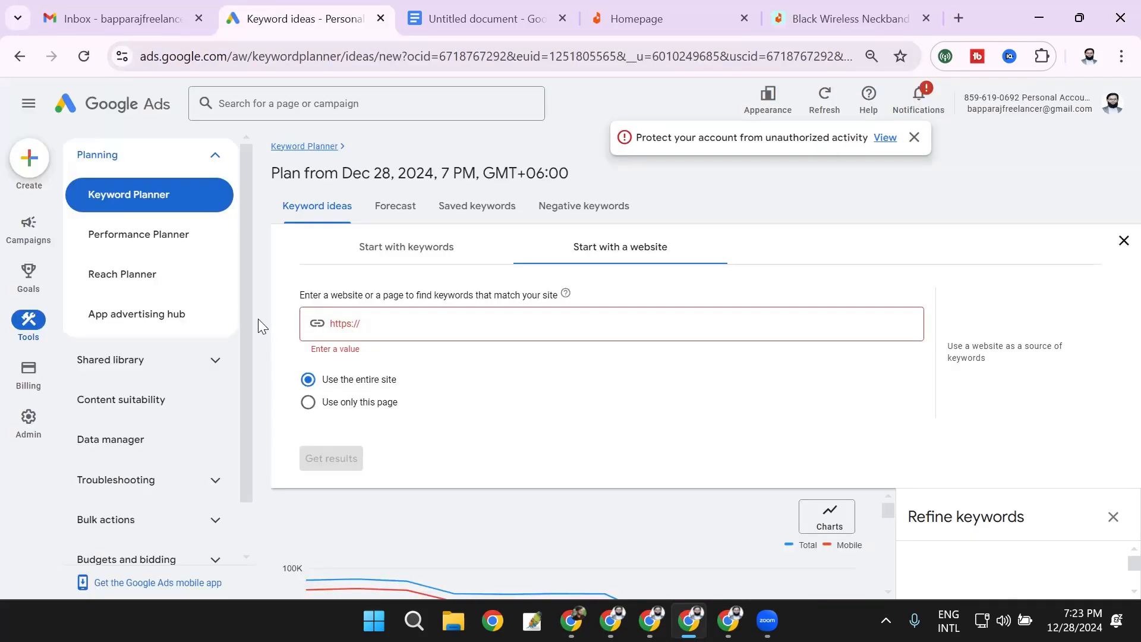
Close the Daraz homepage and bring up the Black Wireless Neckband product page.
left_click(647, 11)
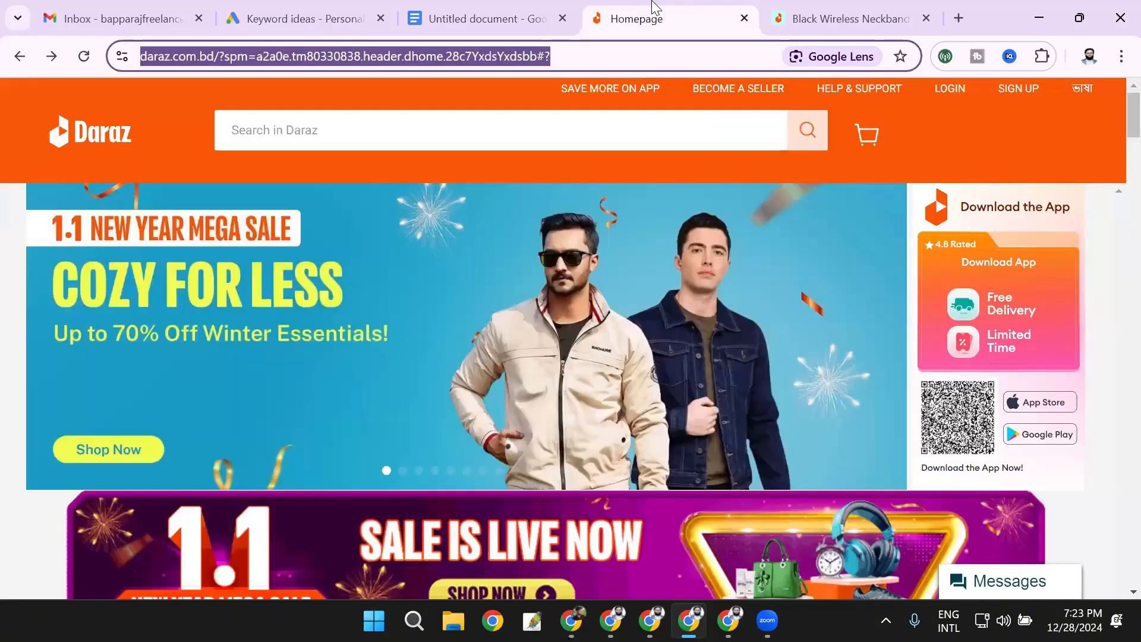
left_click(822, 8)
left_click(742, 18)
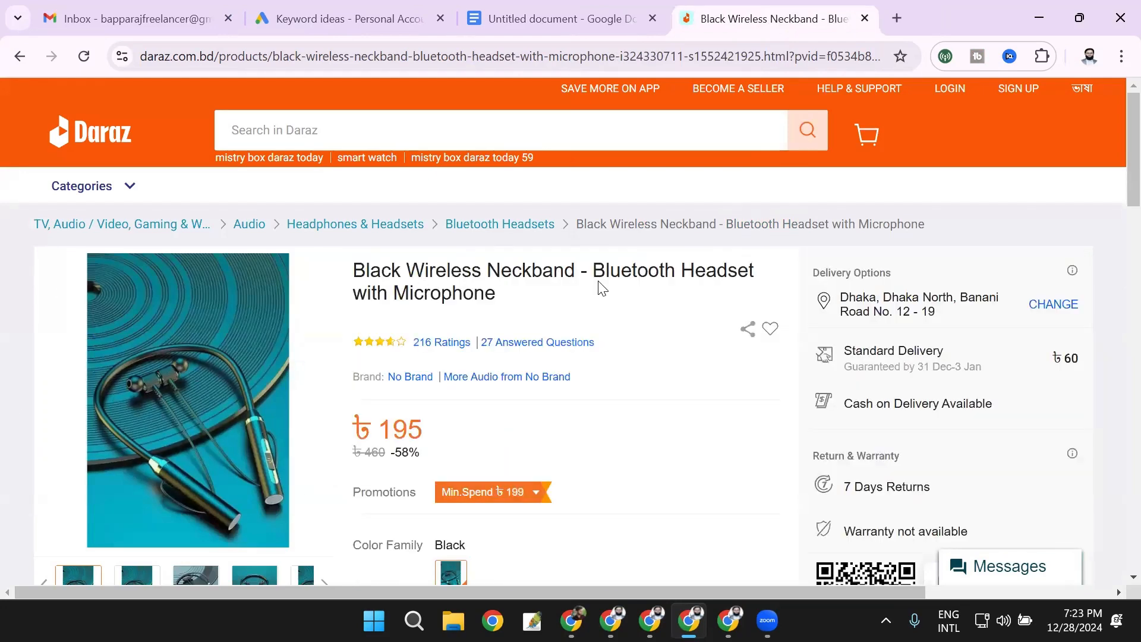
Copy the web address of the Black Wireless Neckband product page and return to the website search in Keyword Planner.
left_click_drag(598, 281, 482, 270)
left_click(464, 266)
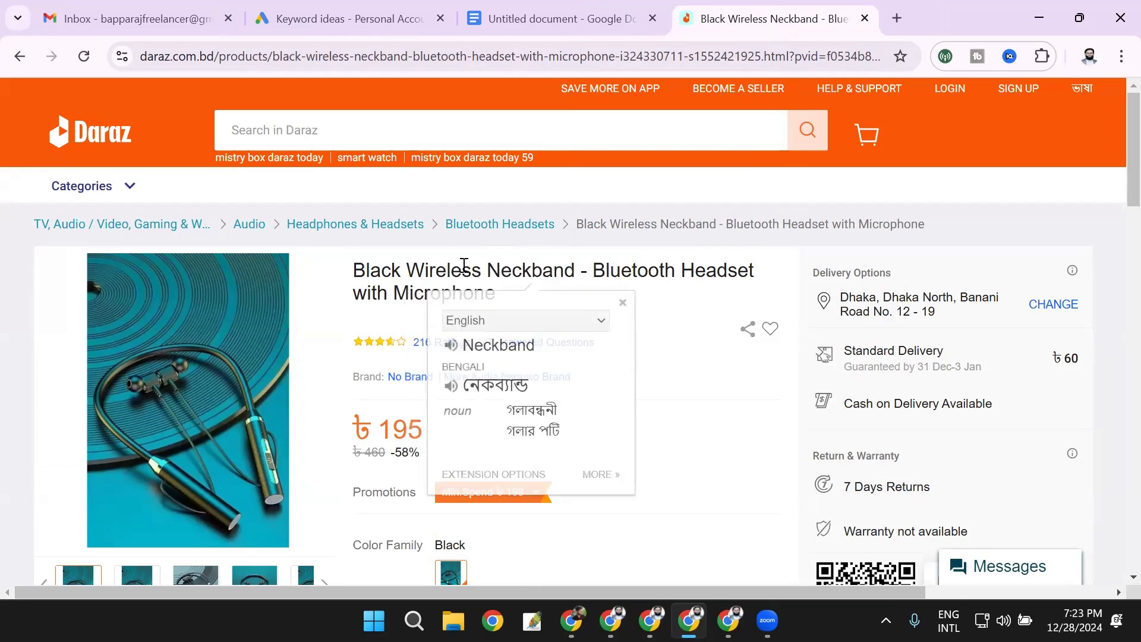
left_click(441, 60)
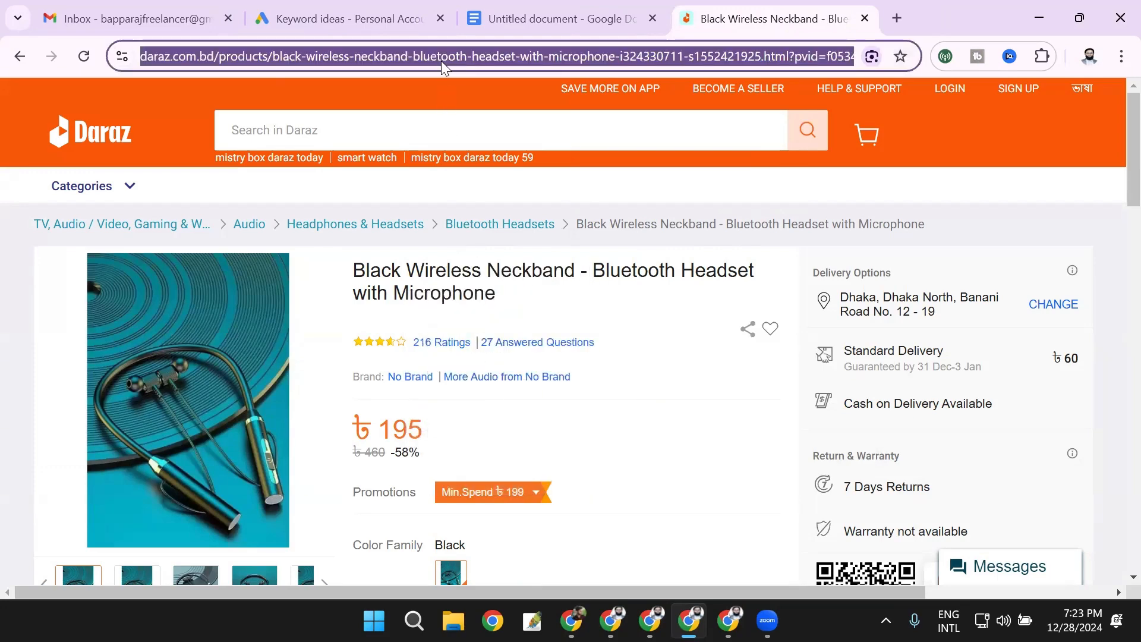
left_click(411, 13)
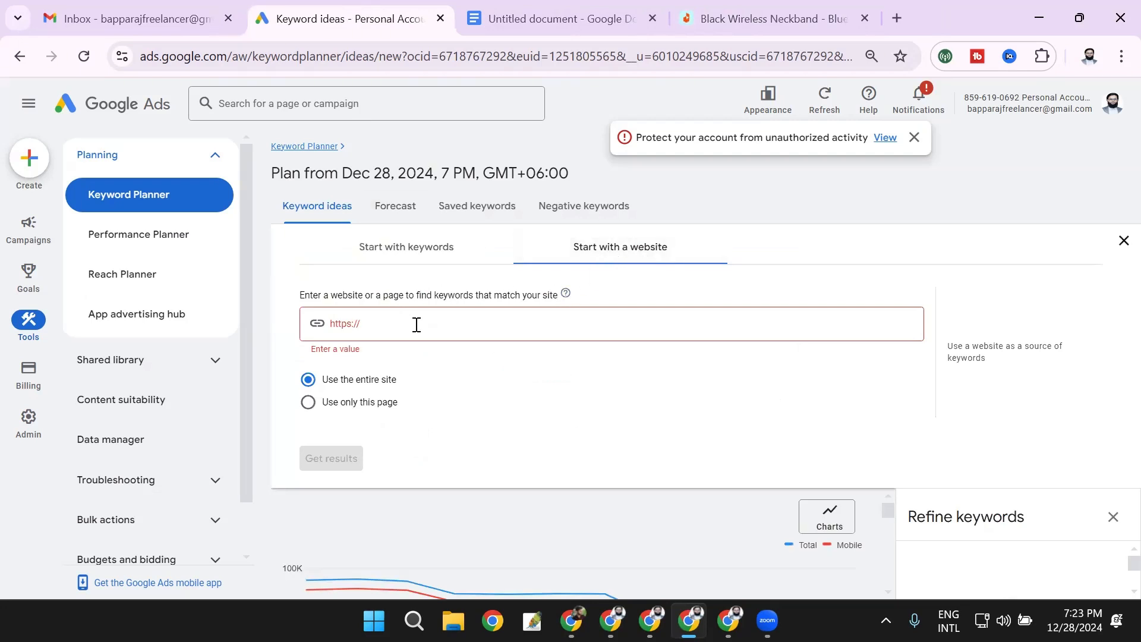
Enter the copied Black Wireless Neckband page address as the website source and check it against the Daraz product page.
left_click(415, 325)
key("ctrl+v")
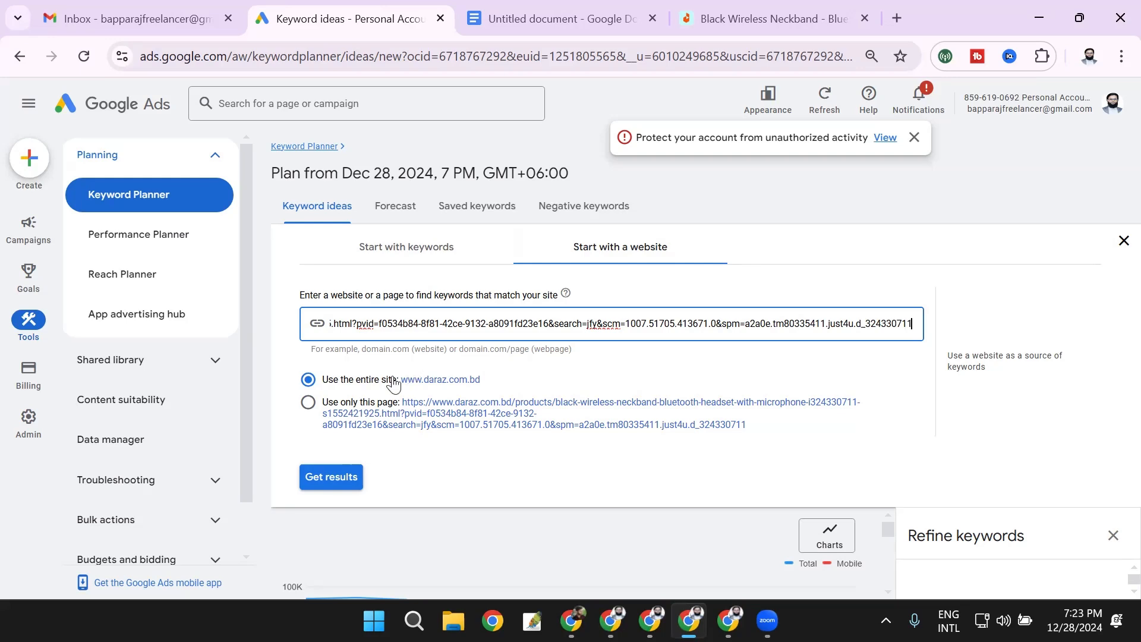
left_click(770, 19)
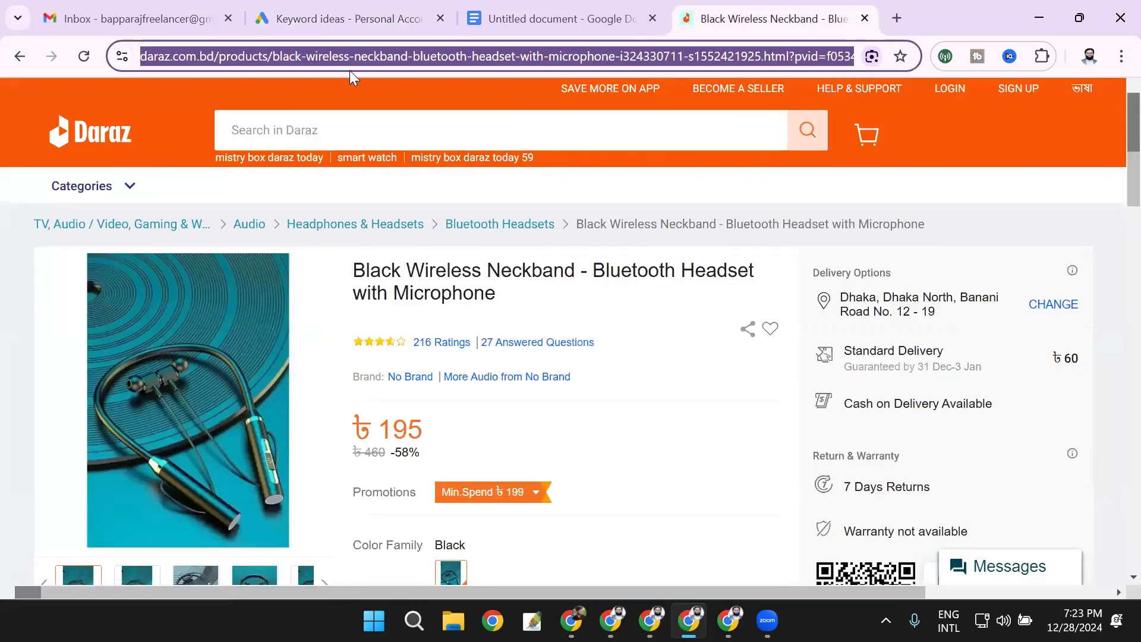
left_click(66, 299)
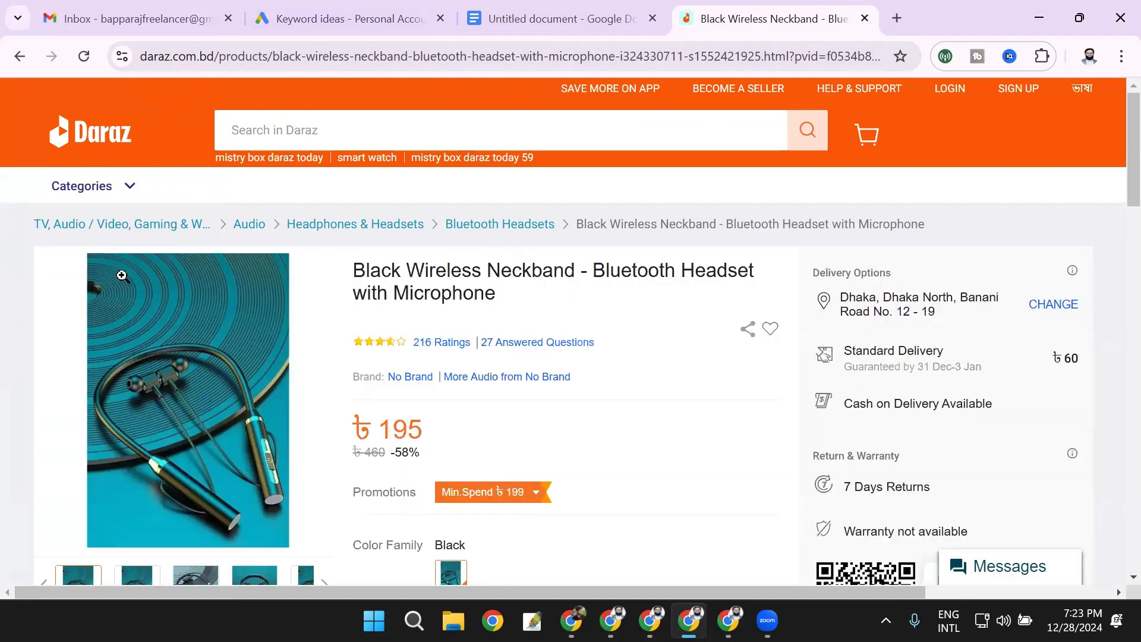
left_click(365, 18)
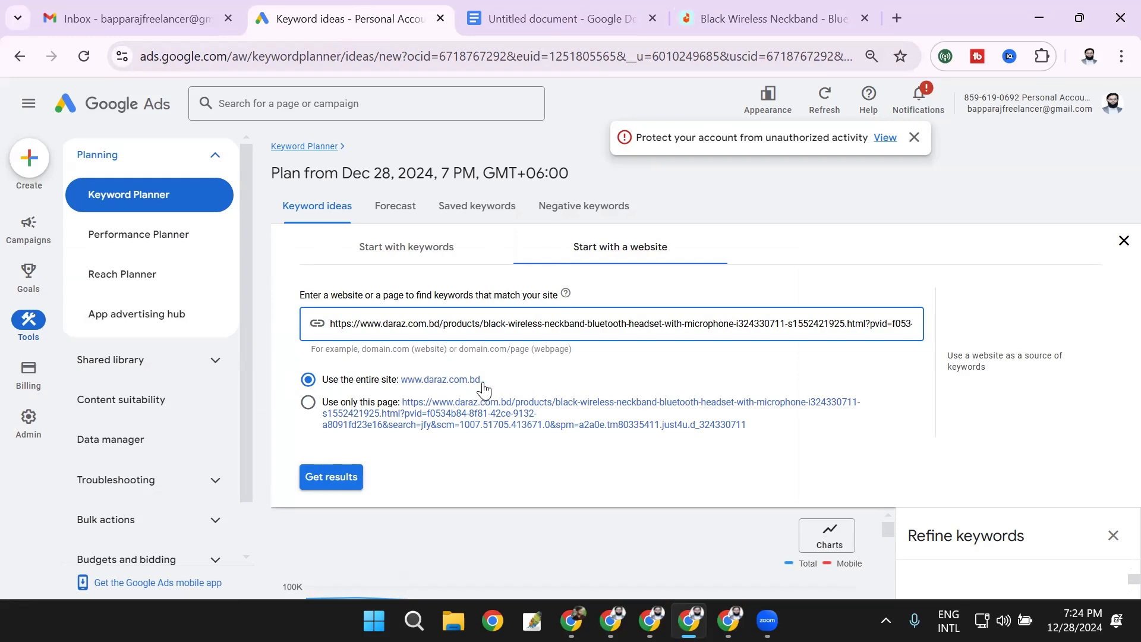
left_click(770, 18)
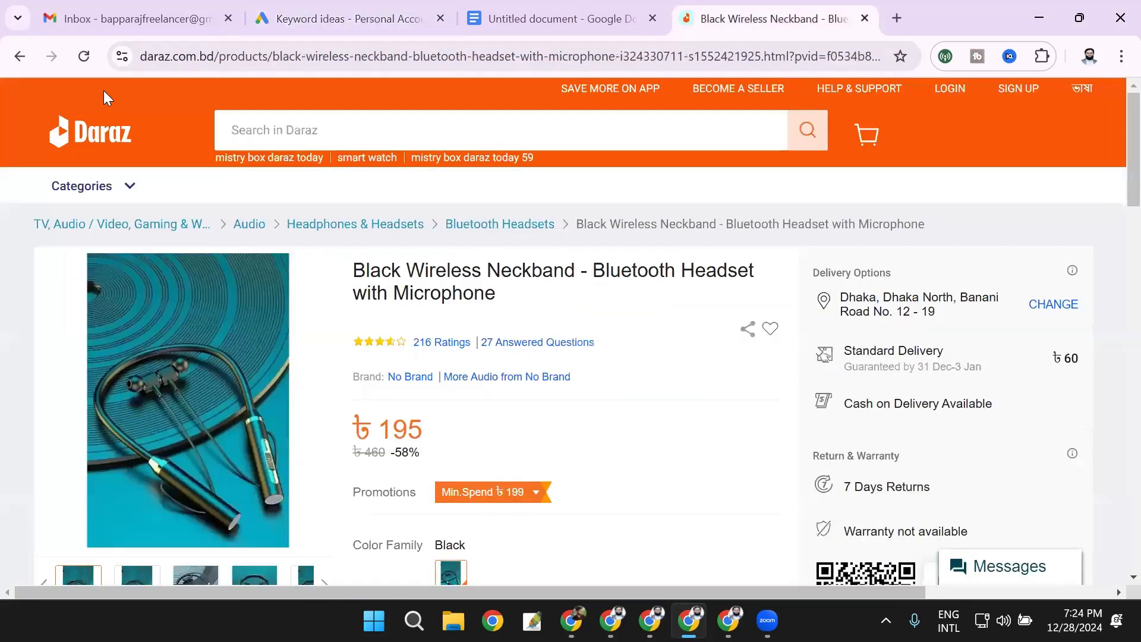
left_click(20, 58)
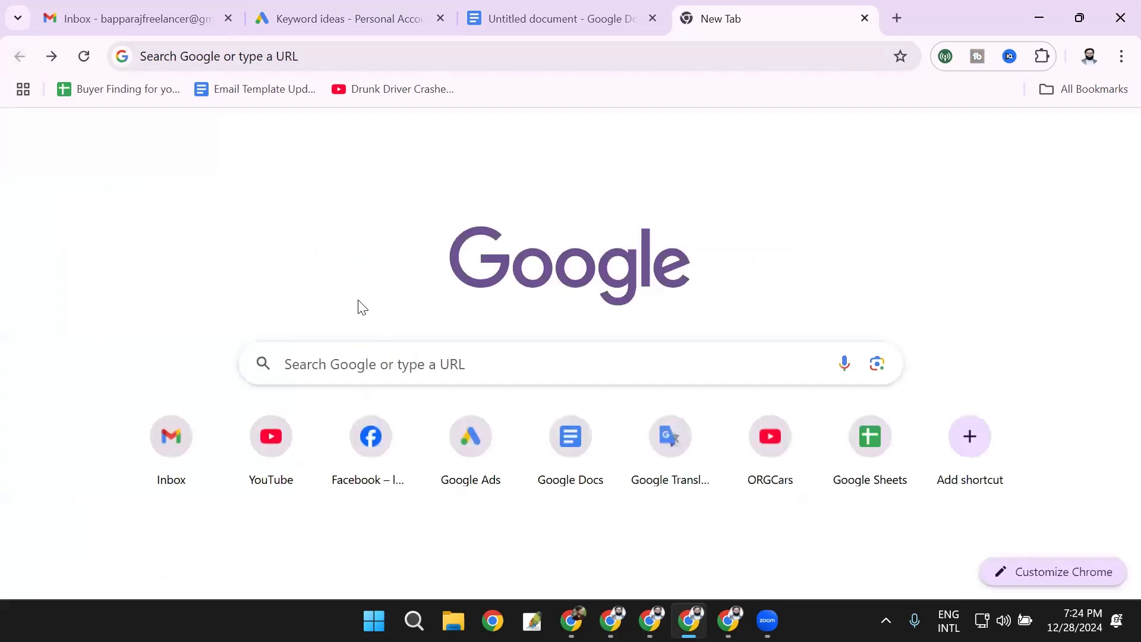
left_click(50, 57)
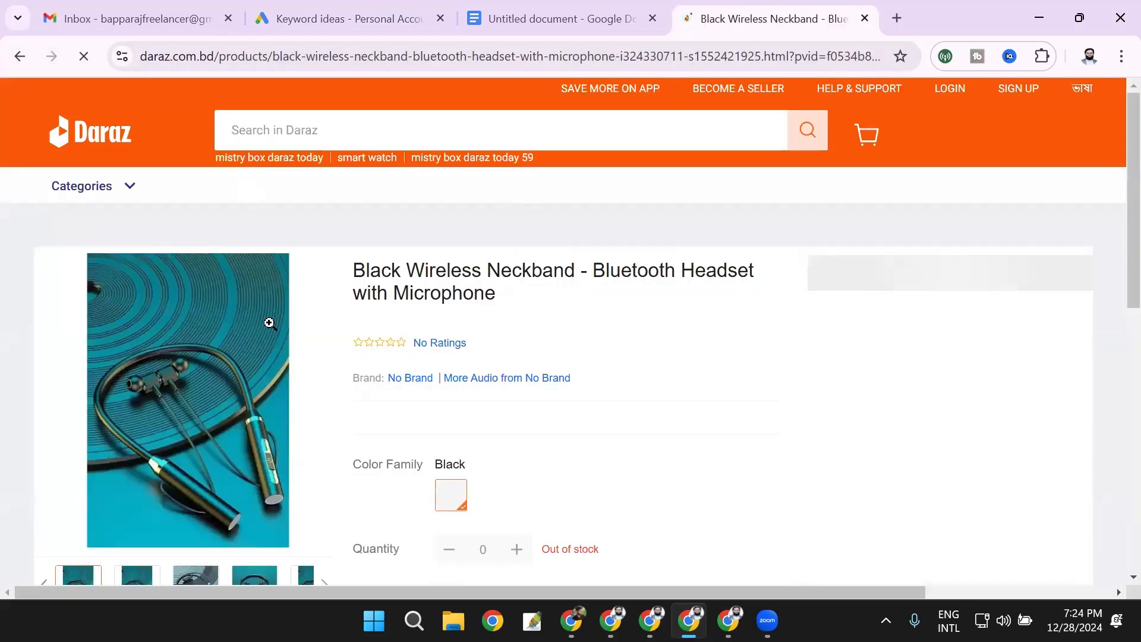
In Keyword Planner, restrict the website search to only this page and get the keyword results.
left_click(348, 18)
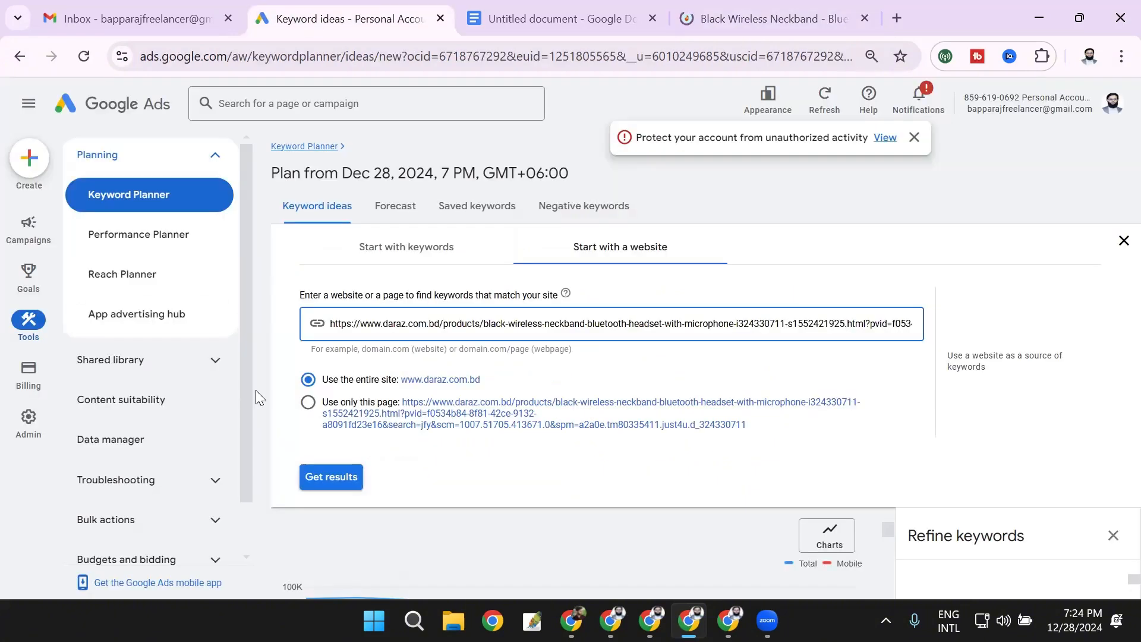
left_click(306, 405)
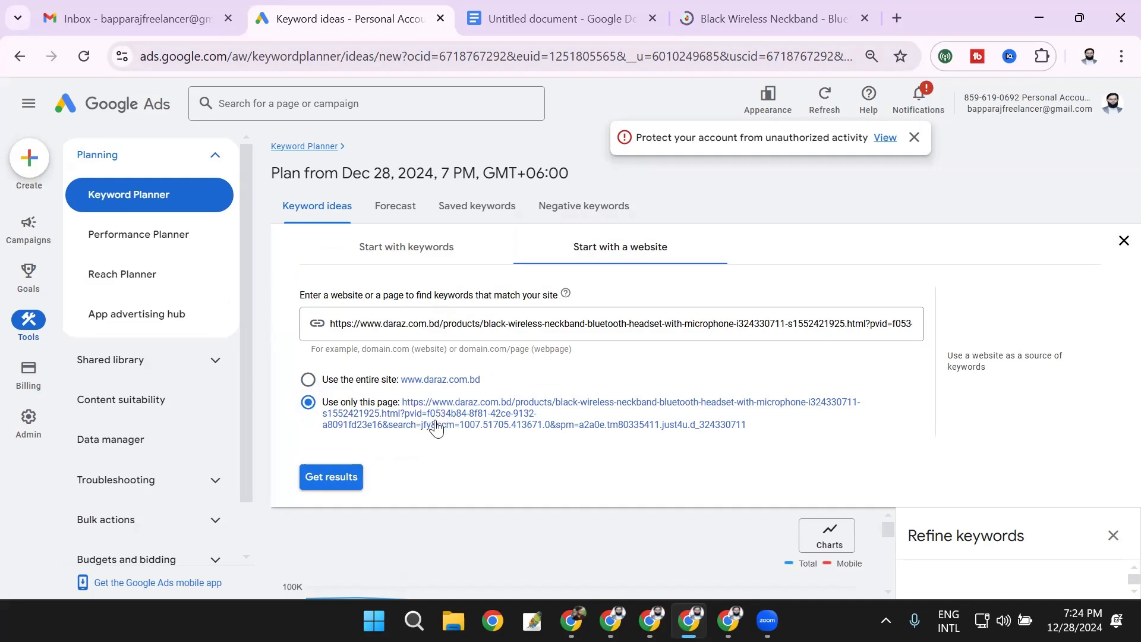
left_click(330, 477)
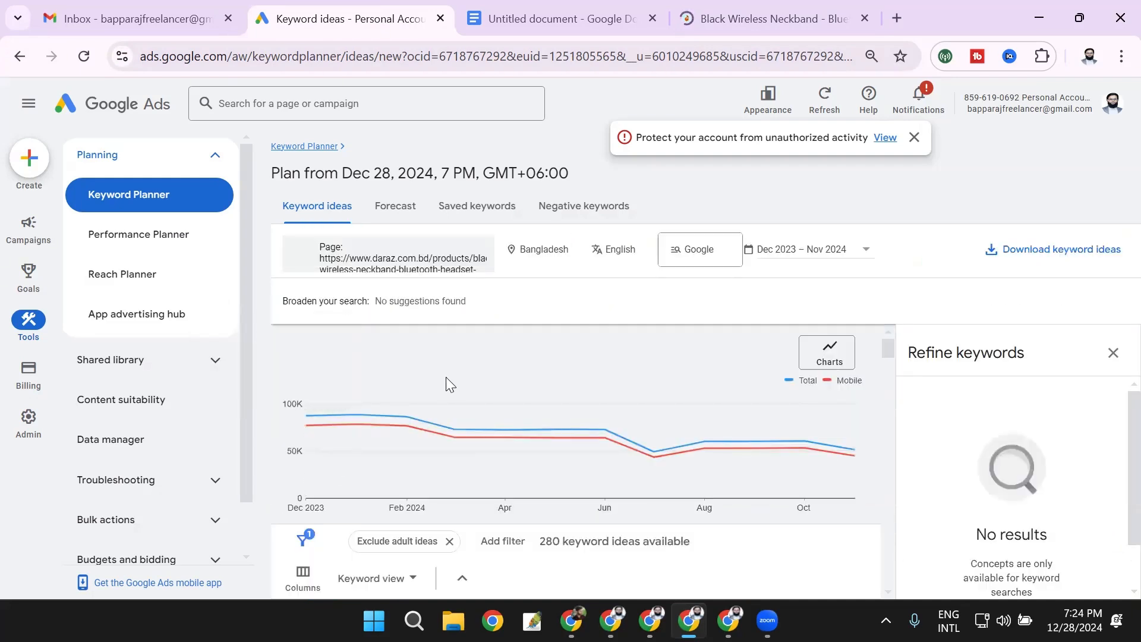
Look through the keyword ideas and compare them with the Daraz neckband product page.
scroll(453, 408, "down", 3)
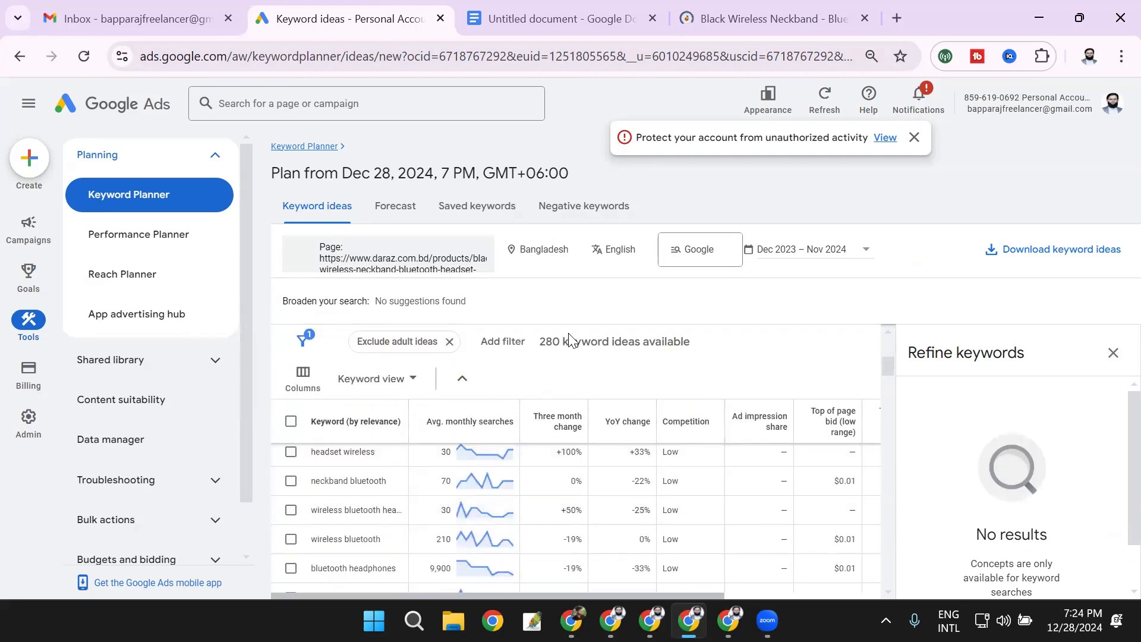
left_click(721, 9)
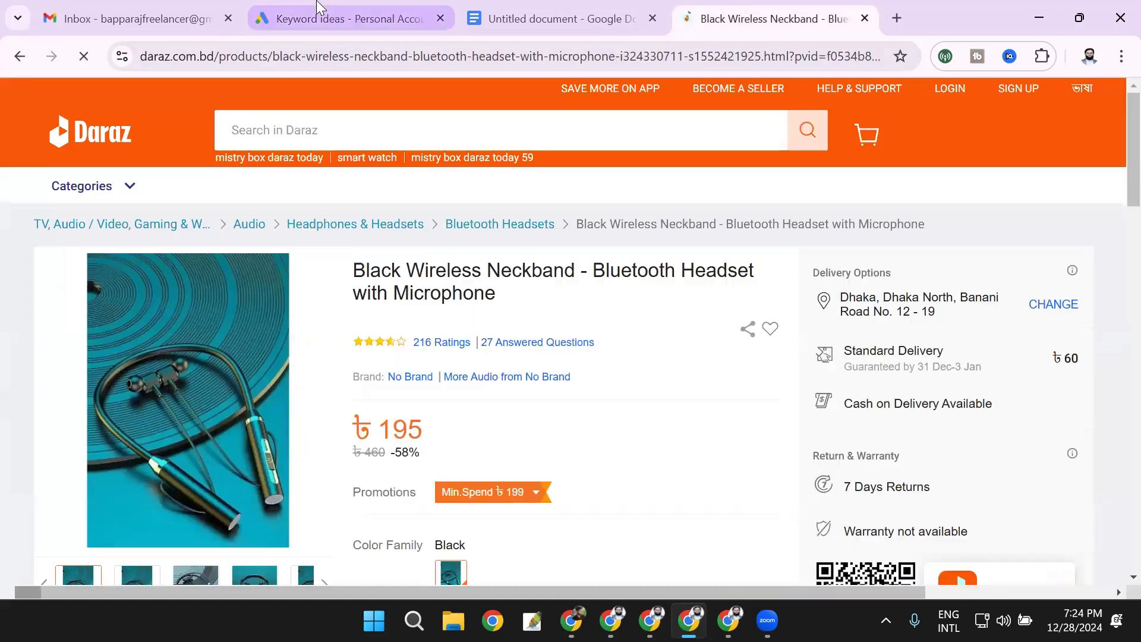
left_click(320, 9)
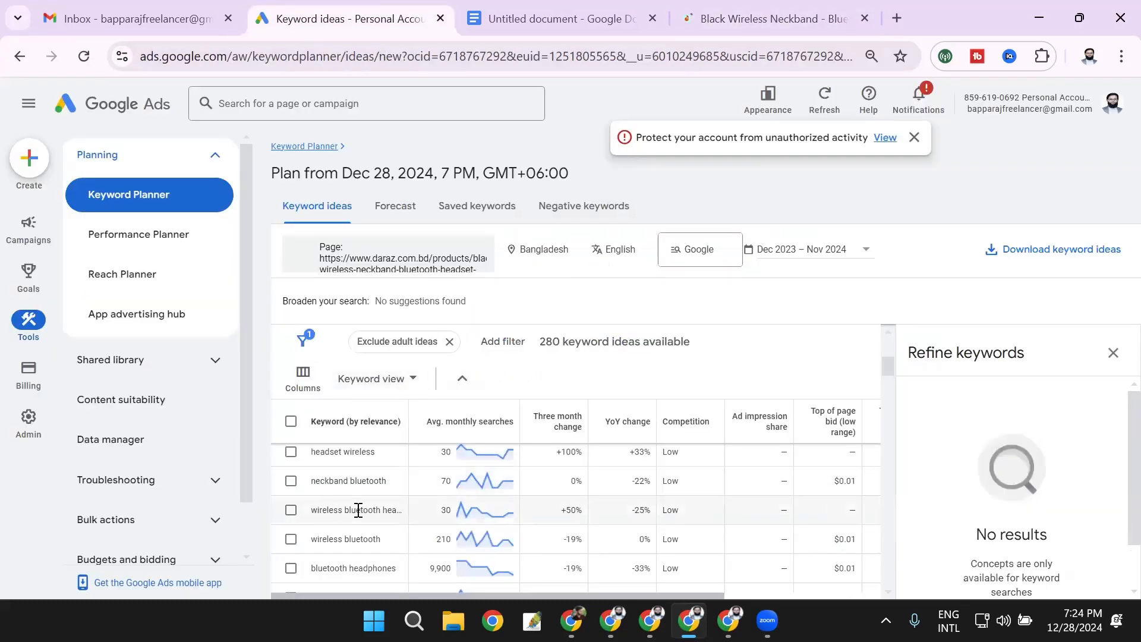
scroll(353, 505, "down", 5)
scroll(350, 502, "down", 5)
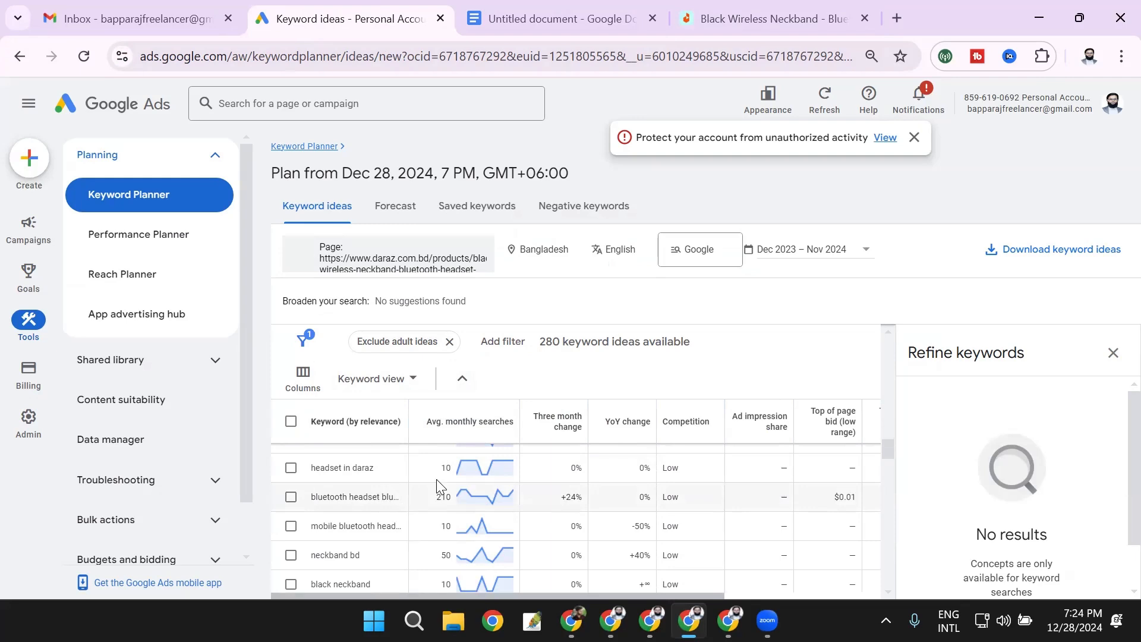
scroll(416, 523, "up", 3)
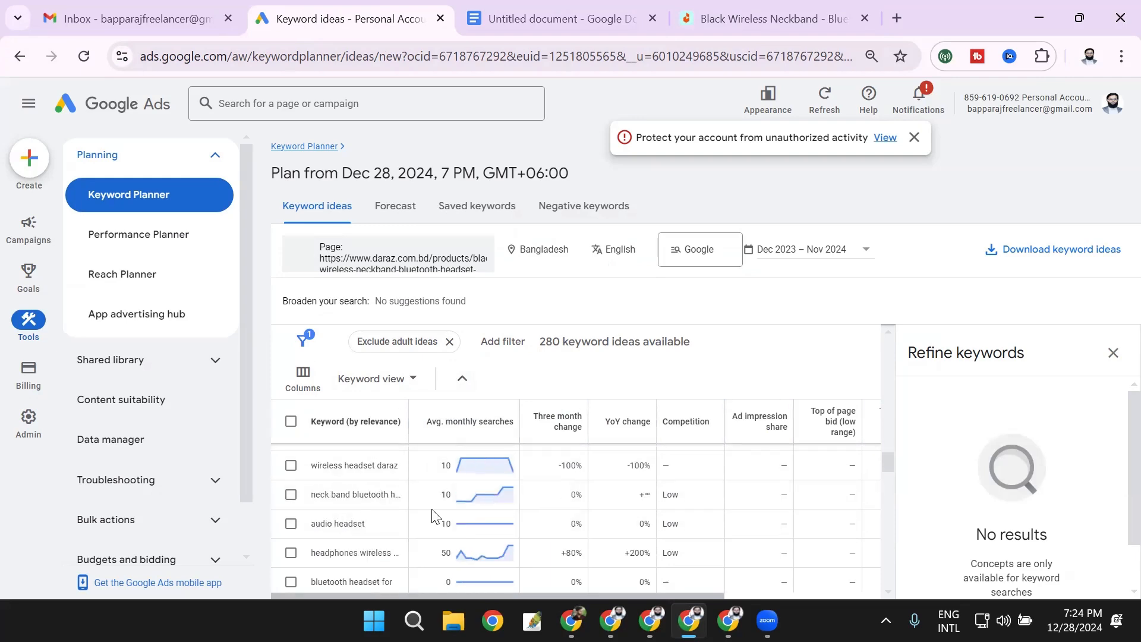
Rename the untitled document holding the mobile phone keywords as "keyword research" and return to Keyword Planner.
left_click(553, 18)
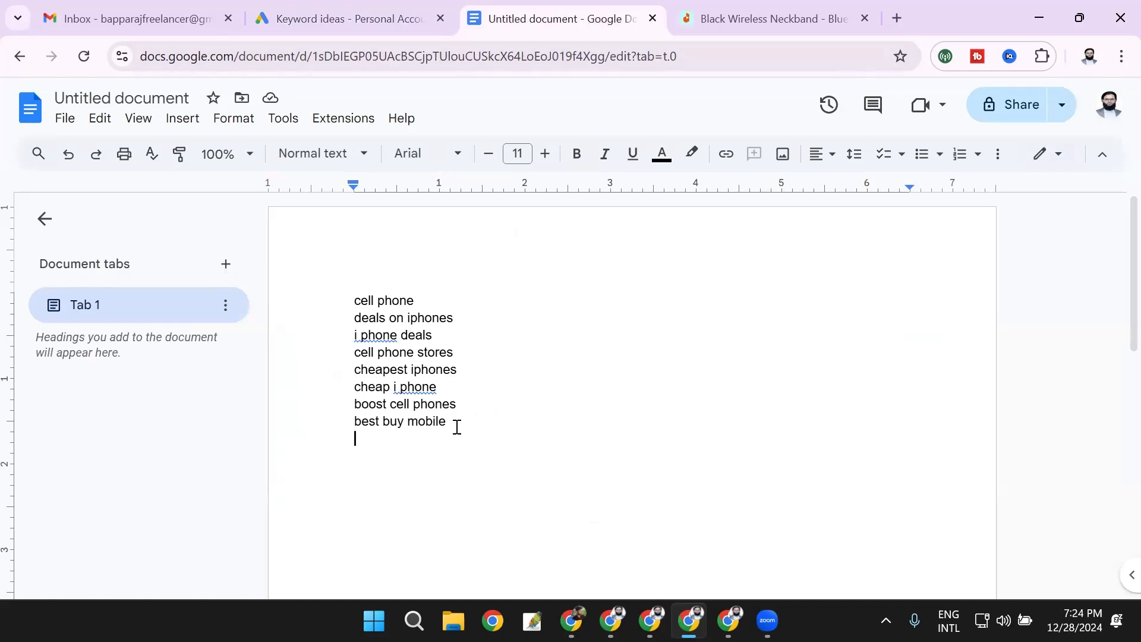
left_click_drag(455, 427, 340, 302)
left_click(480, 422)
left_click(147, 102)
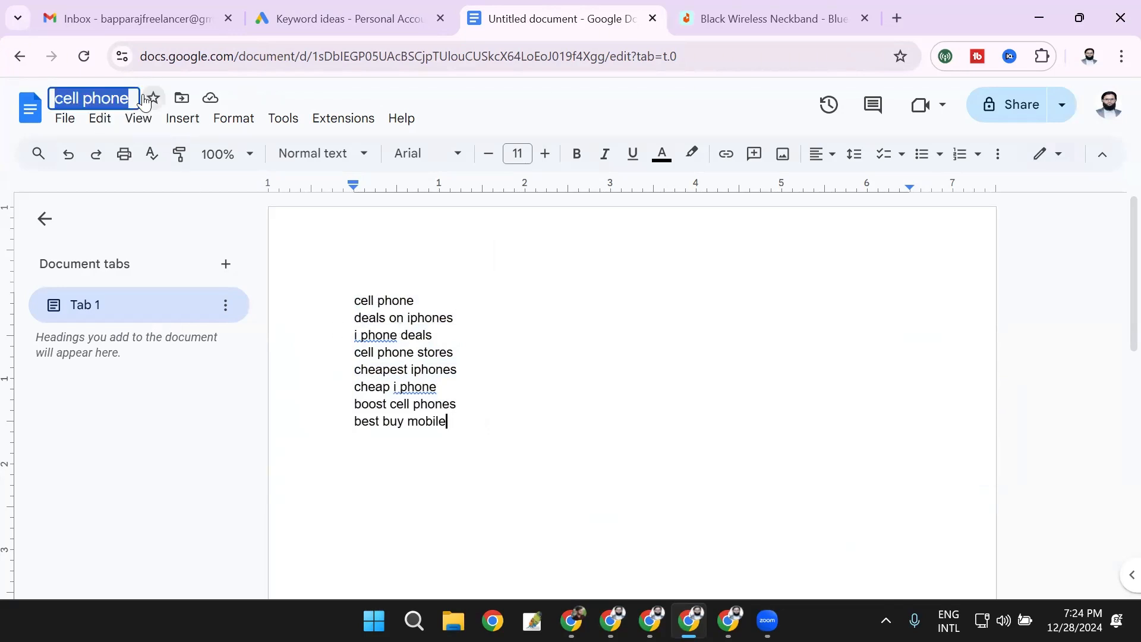
type("key")
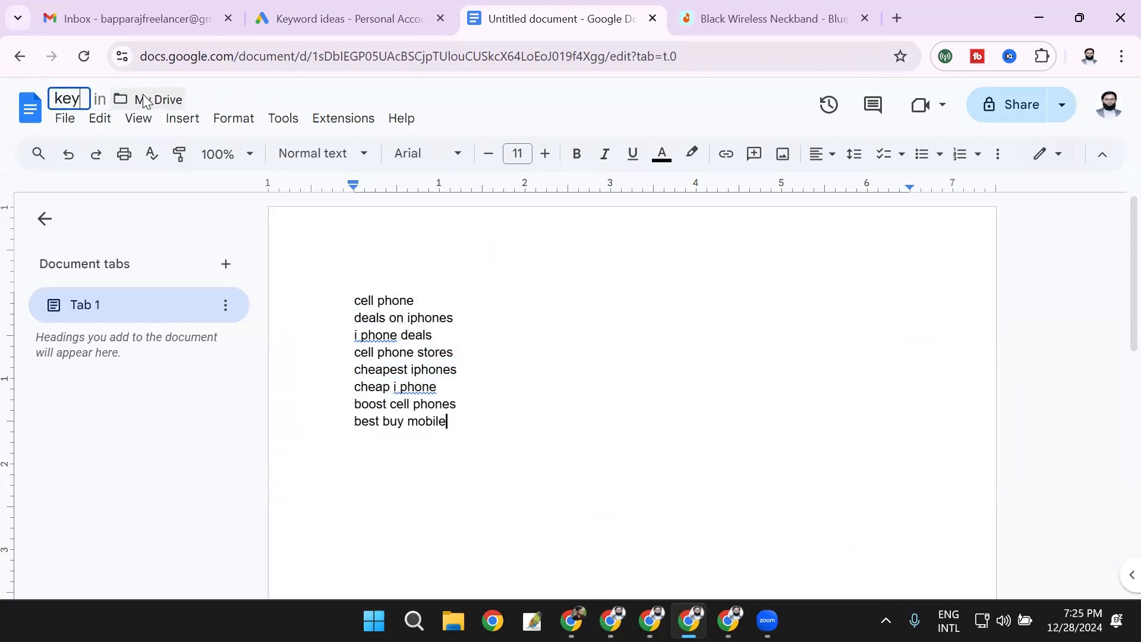
type("word research")
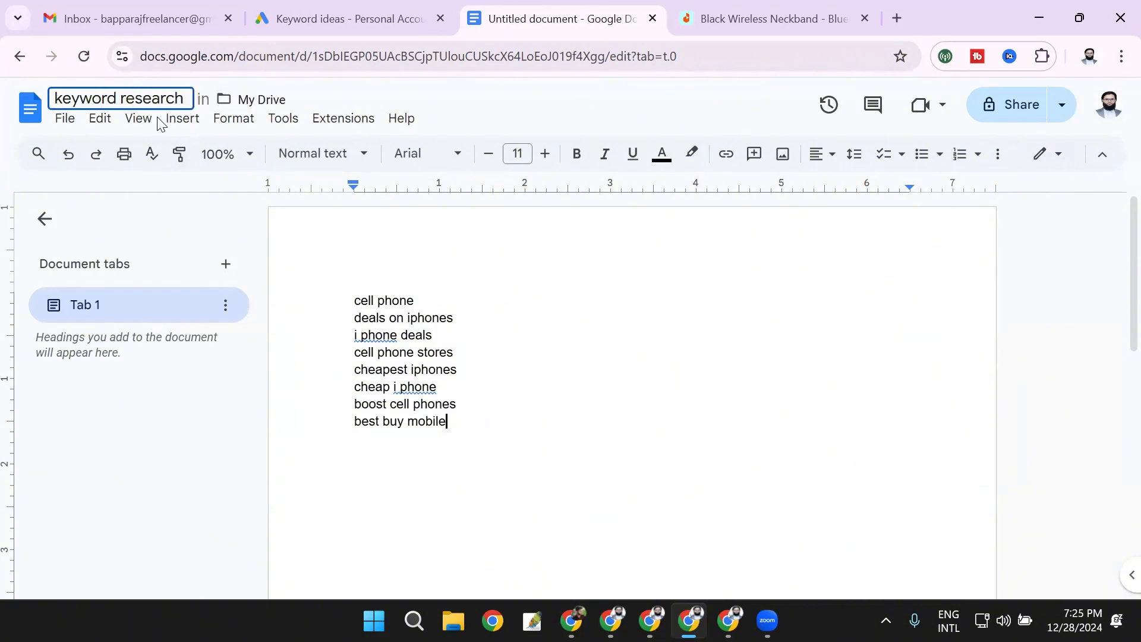
key("ctrl+shift+Tab")
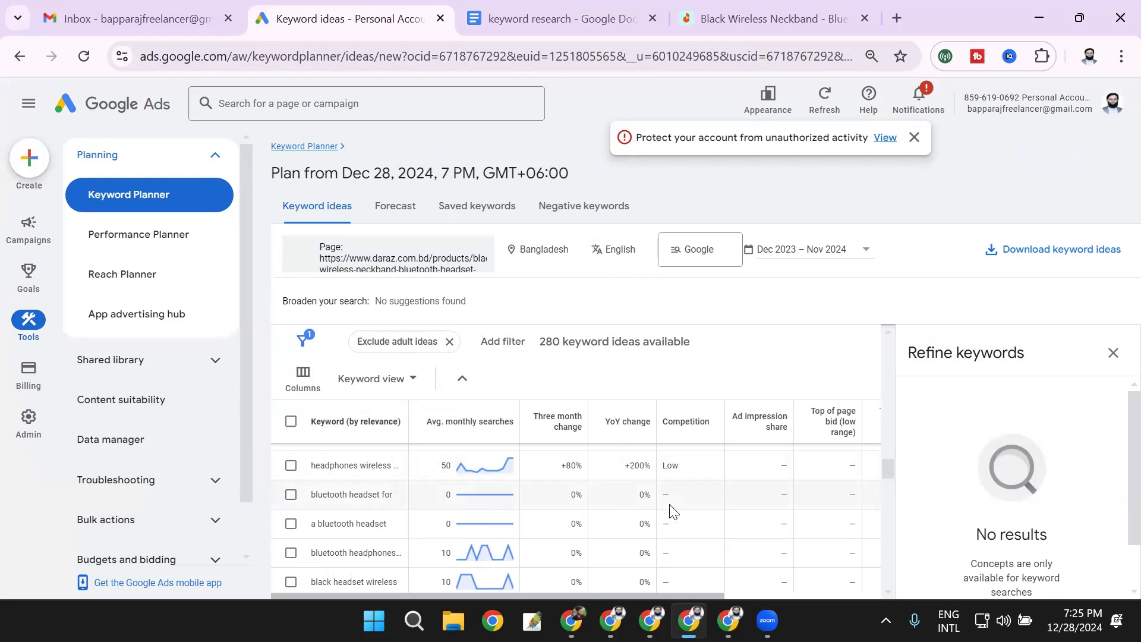
Review the Class- 6 topics in the Digital Marketing Class document, highlighting the Forecast topic.
left_click(729, 621)
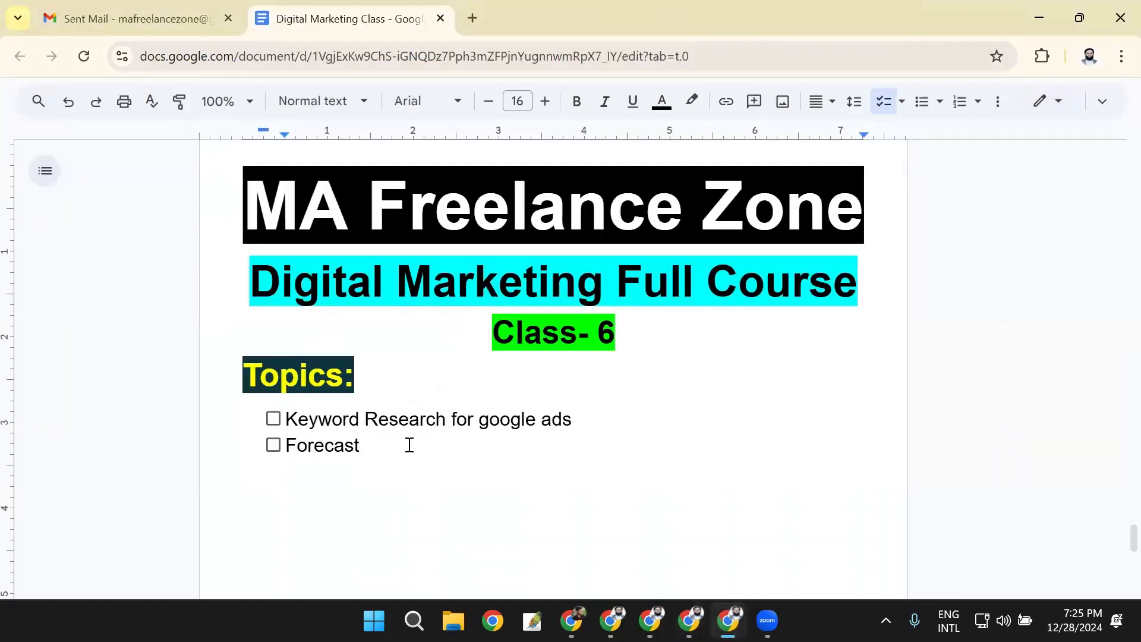
left_click(433, 449)
key("shift+Home")
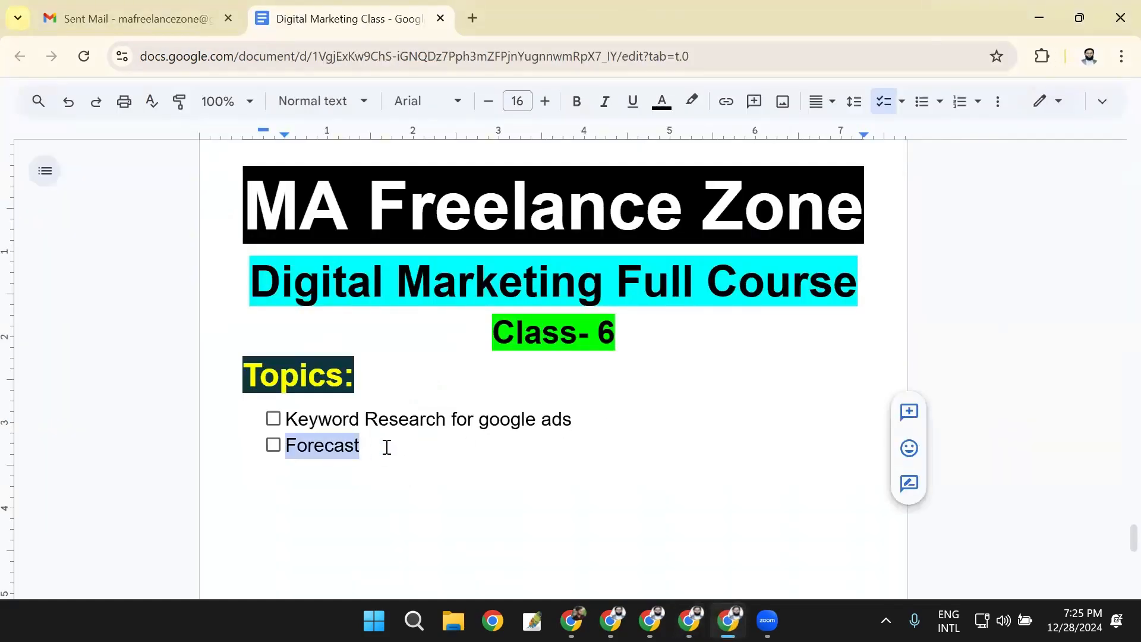
left_click(519, 493)
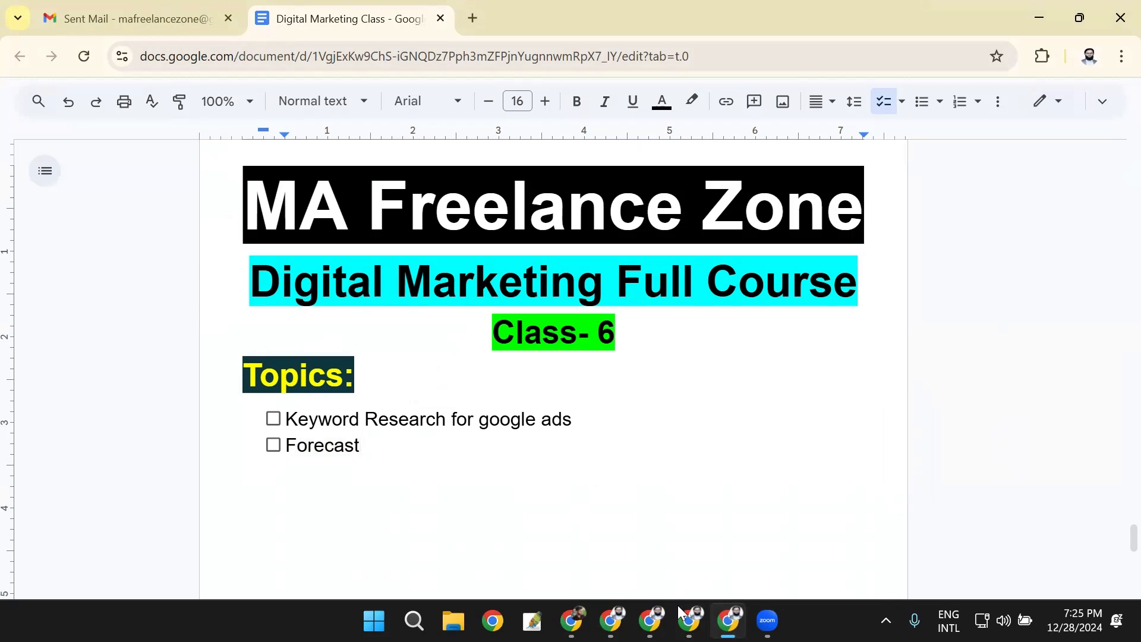
Return to Keyword Planner and view the plan's Forecast page, comparing it with the keyword ideas.
left_click(691, 624)
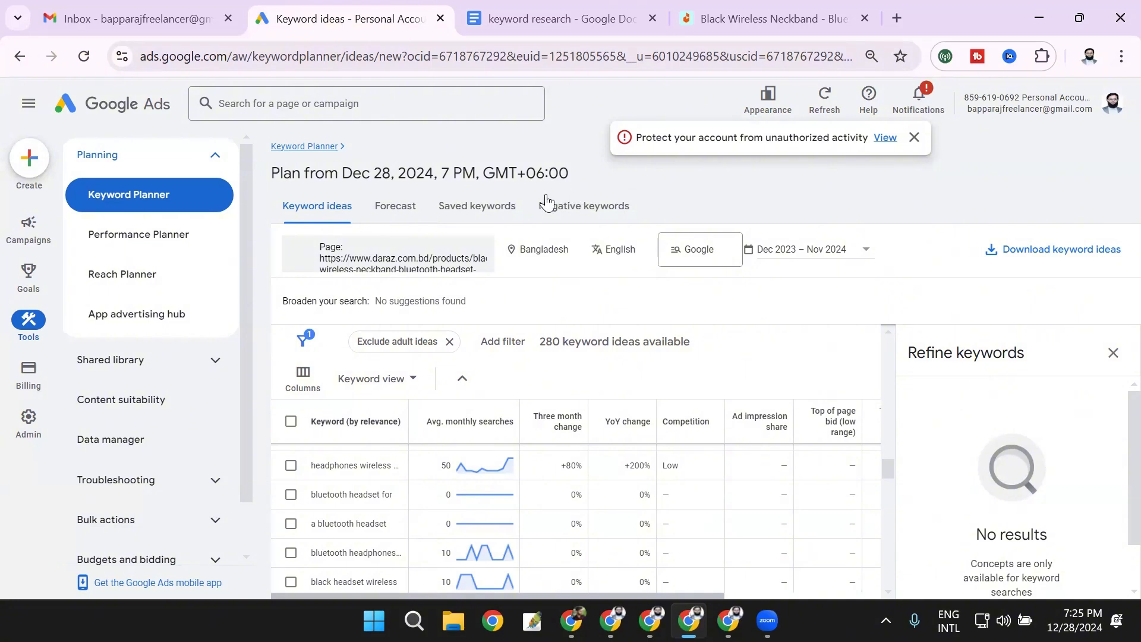
left_click(400, 214)
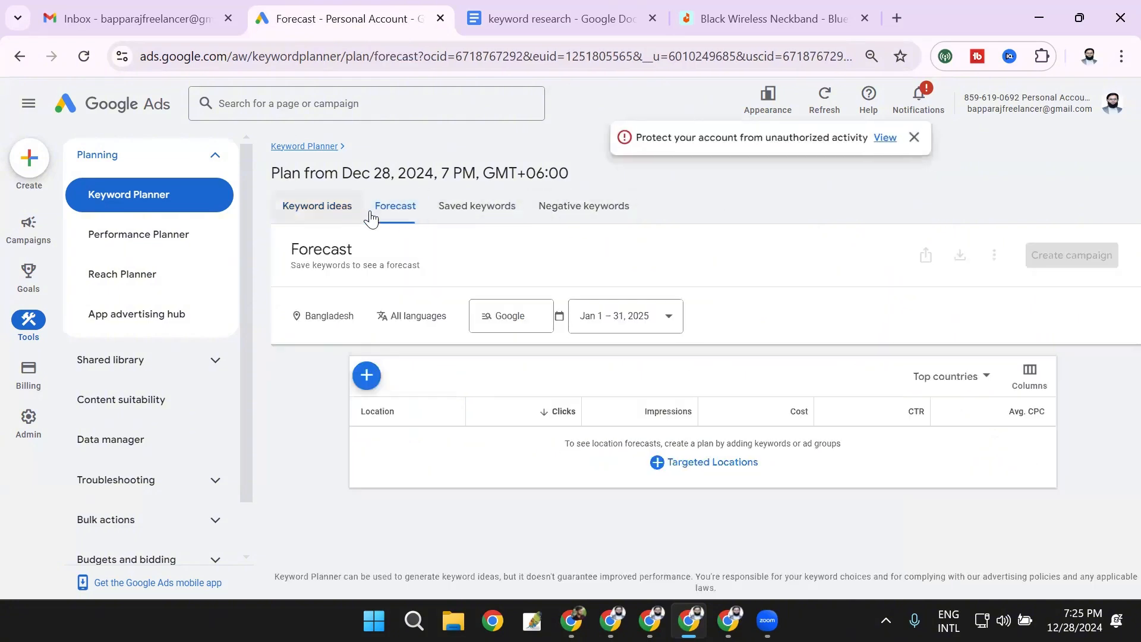
left_click(297, 220)
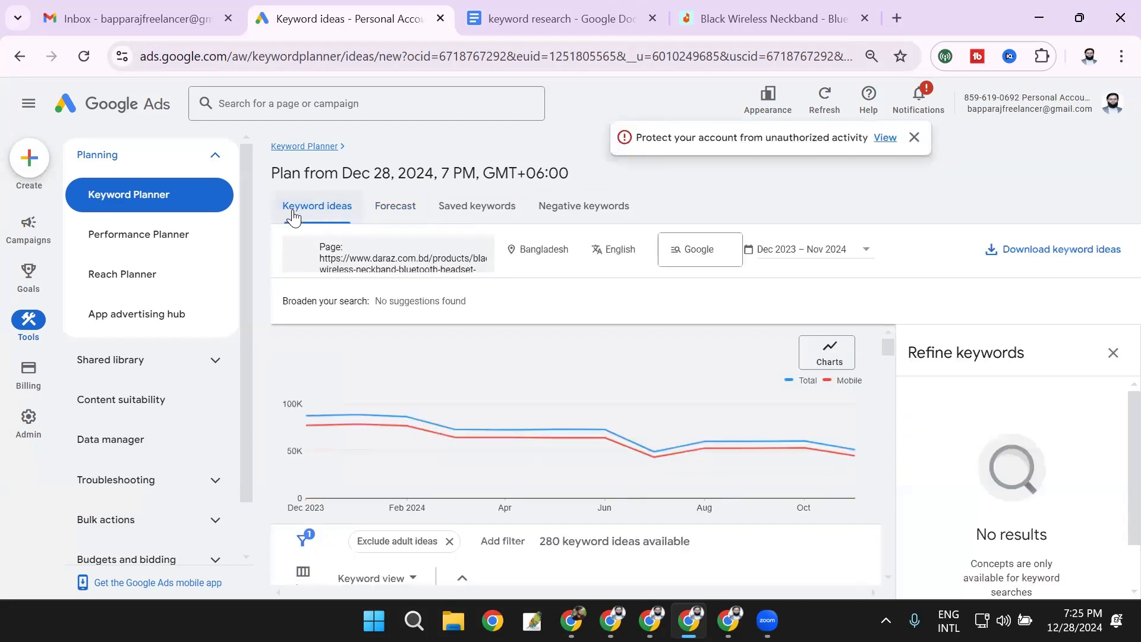
left_click(393, 214)
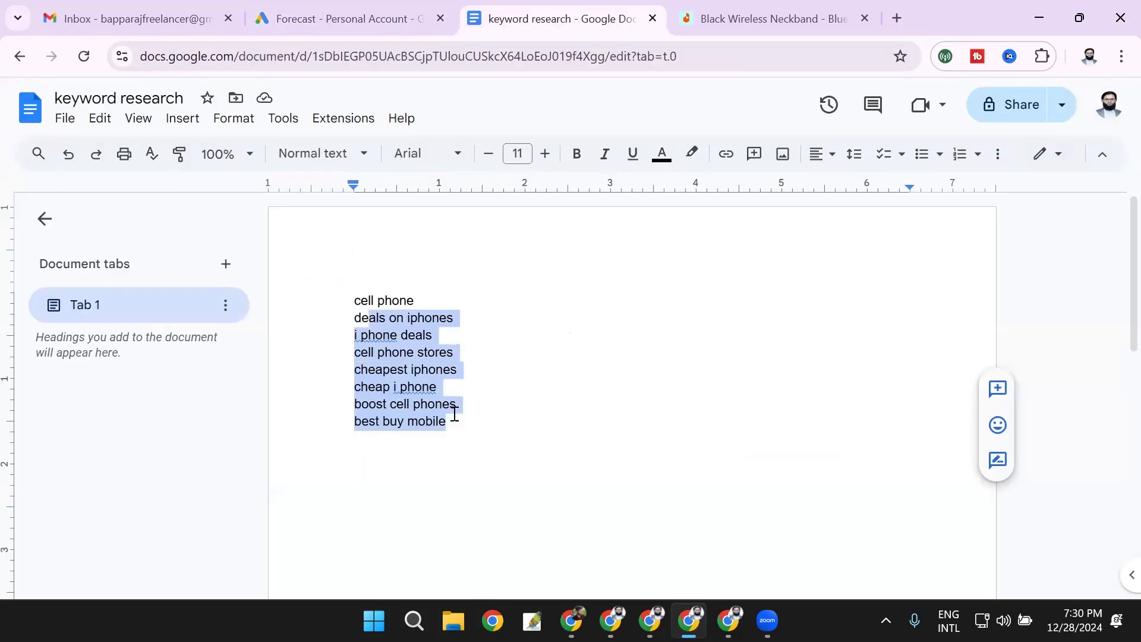
Copy the whole keyword list, from "cell phone" to "best buy mobile", from the keyword research document and return to Keyword Planner.
left_click(453, 420)
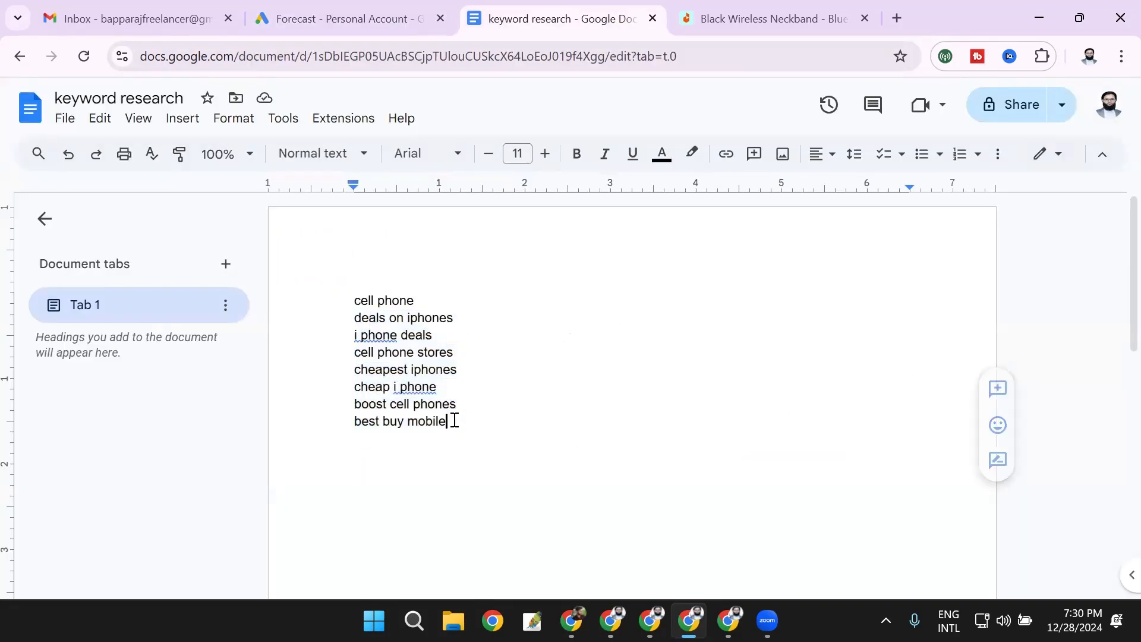
left_click_drag(456, 420, 356, 304)
key("ctrl+c")
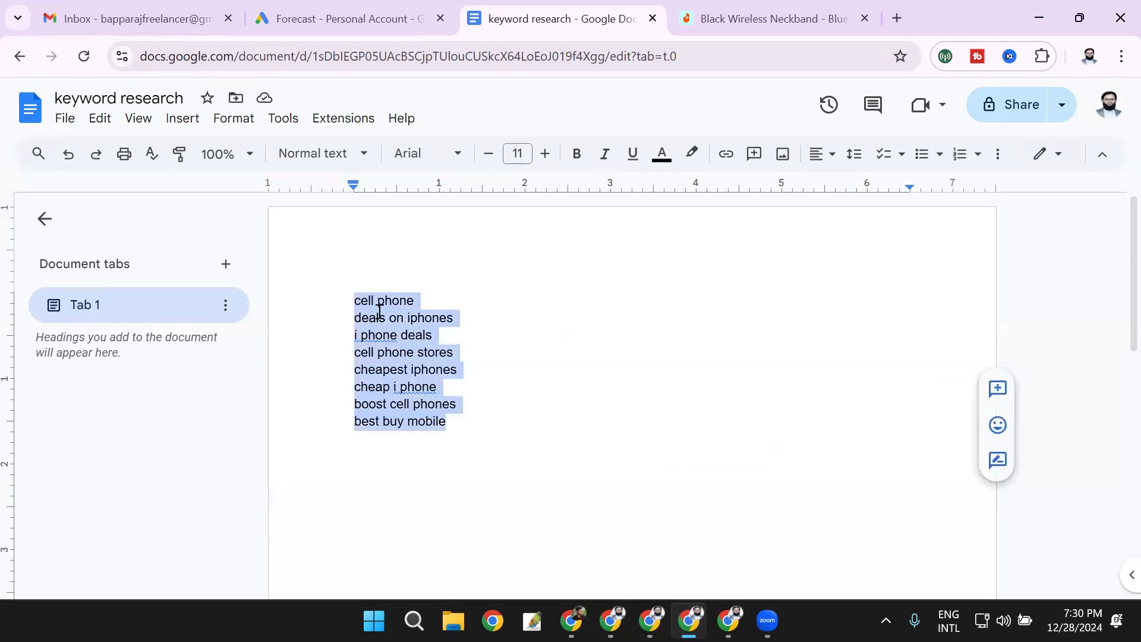
left_click(364, 17)
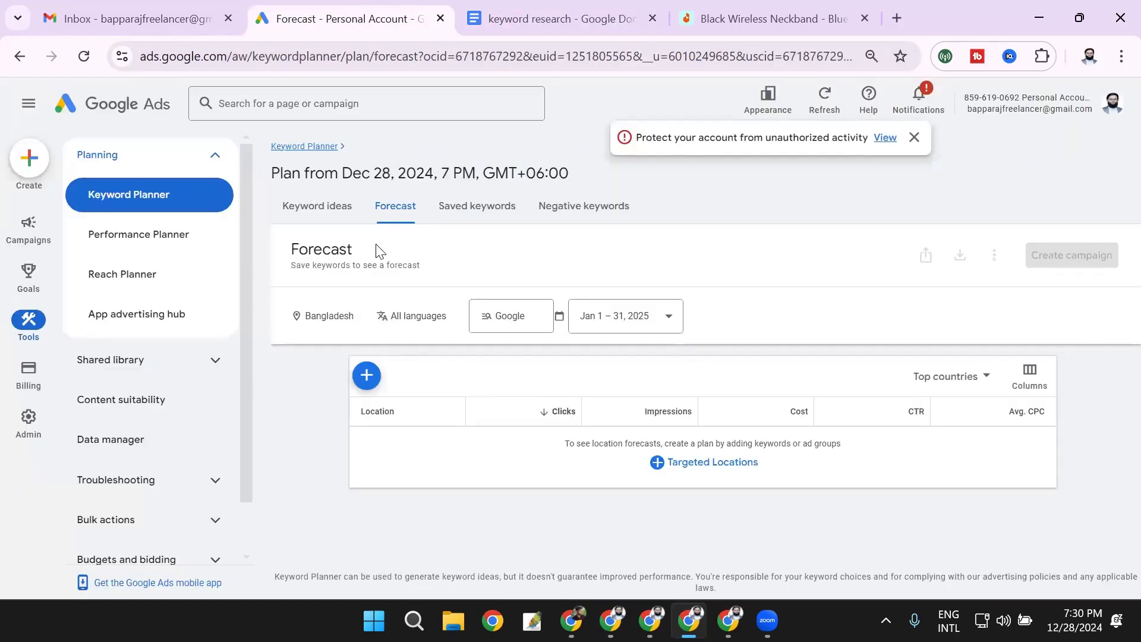
Start adding keywords to the plan's saved keywords and enter the copied list, from "cell phone" to "best buy mobile".
left_click(458, 218)
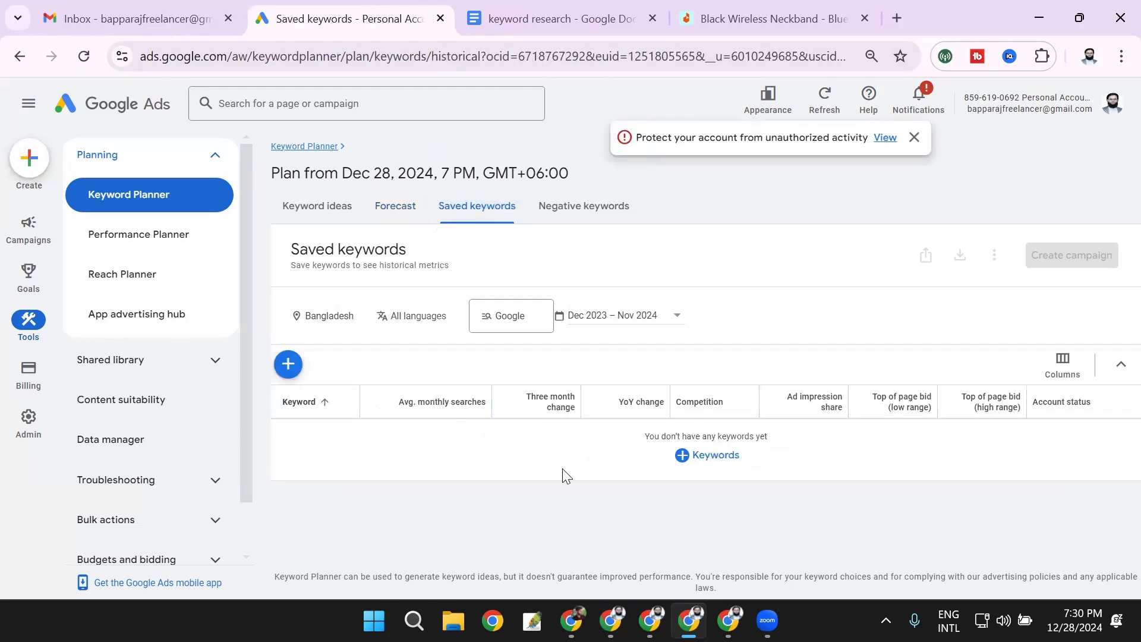
left_click(701, 463)
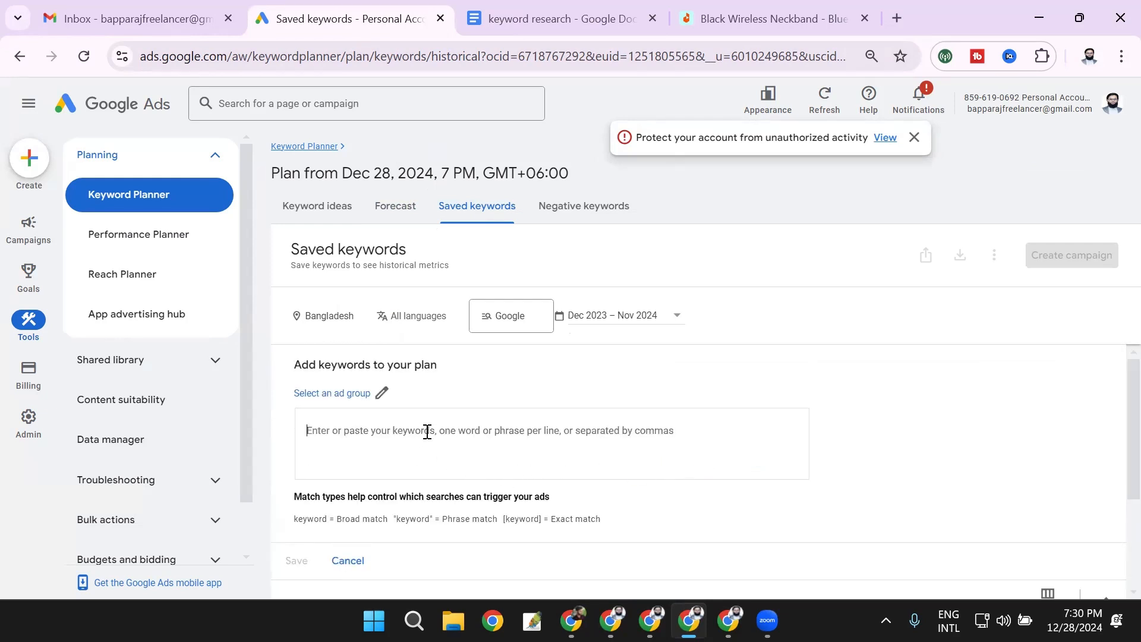
key("ctrl+v")
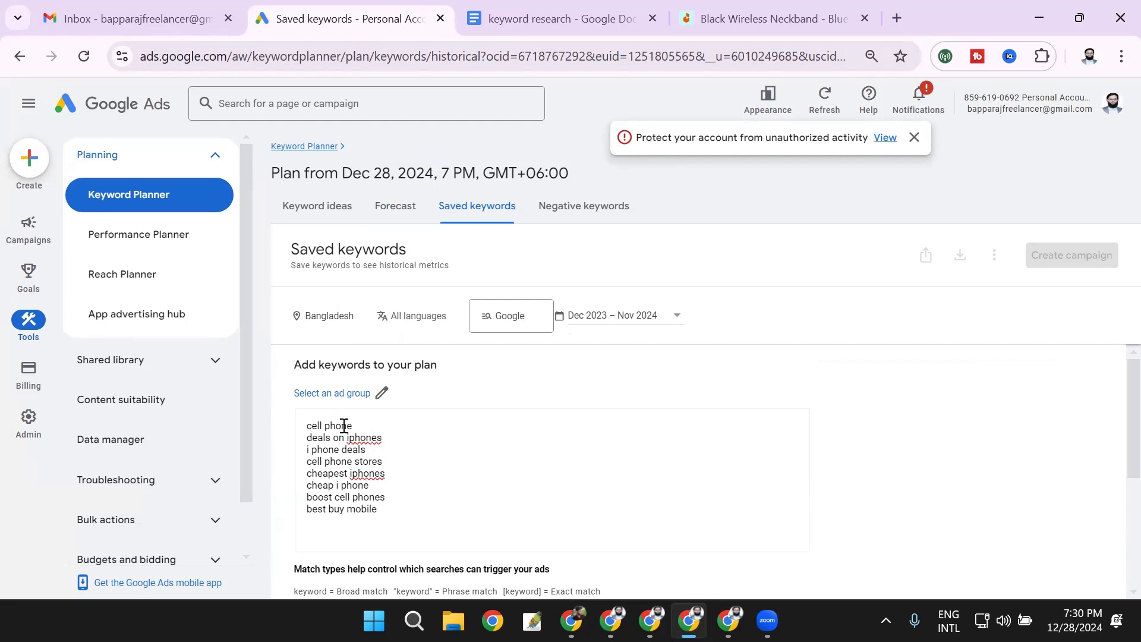
left_click_drag(312, 425, 363, 461)
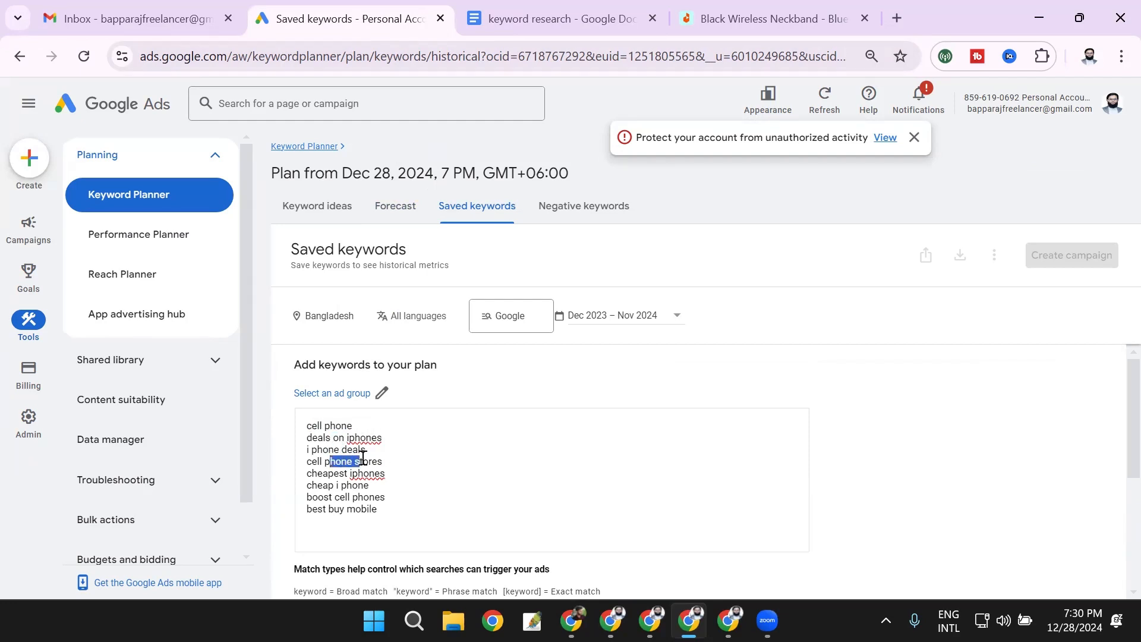
Create a new ad group named "abd" for the entered keyword list and save the keywords to the plan.
left_click(315, 393)
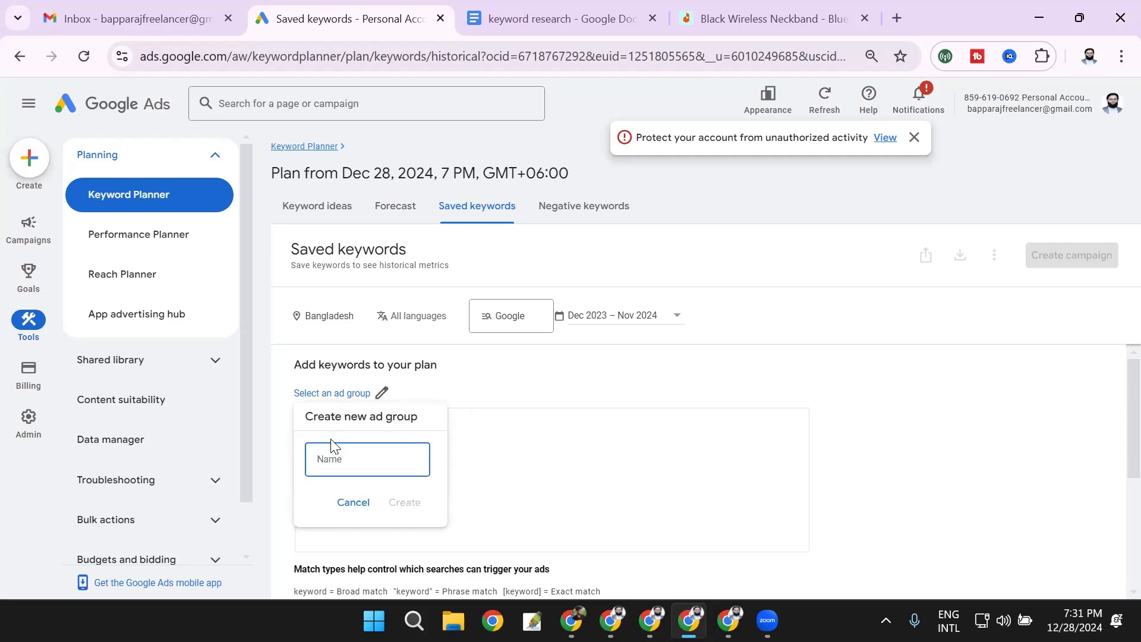
type("abd")
left_click(404, 503)
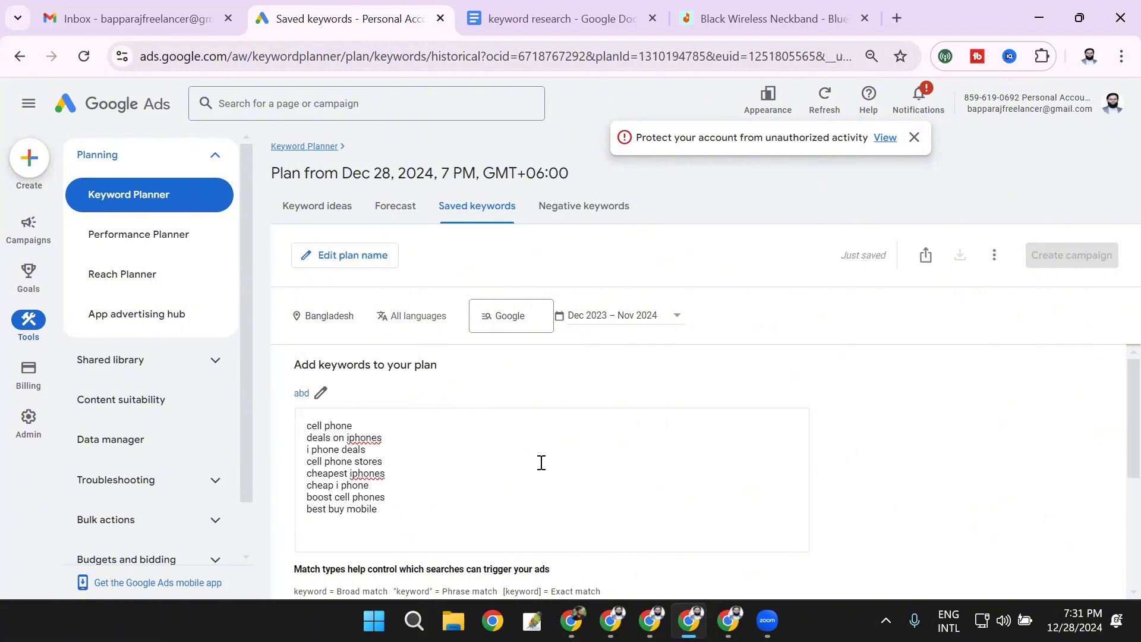
scroll(479, 454, "down", 3)
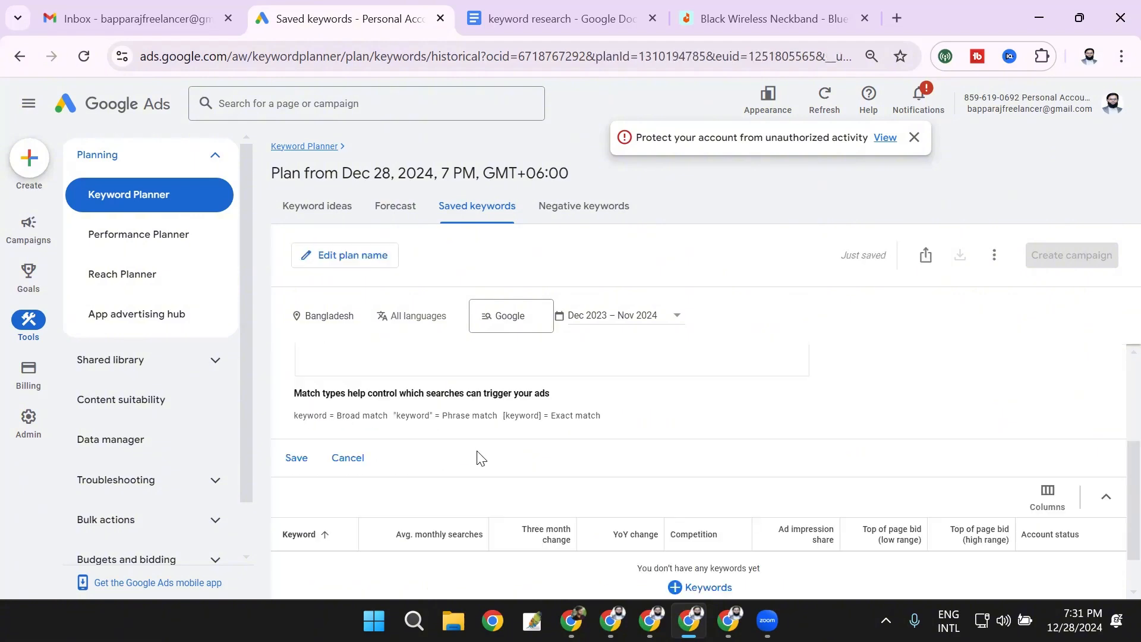
left_click(299, 459)
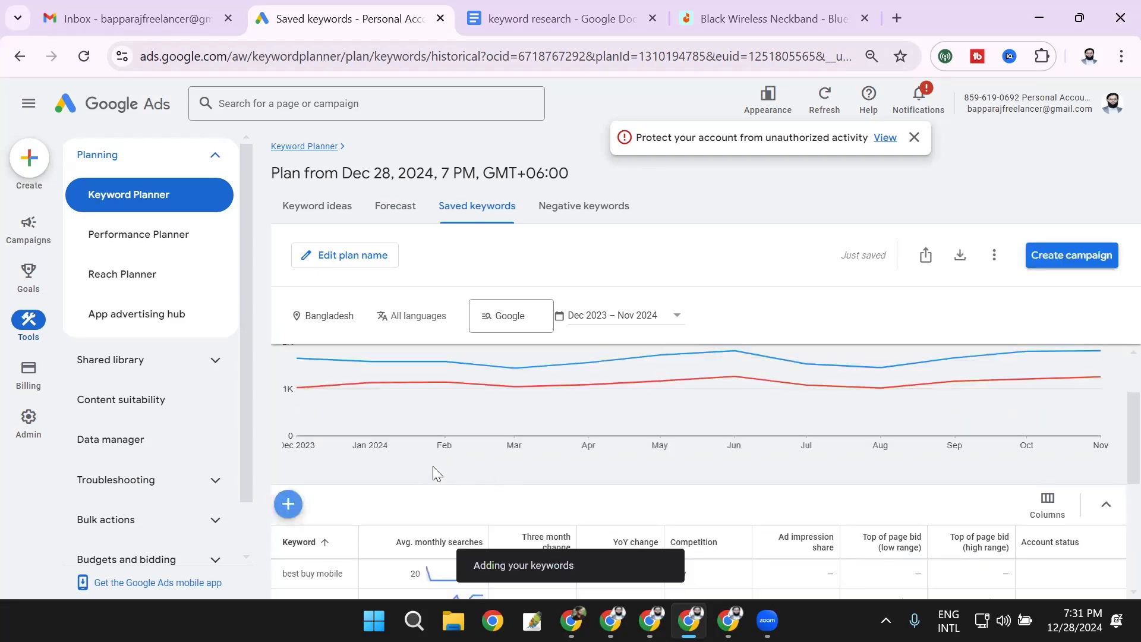
scroll(455, 484, "up", 2)
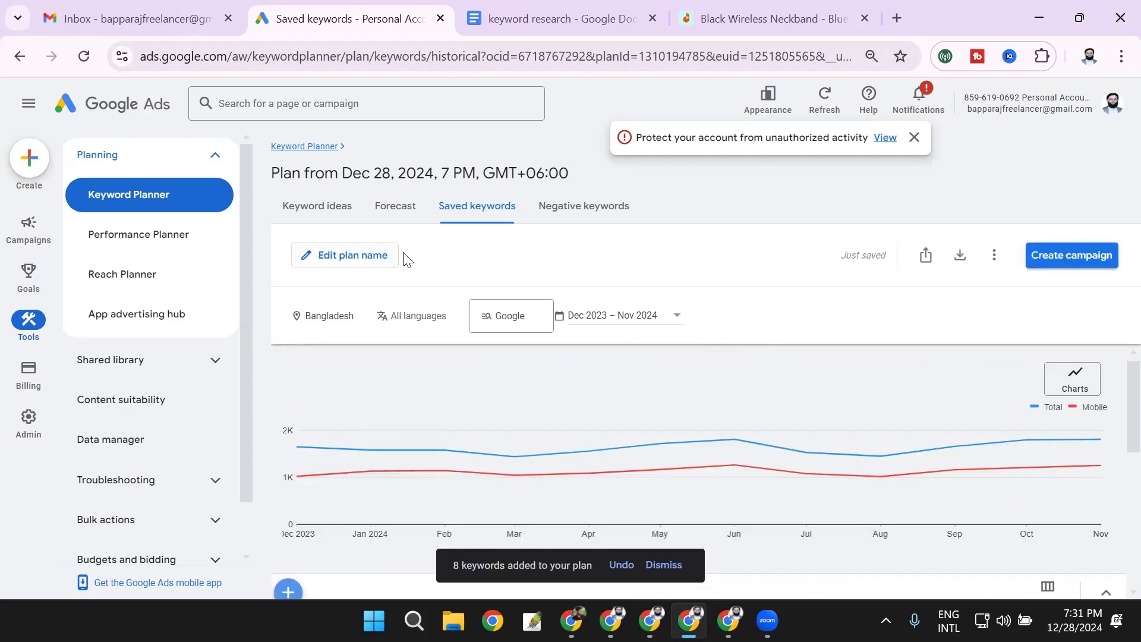
Open the plan's Forecast page and review its estimated clicks, impressions, cost, CTR and average CPC for Bangladesh.
left_click(395, 206)
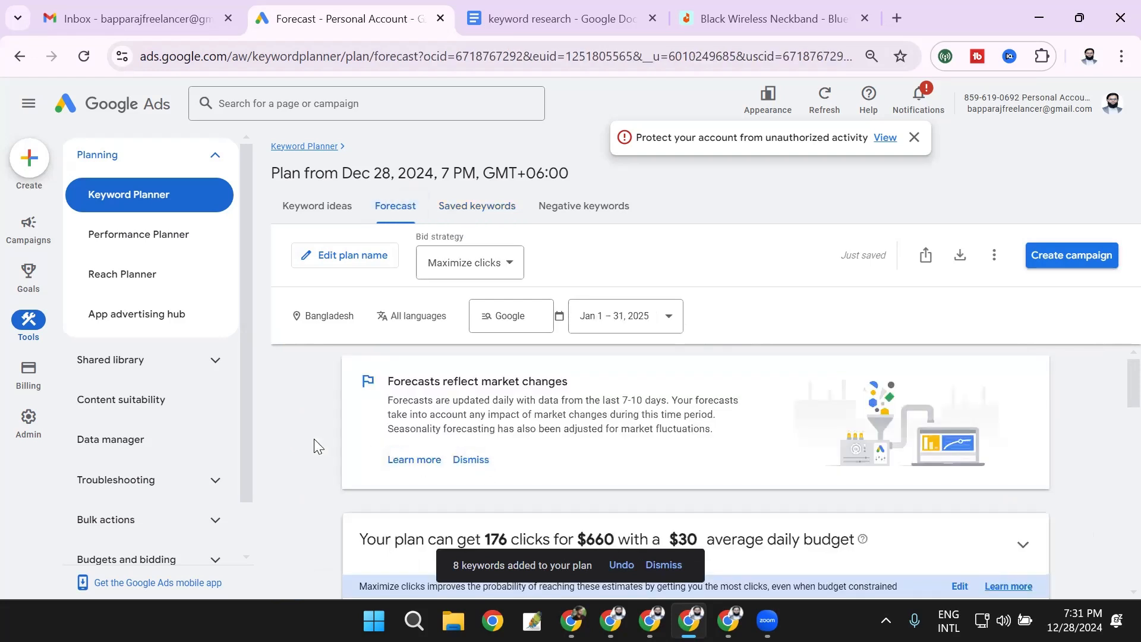
left_click(476, 460)
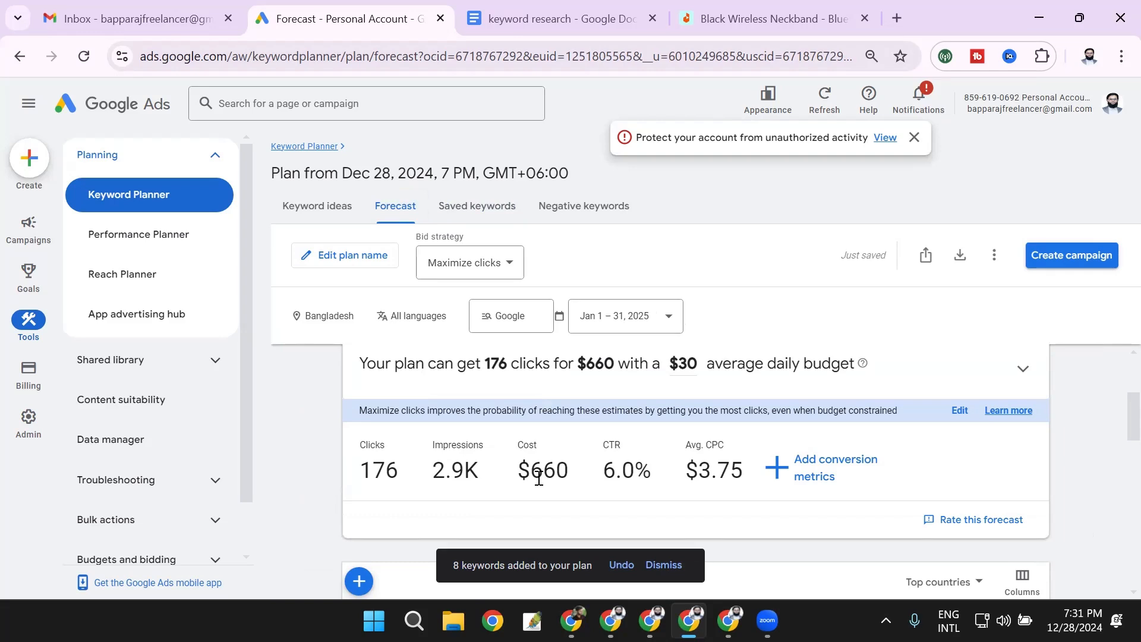
scroll(539, 476, "up", 3)
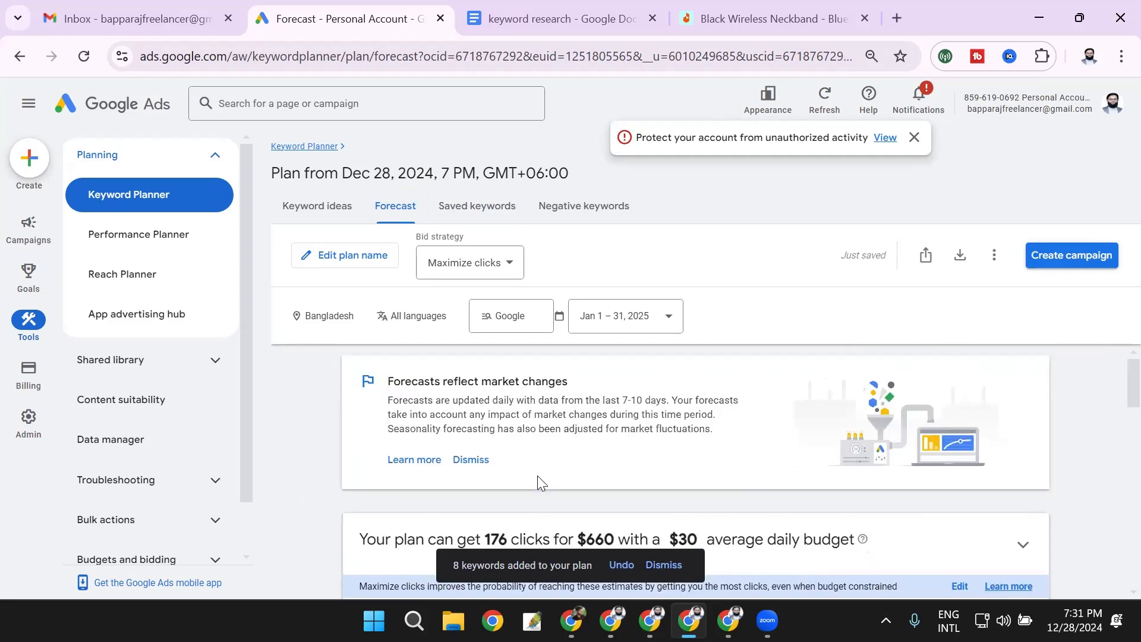
Change the forecast's target location by including the United States, removing Bangladesh and saving.
left_click(329, 316)
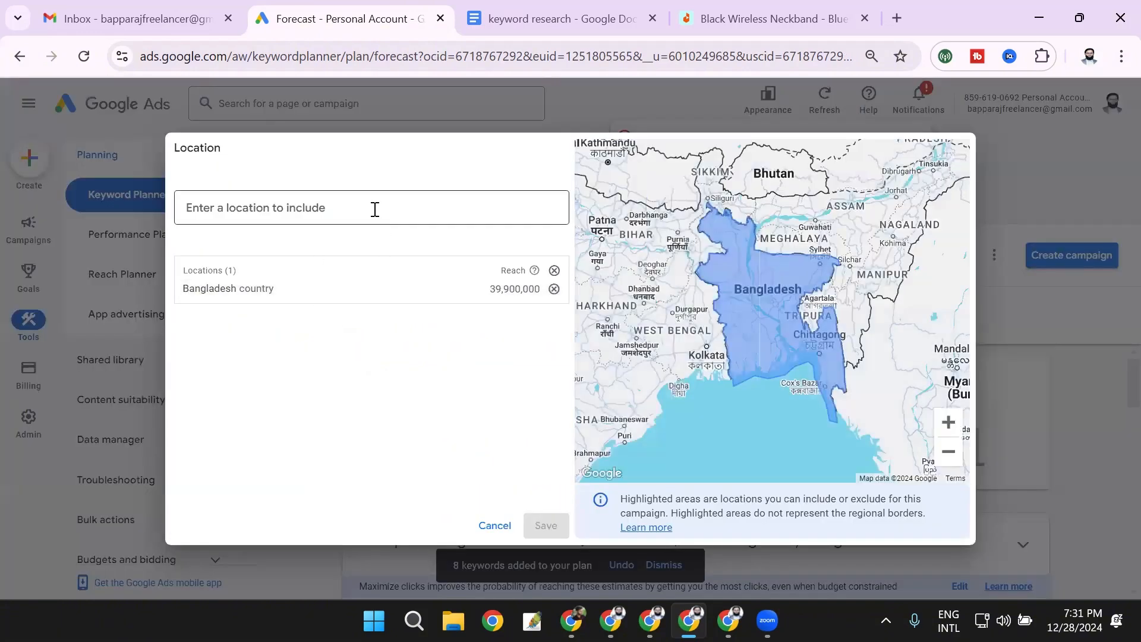
type("unite")
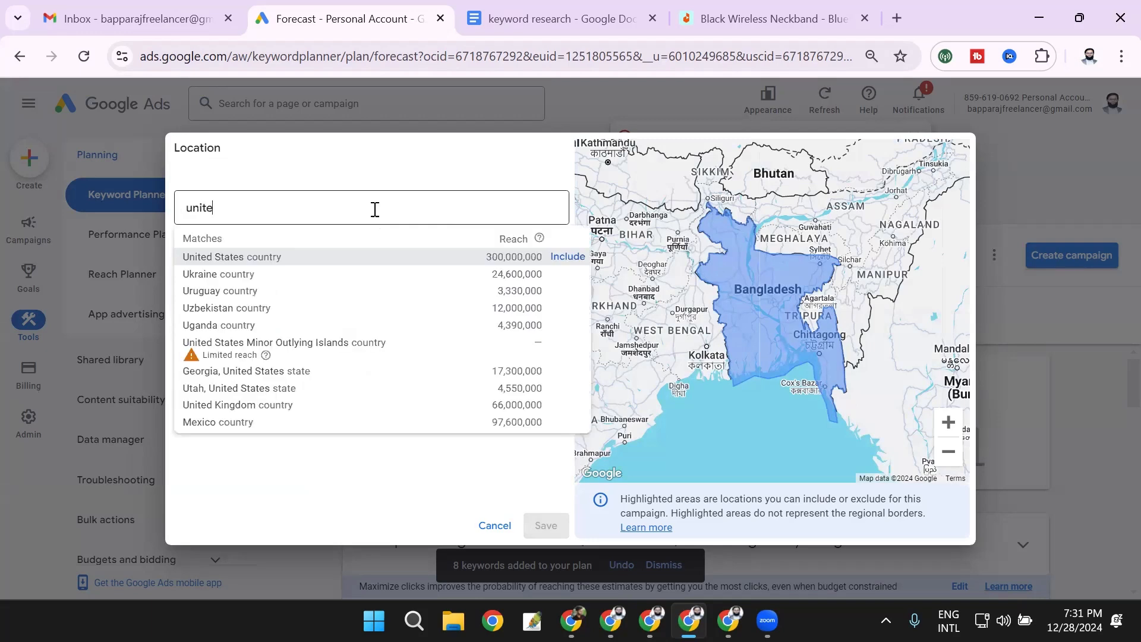
left_click(568, 256)
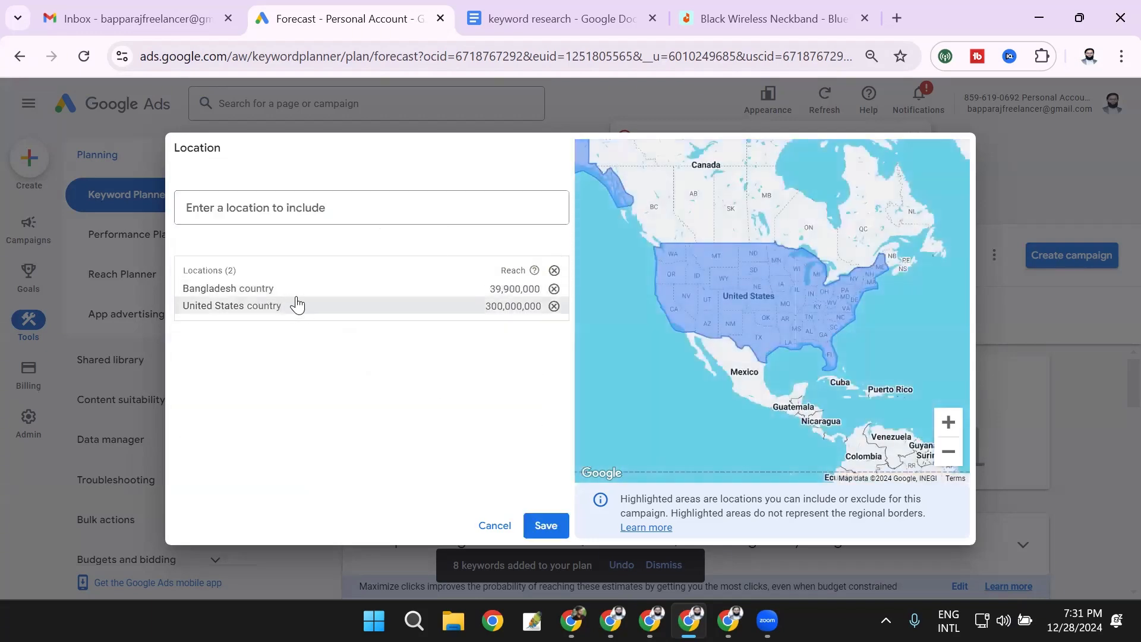
left_click(554, 289)
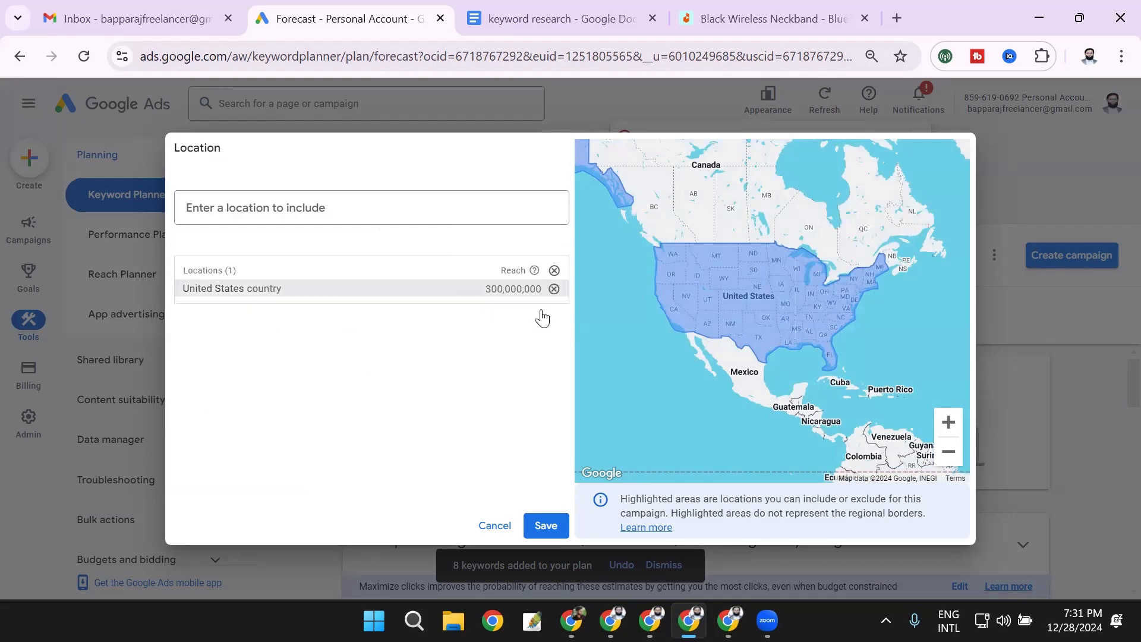
left_click(544, 525)
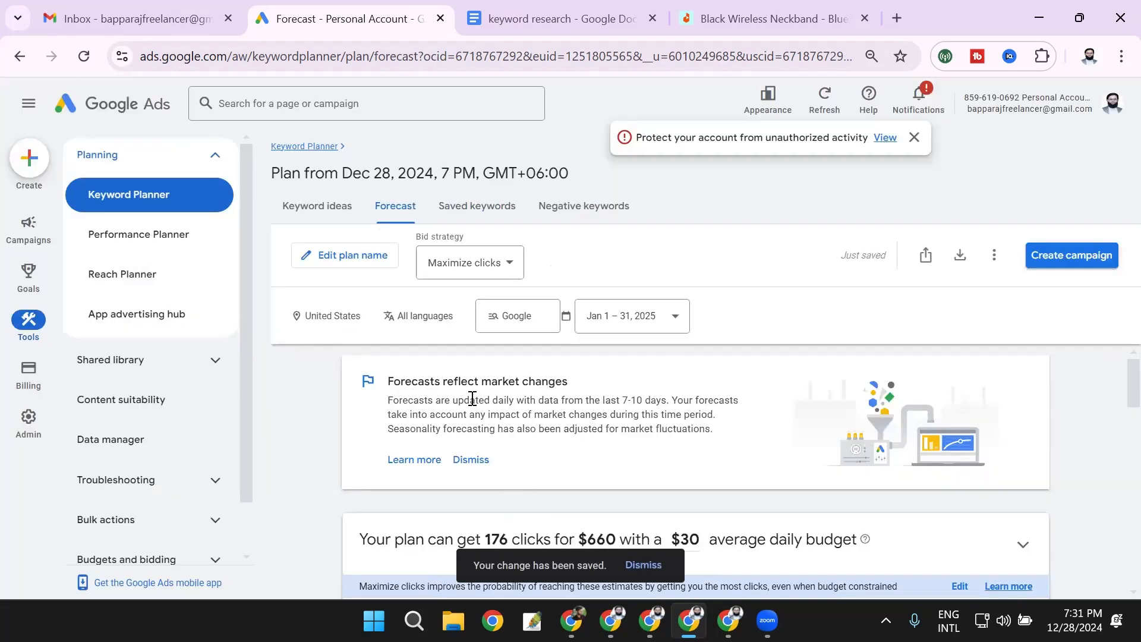
Check the forecast's search network and date range options and examine the estimates for the United States.
left_click(526, 321)
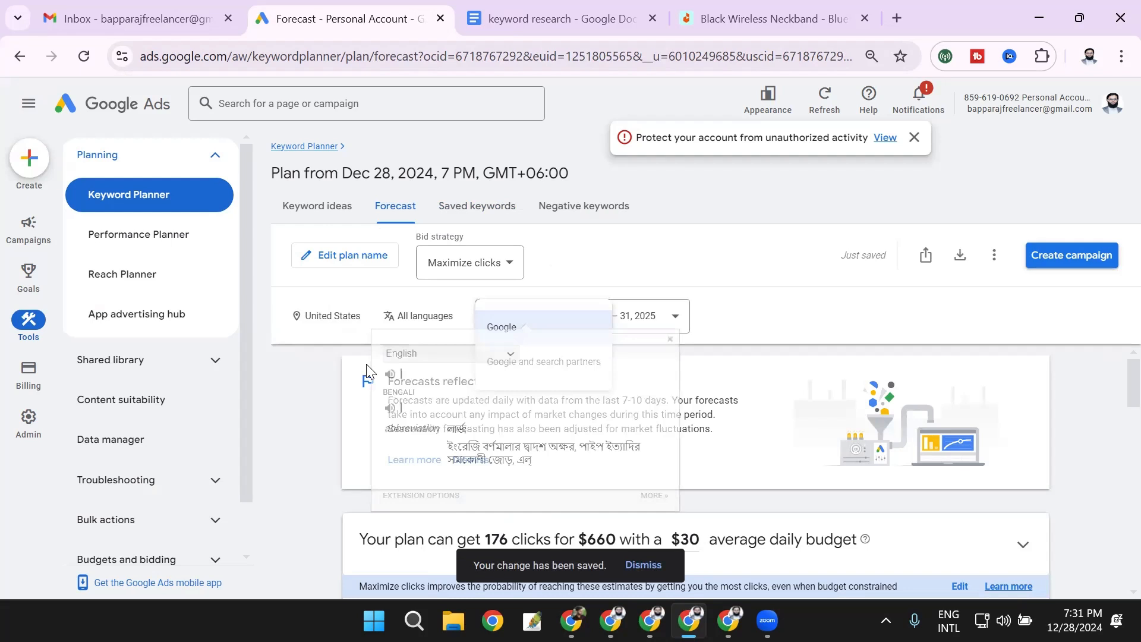
left_click(571, 331)
left_click(636, 321)
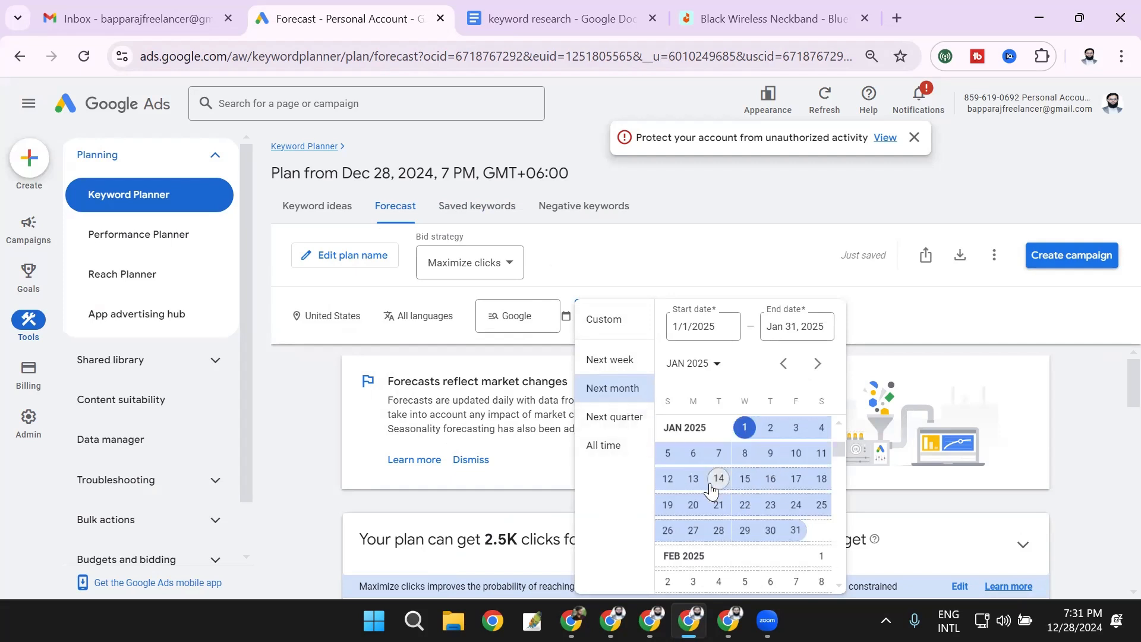
left_click(304, 453)
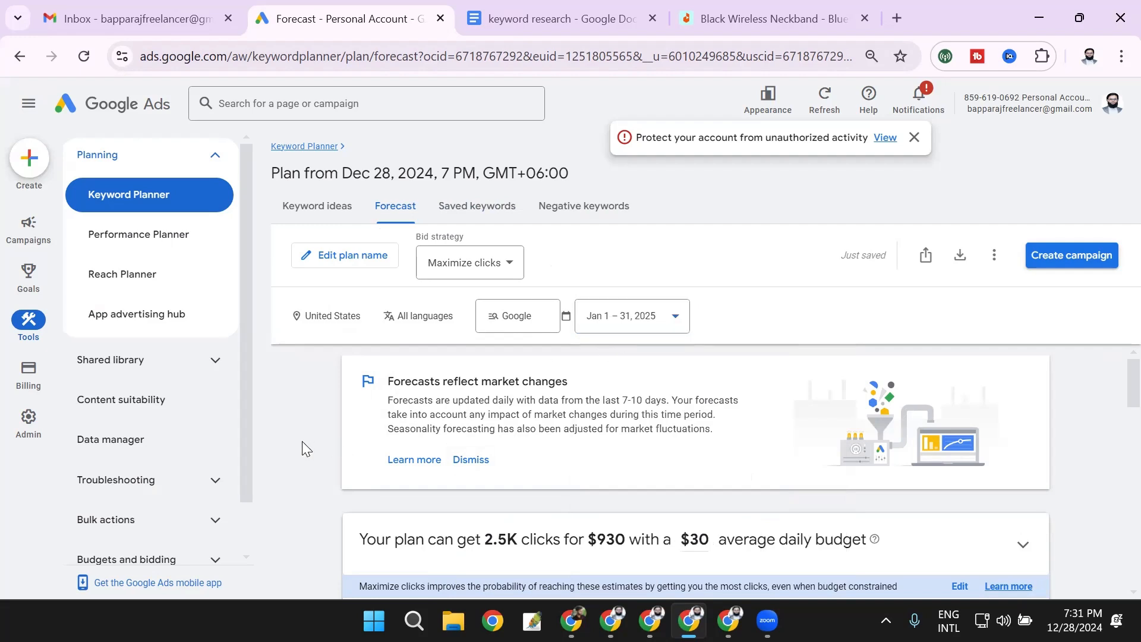
scroll(302, 446, "down", 2)
scroll(303, 449, "up", 1)
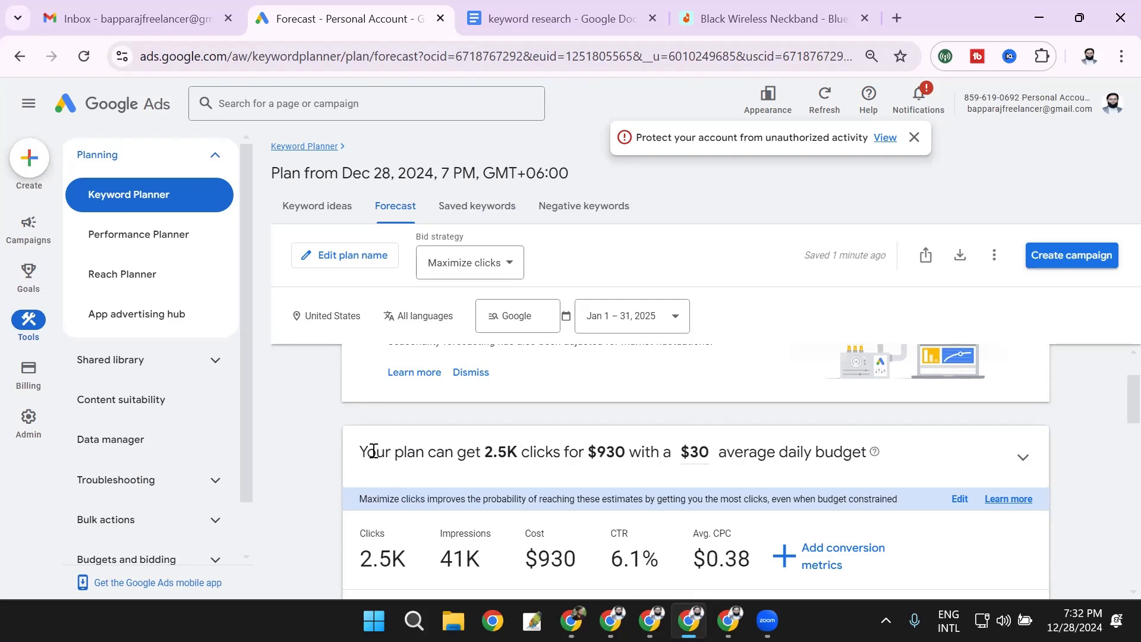
Set the plan's average daily budget to $20.
scroll(357, 458, "down", 1)
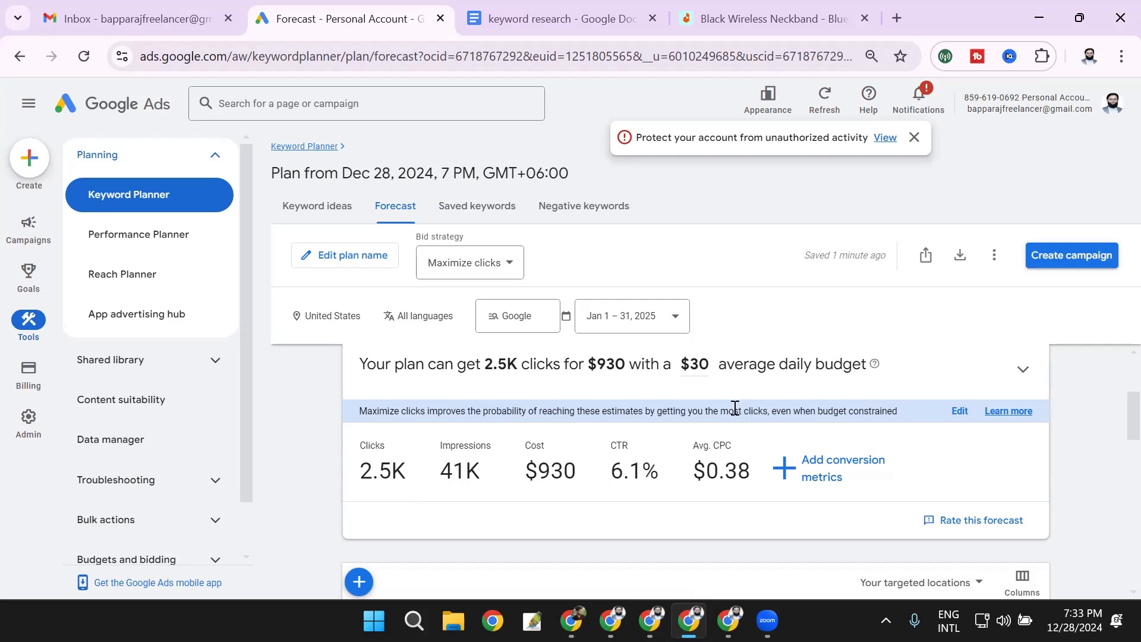
left_click(699, 373)
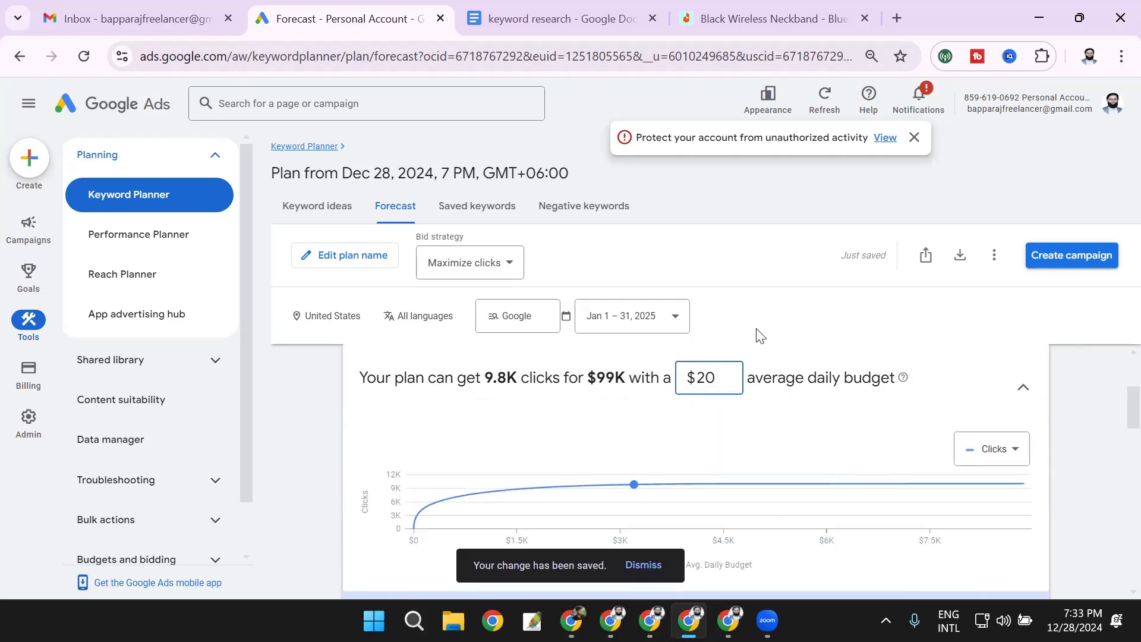
left_click(757, 331)
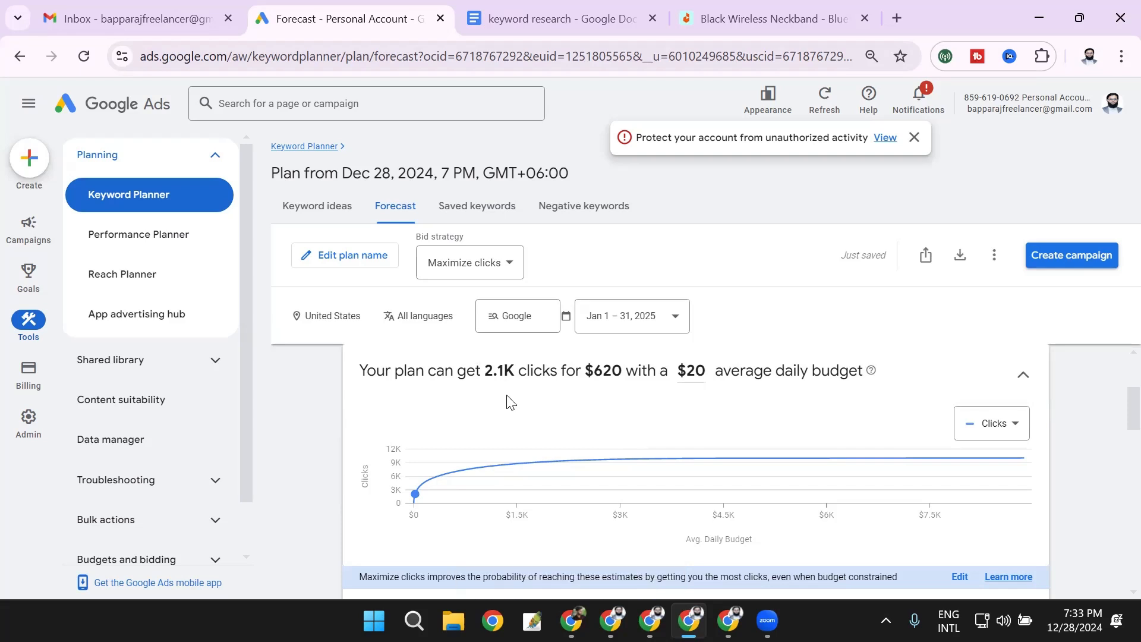
Review the forecast metrics for the $20 daily budget, from clicks to average CPC, and check the forecast's date range.
scroll(507, 400, "down", 1)
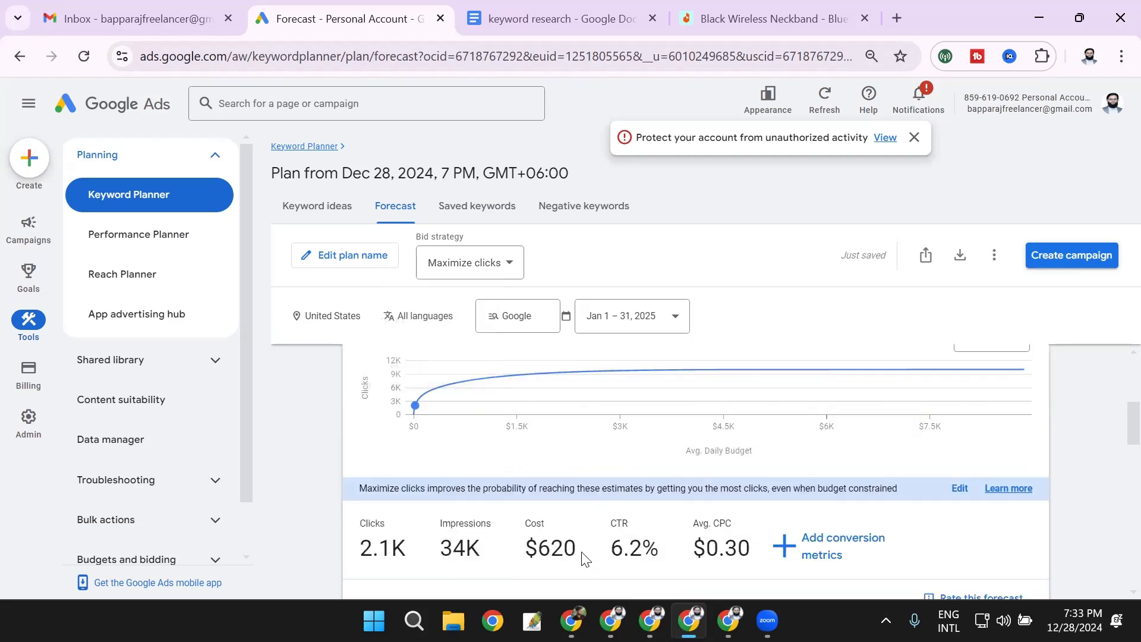
scroll(581, 550, "up", 1)
left_click(666, 317)
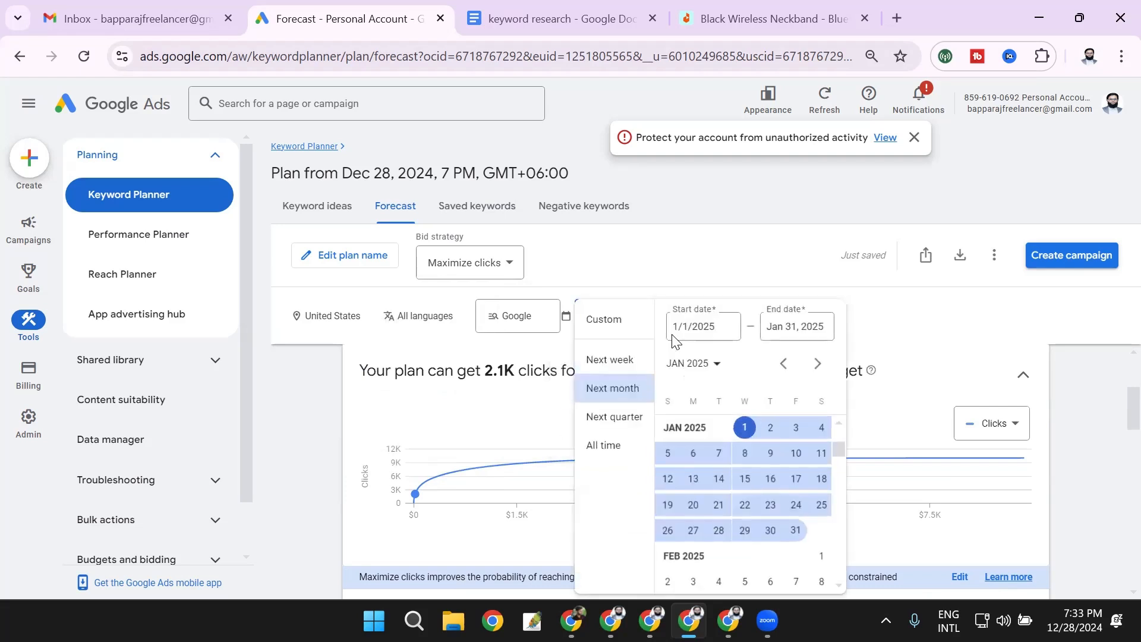
left_click(290, 466)
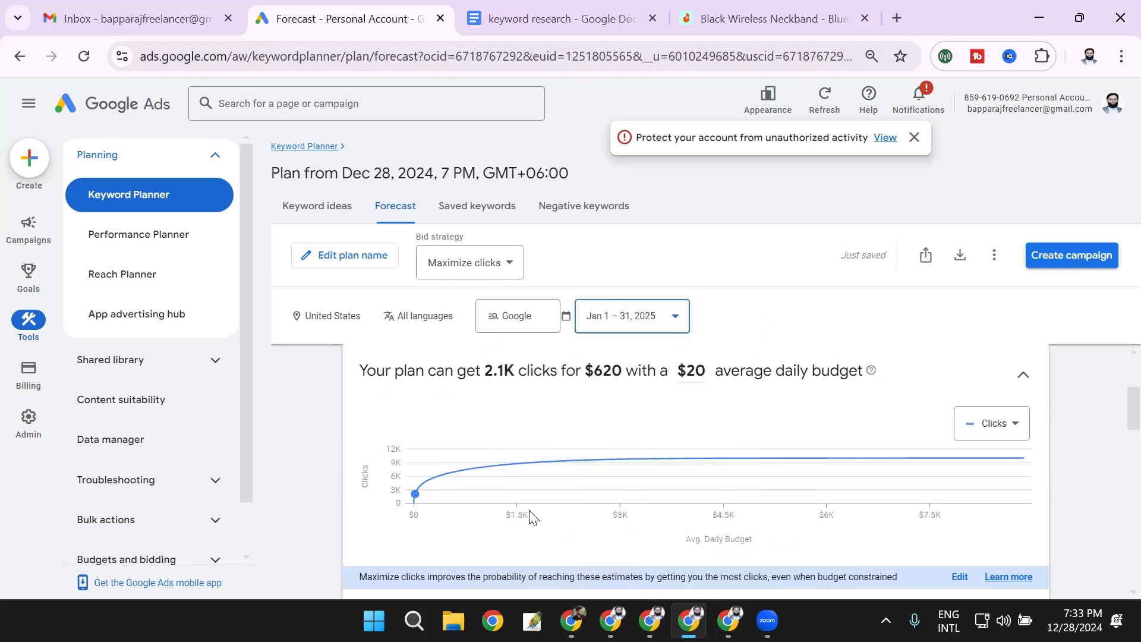
scroll(529, 523, "down", 1)
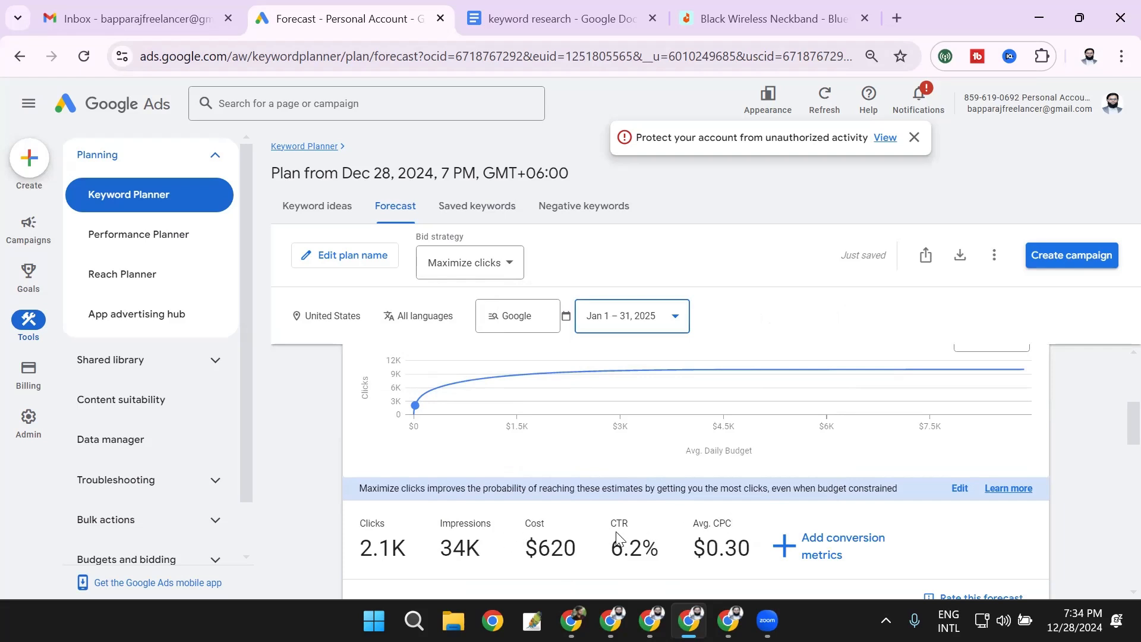
scroll(616, 535, "down", 1)
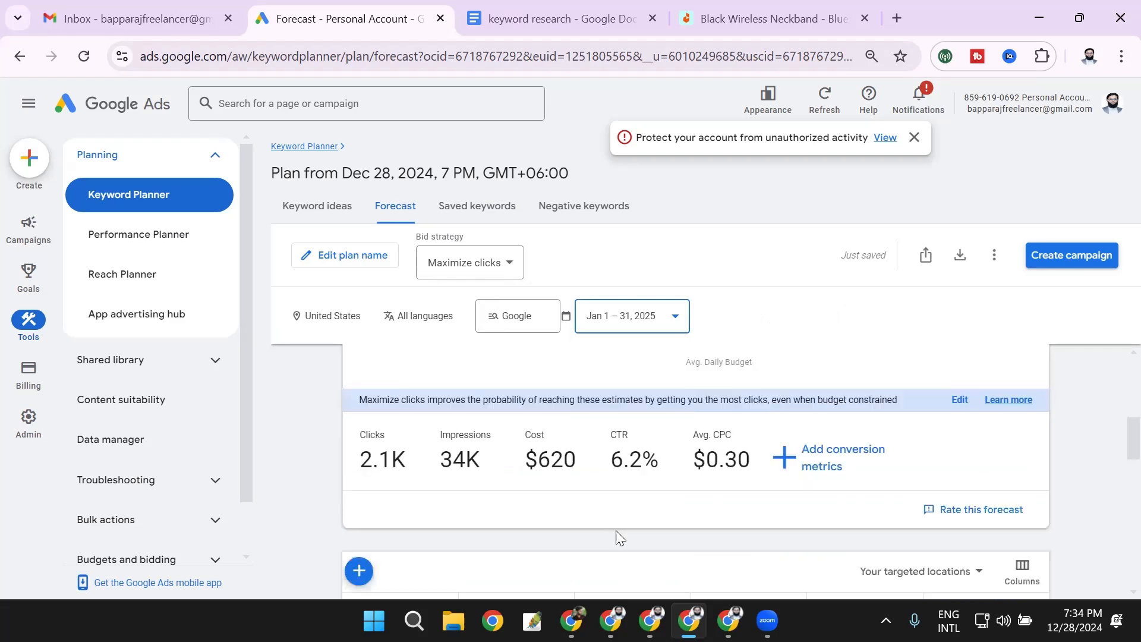
left_click(315, 441)
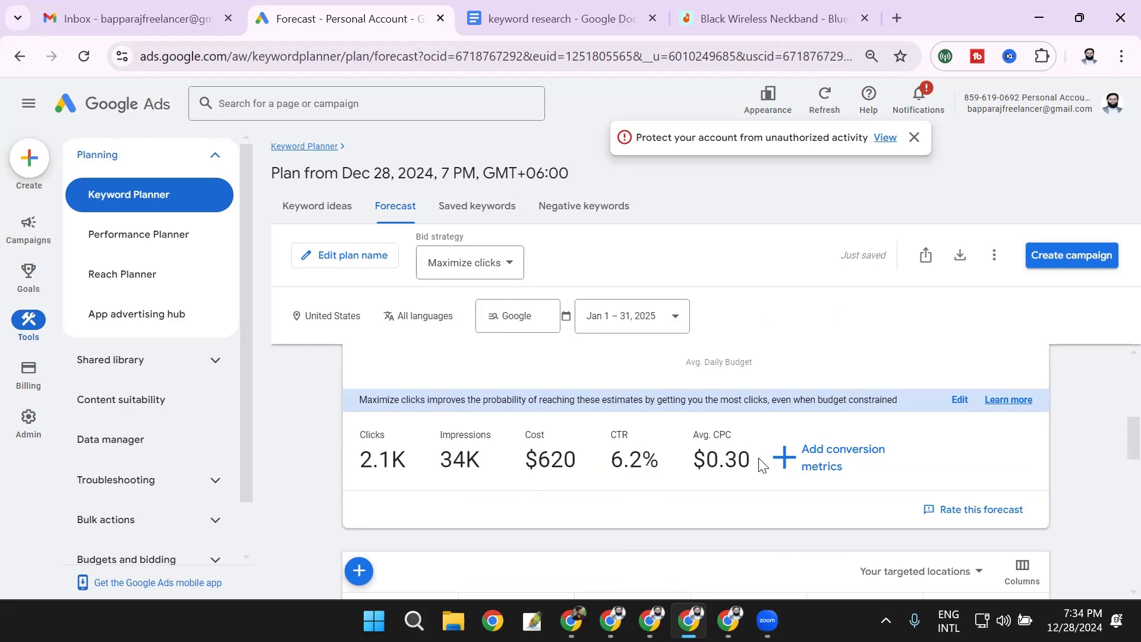
Add conversion metrics to the forecast with a conversion rate of 4% and review the updated conversion estimate.
left_click(820, 472)
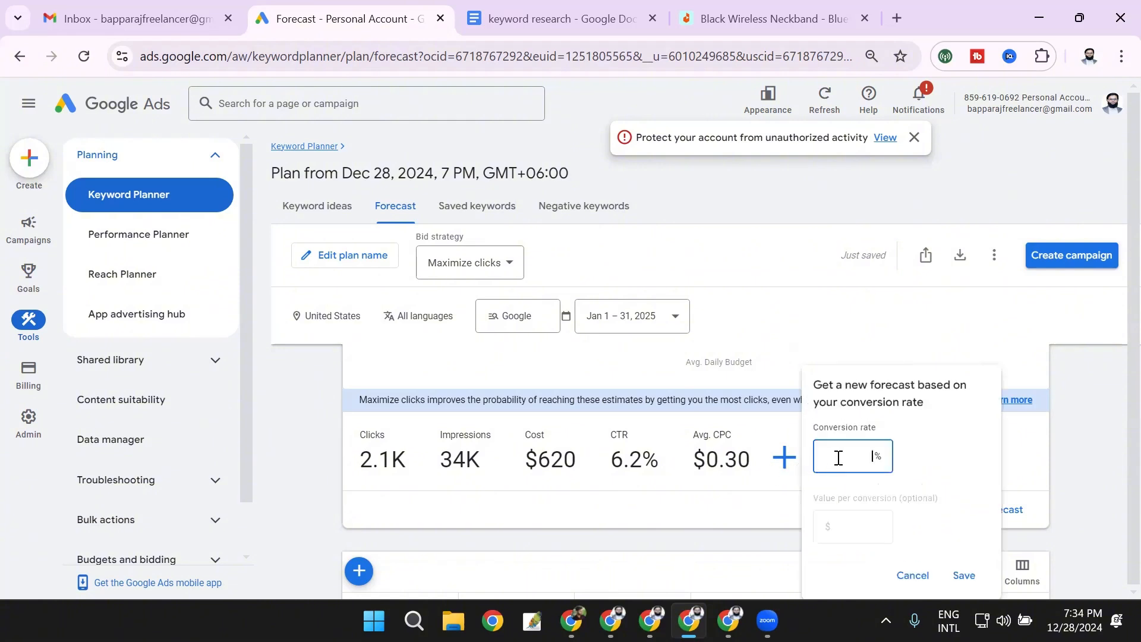
left_click(767, 496)
left_click(786, 477)
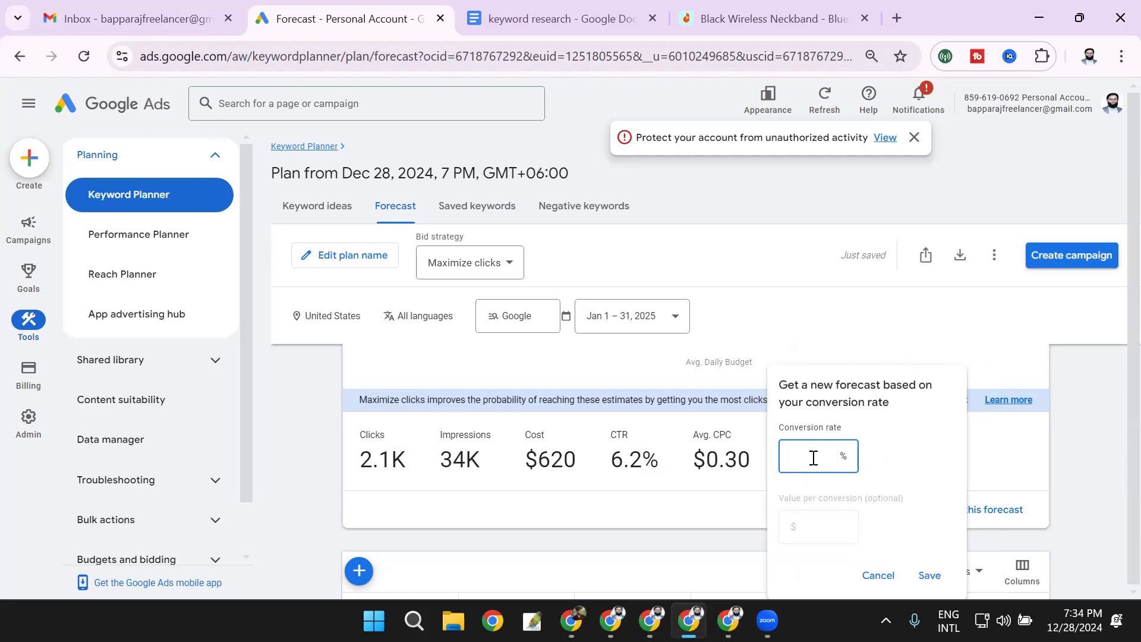
left_click(784, 494)
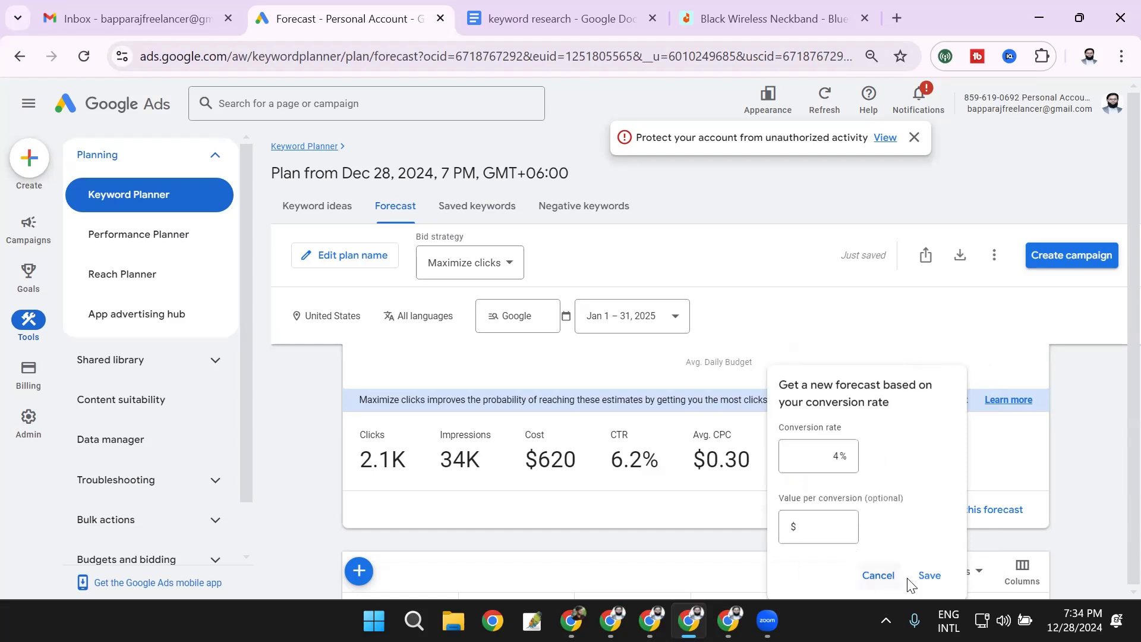
left_click(930, 575)
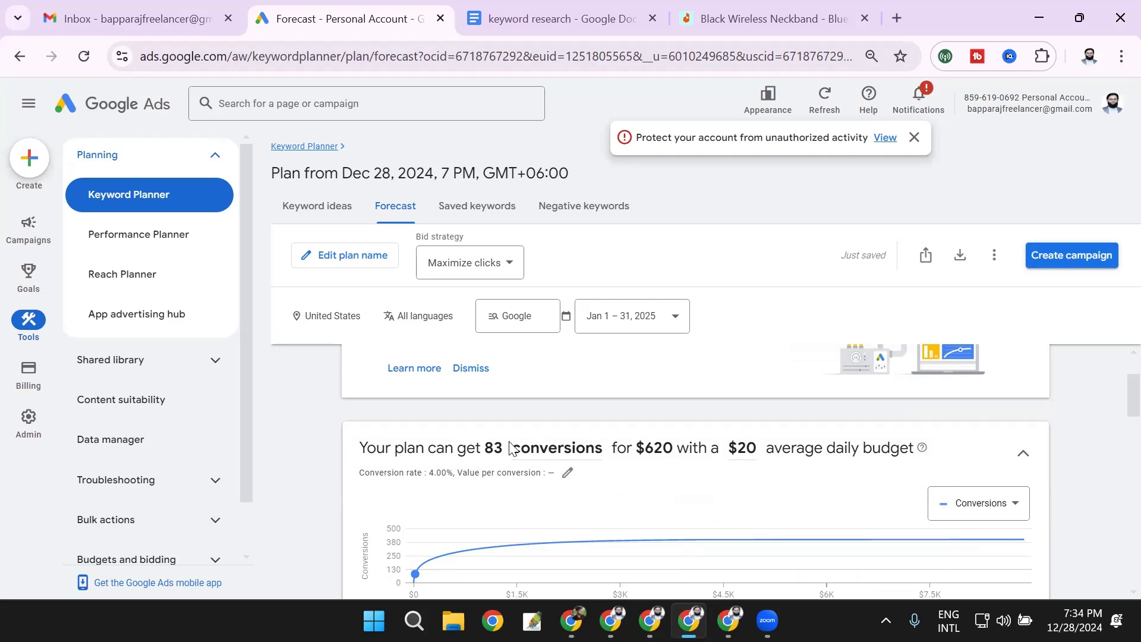
scroll(529, 466, "down", 1)
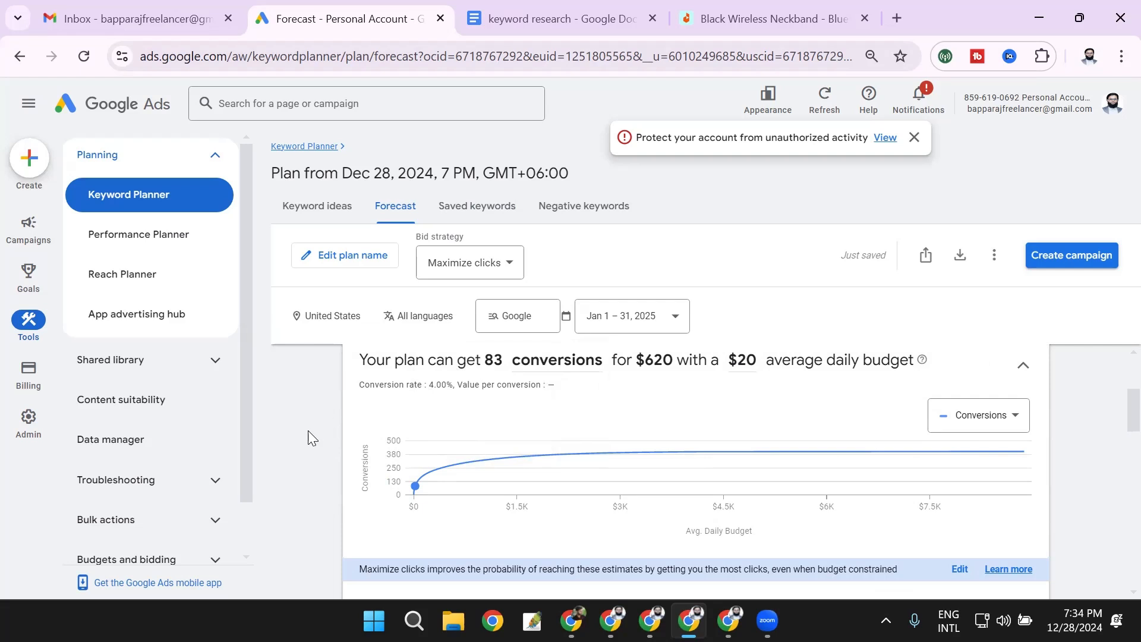
scroll(309, 427, "up", 1)
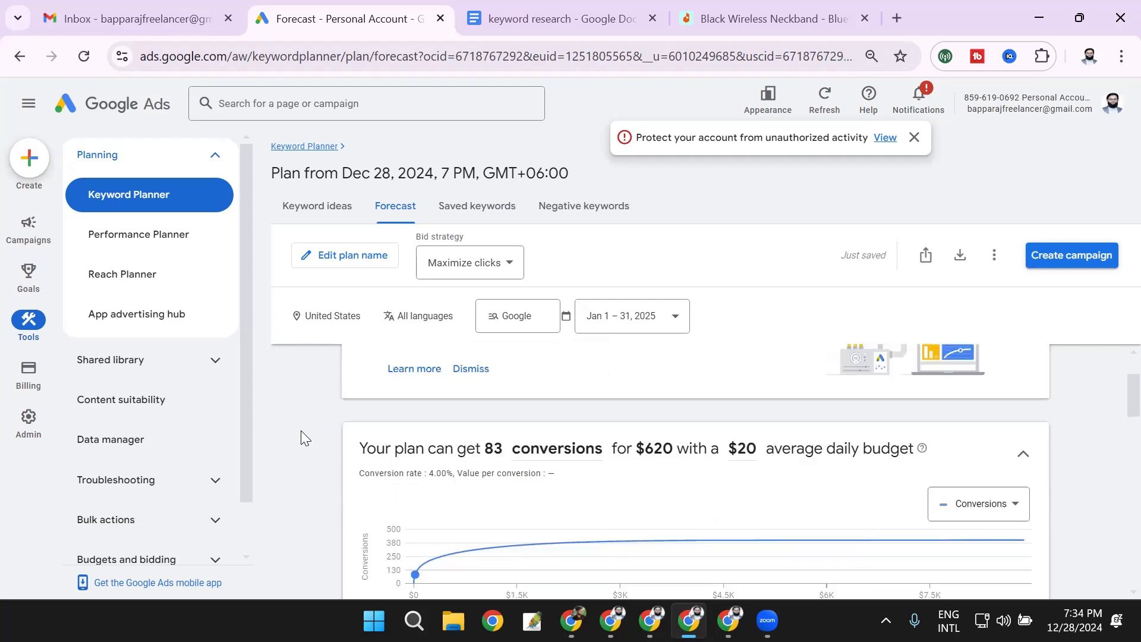